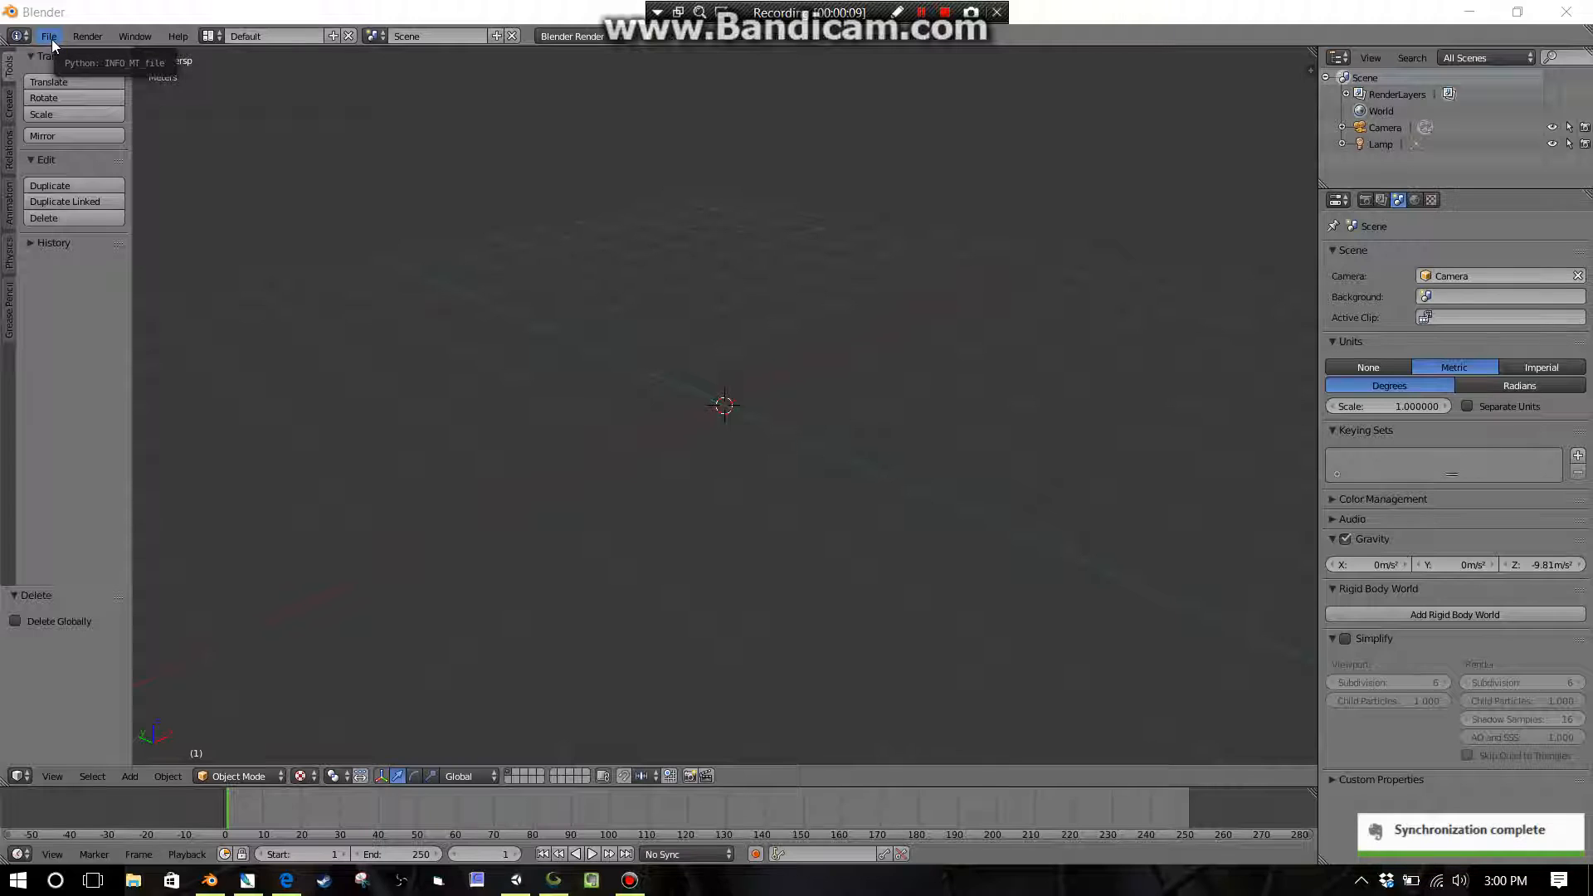
- Enable the Import-Export: Import Images as Planes add-on in the user preferences, found by searching "image", and save the user settings
click(51, 37)
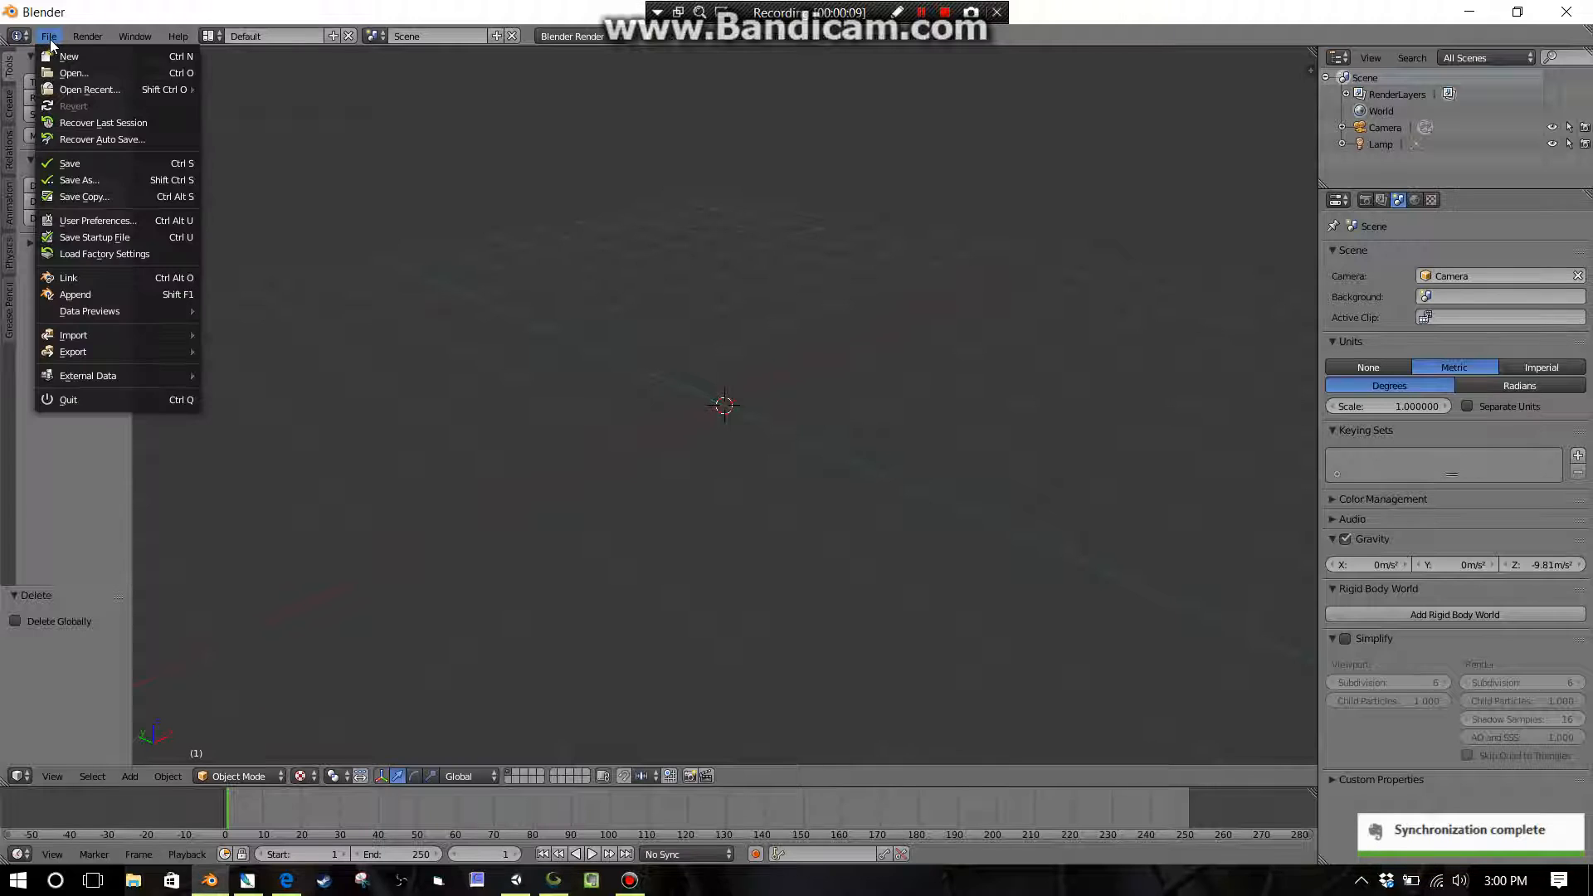
click(70, 224)
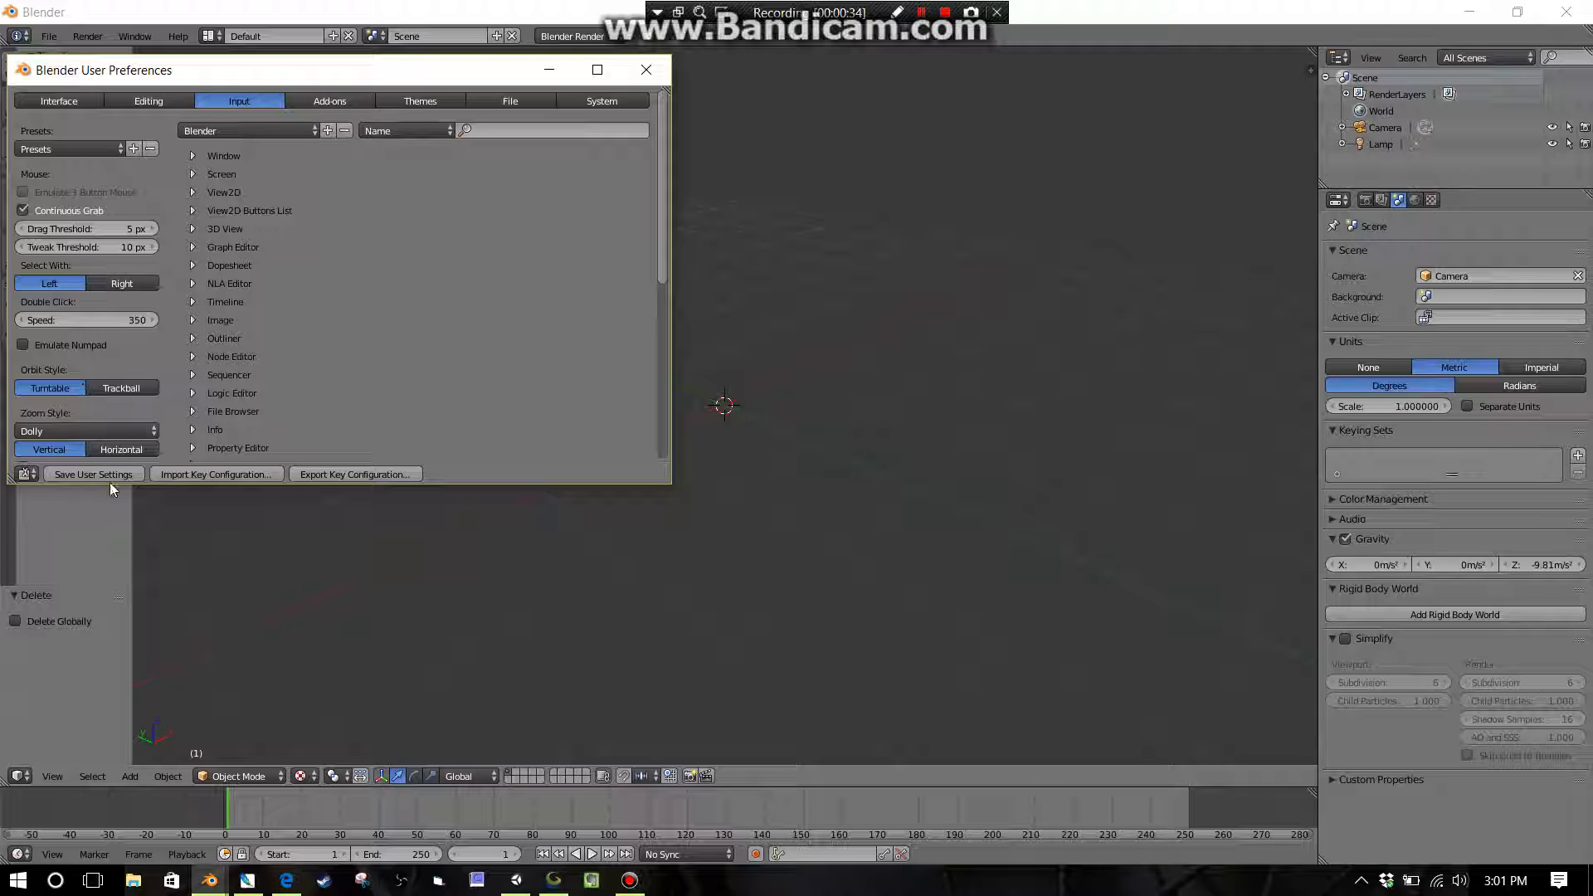
click(332, 104)
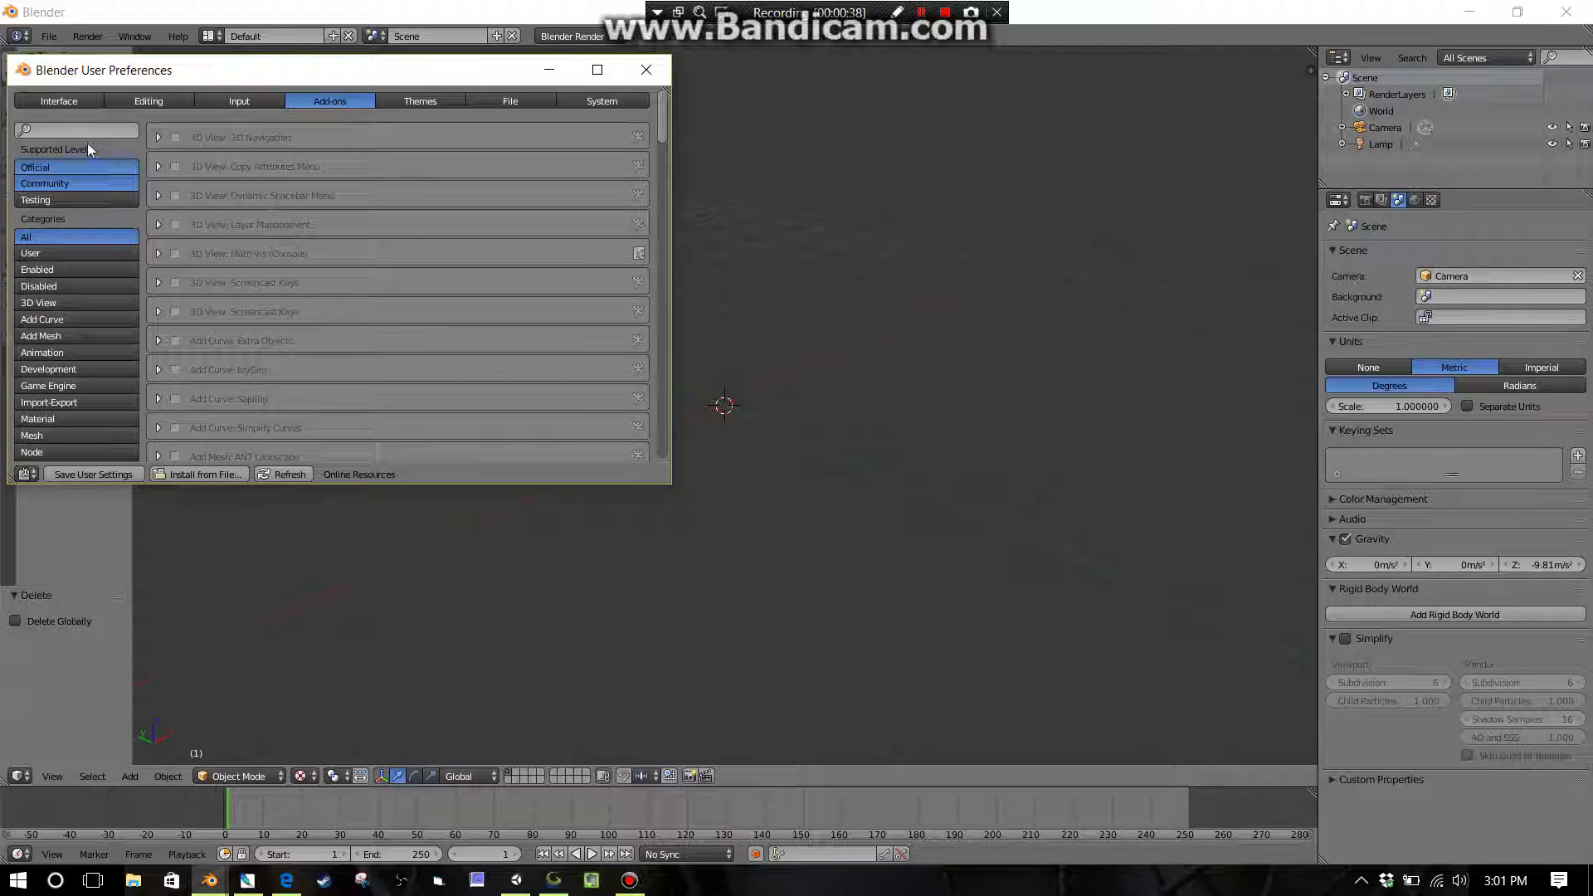
click(50, 128)
text(image)
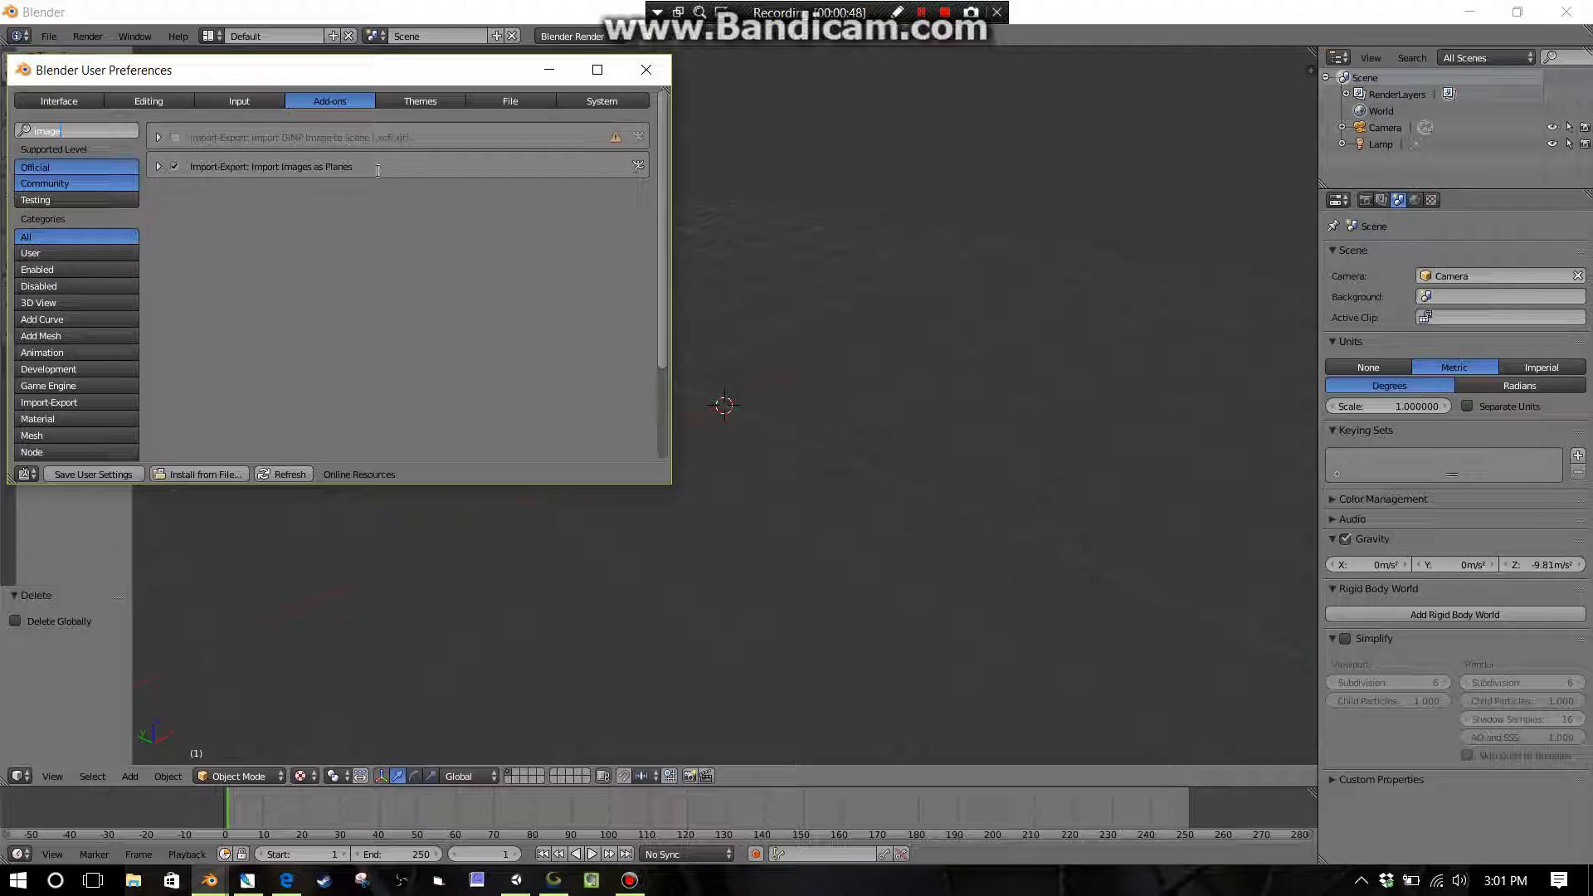
click(174, 167)
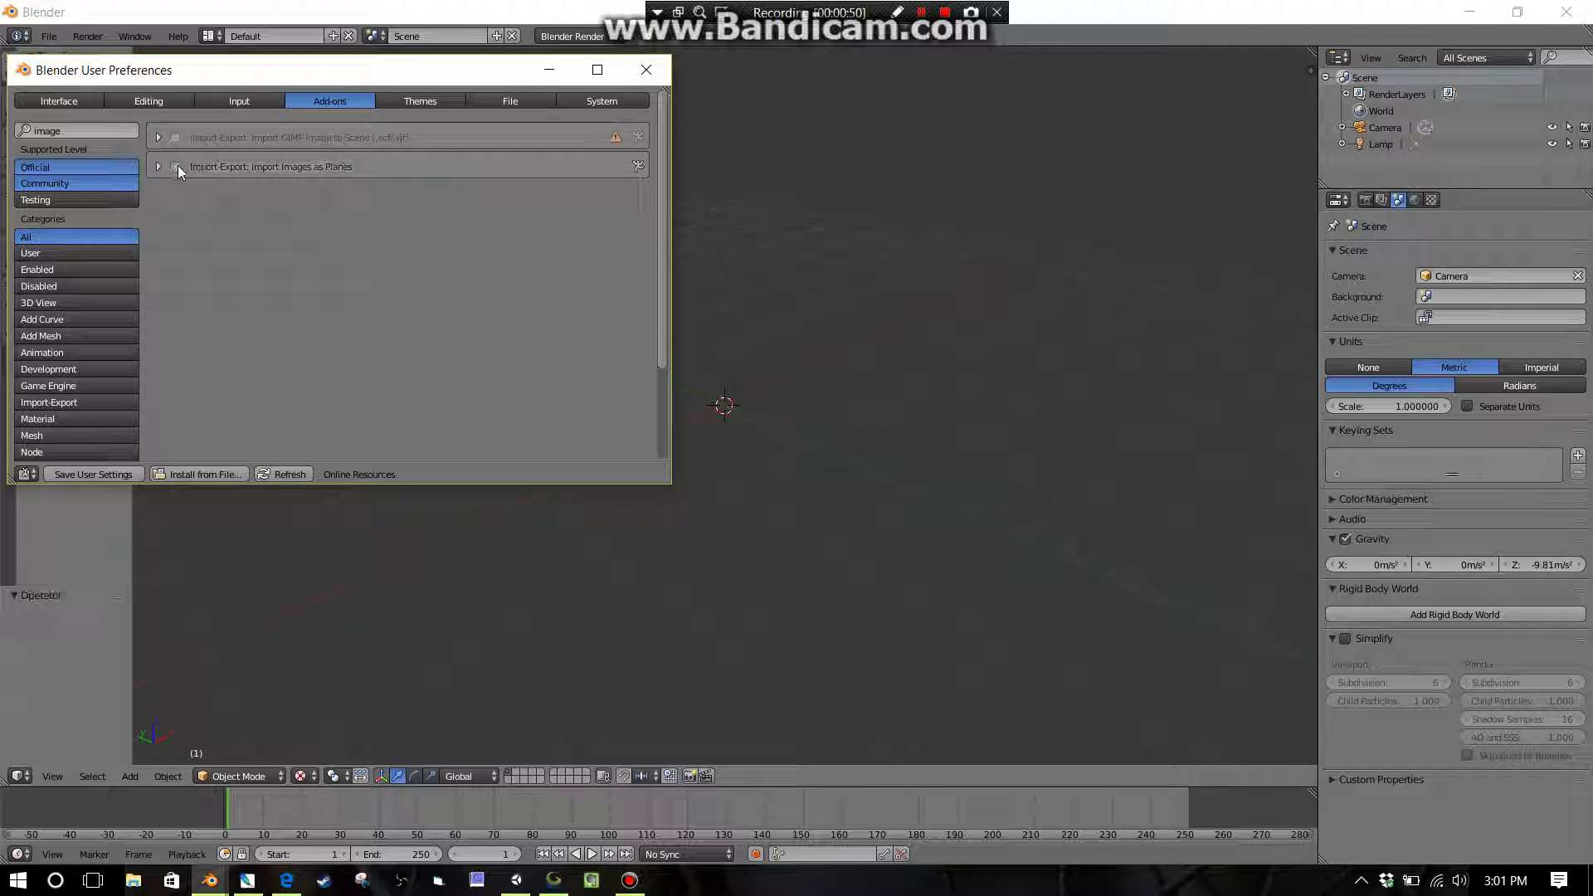
click(175, 166)
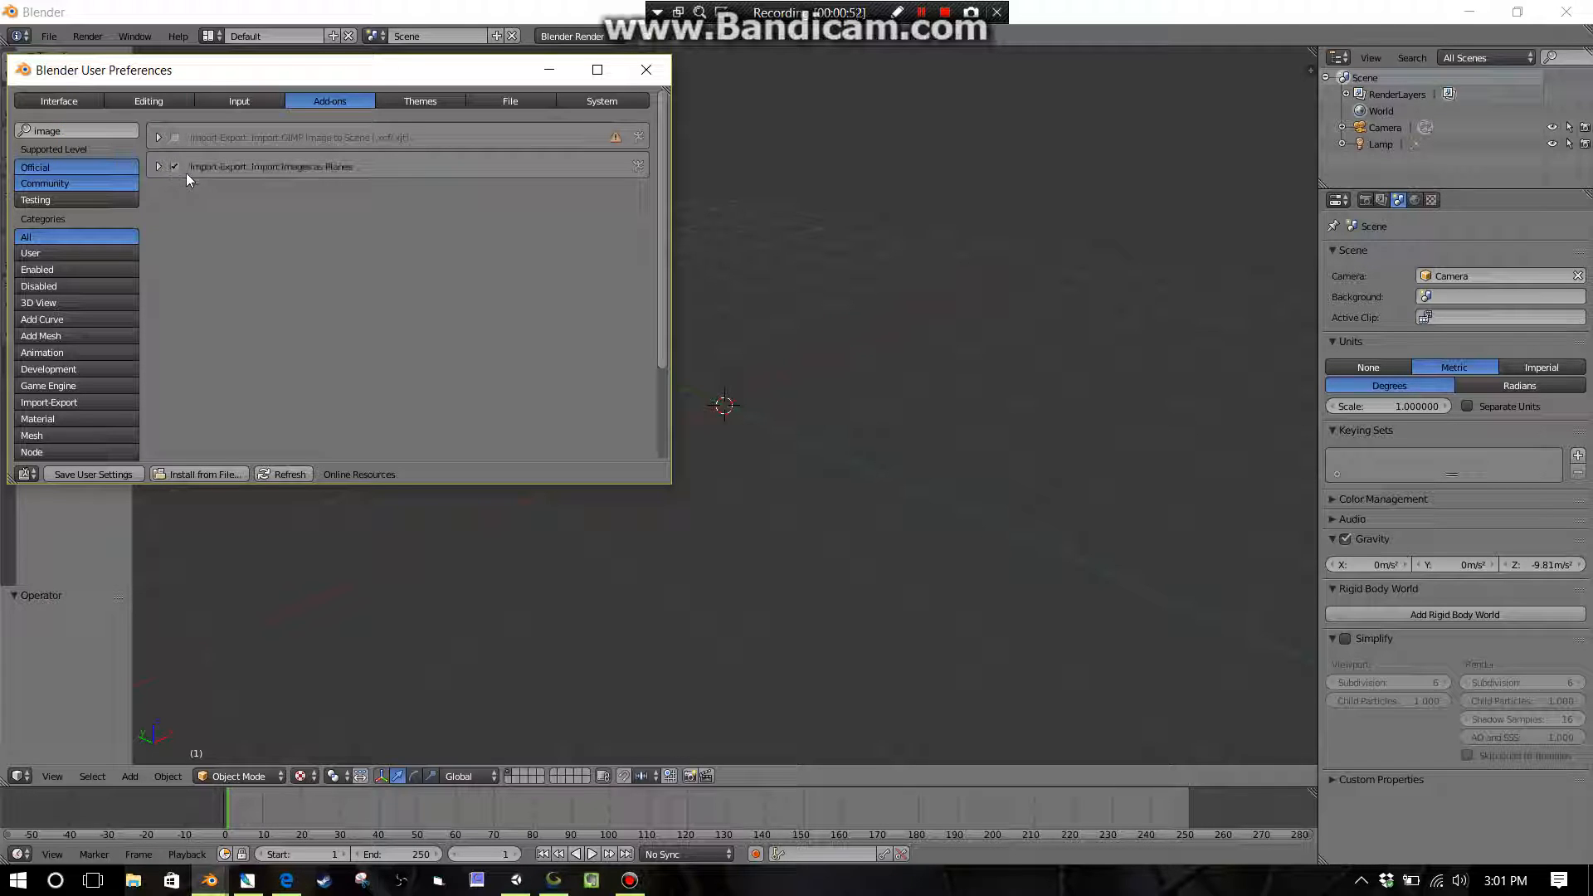
click(79, 478)
click(646, 70)
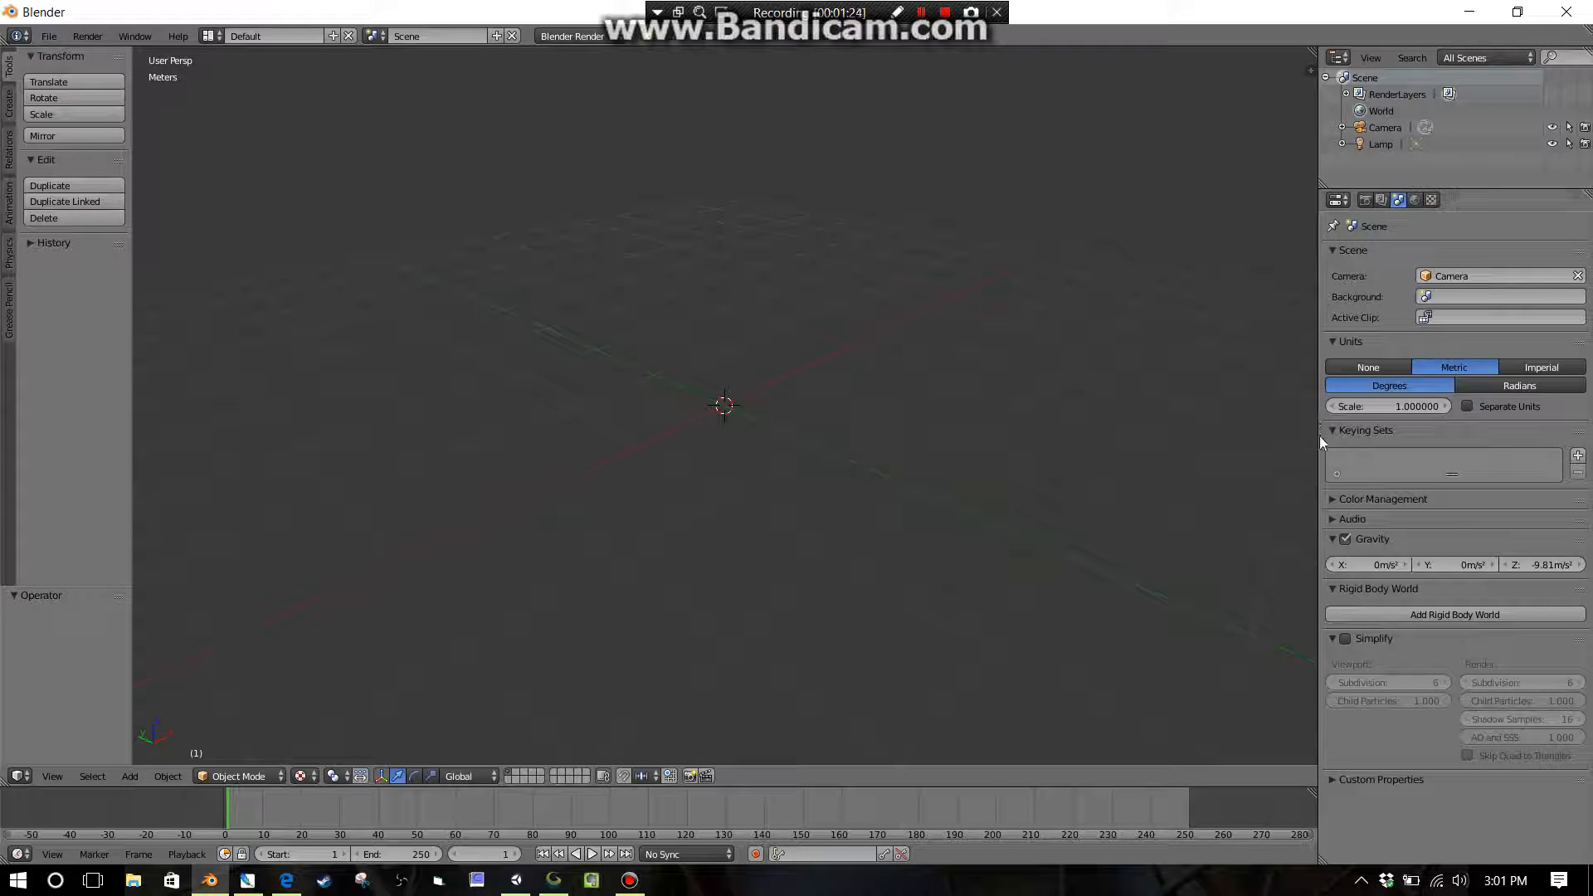
- Widen the Properties editor and review its Render settings, ending on the Scene settings
drag(1318, 440, 1137, 451)
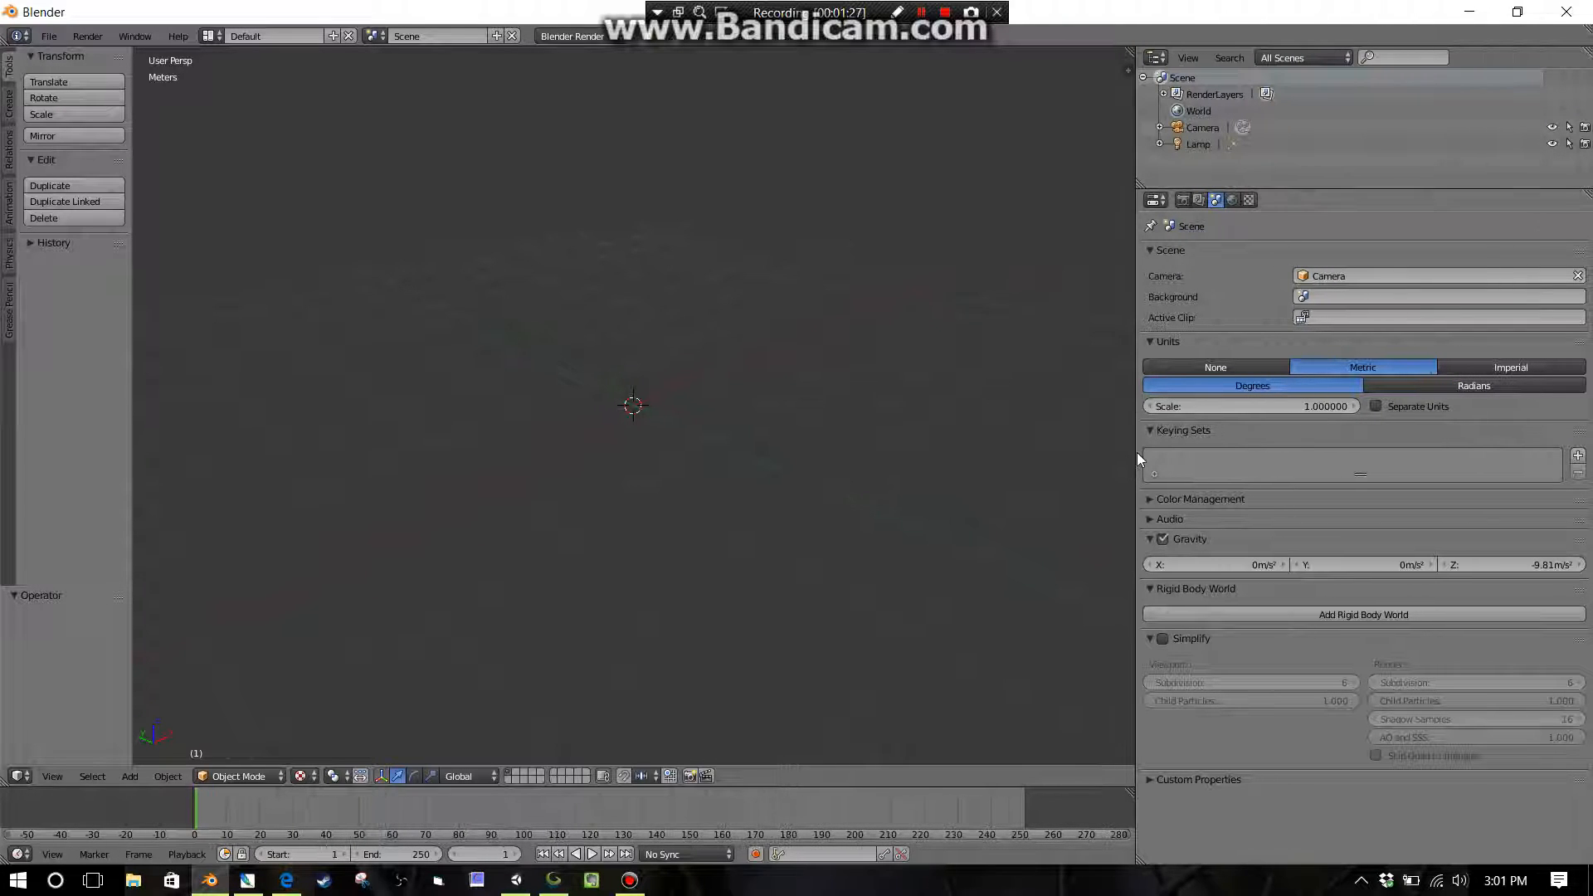
click(1161, 206)
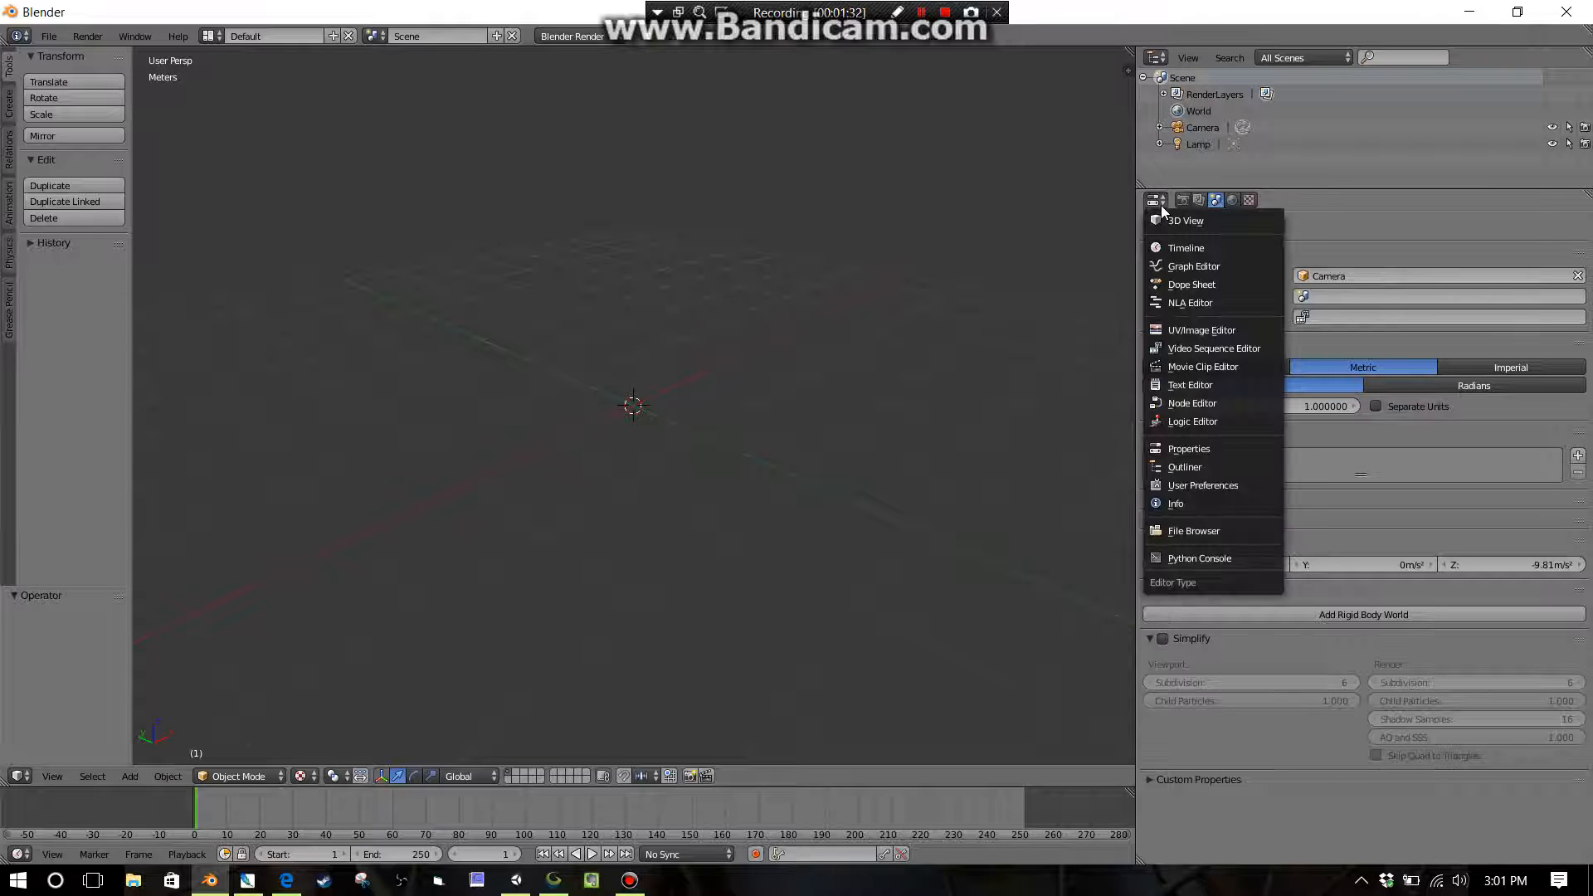
click(1162, 205)
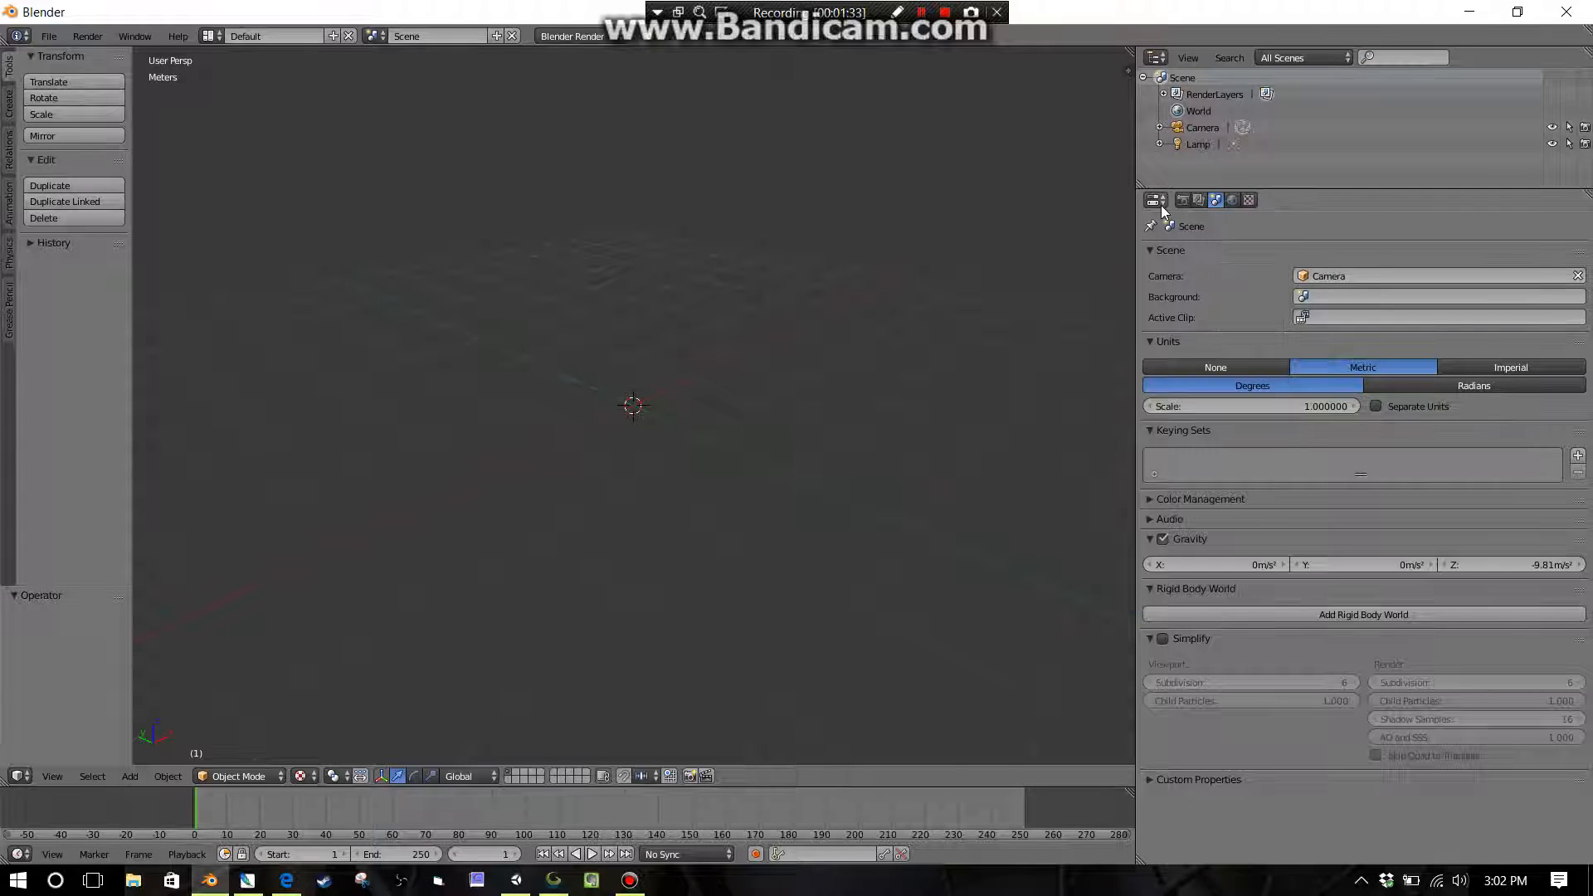
click(1158, 201)
click(1182, 201)
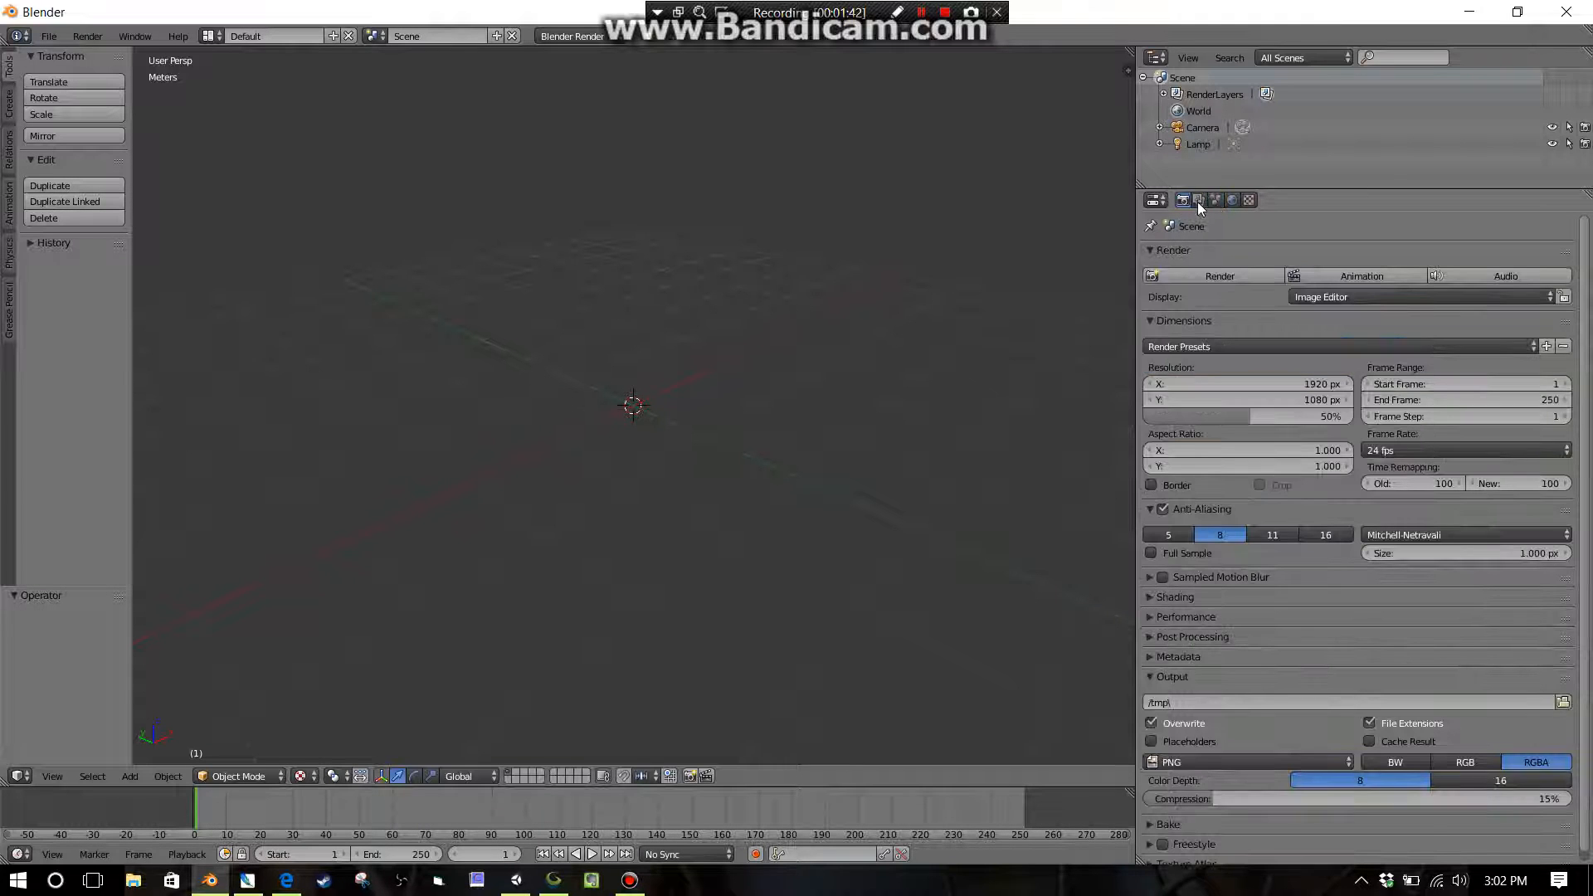
click(1216, 202)
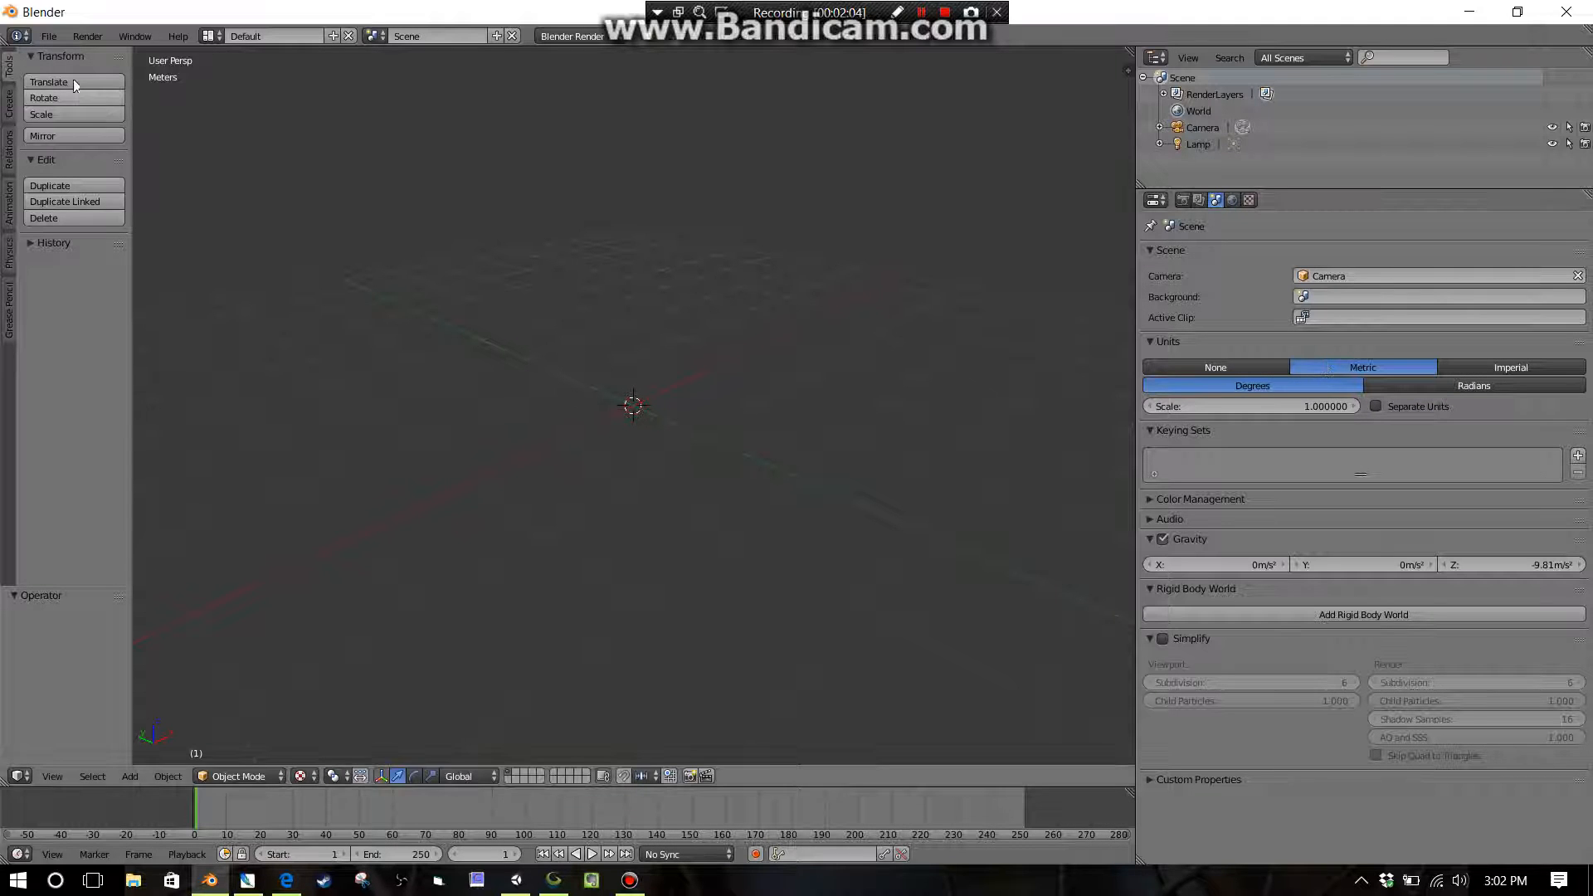
- Save the current scene and window layout as the default startup file
click(50, 36)
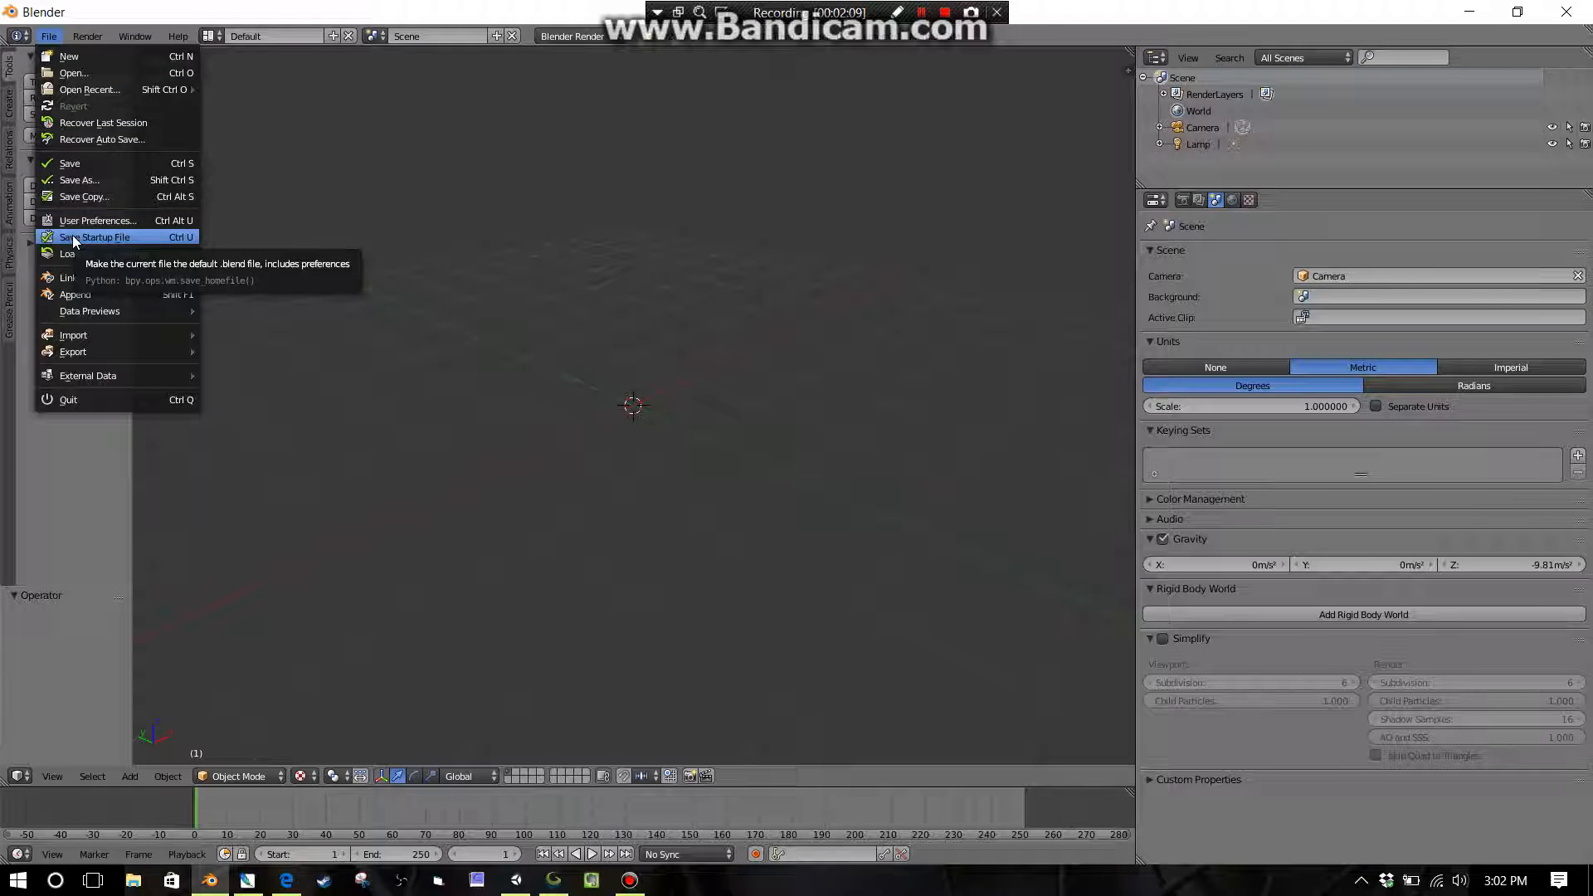
click(107, 239)
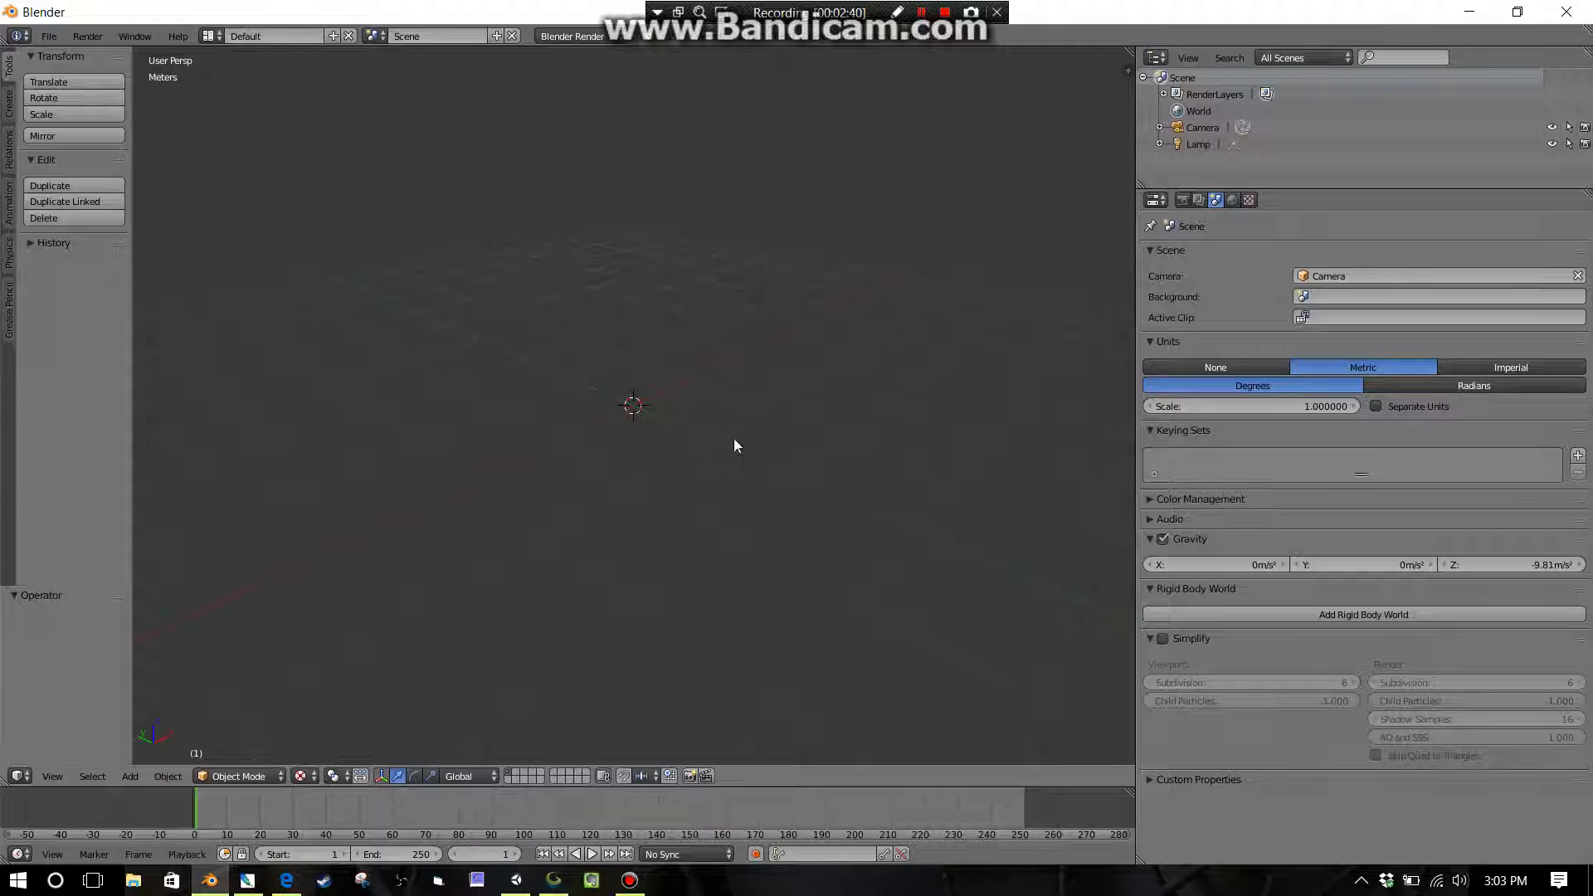
click(47, 40)
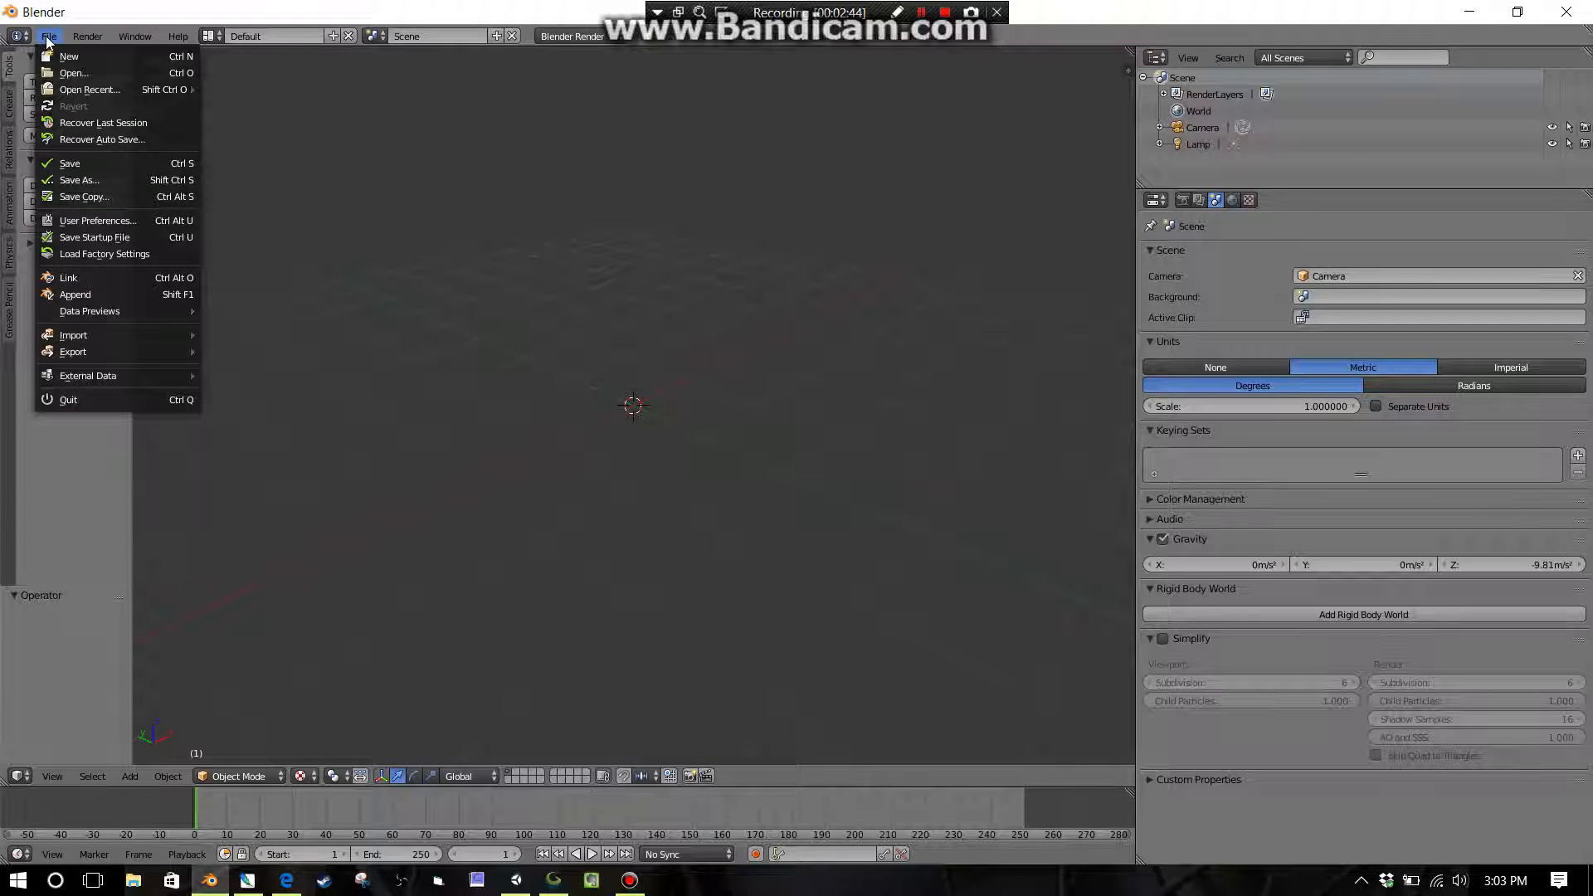
click(64, 236)
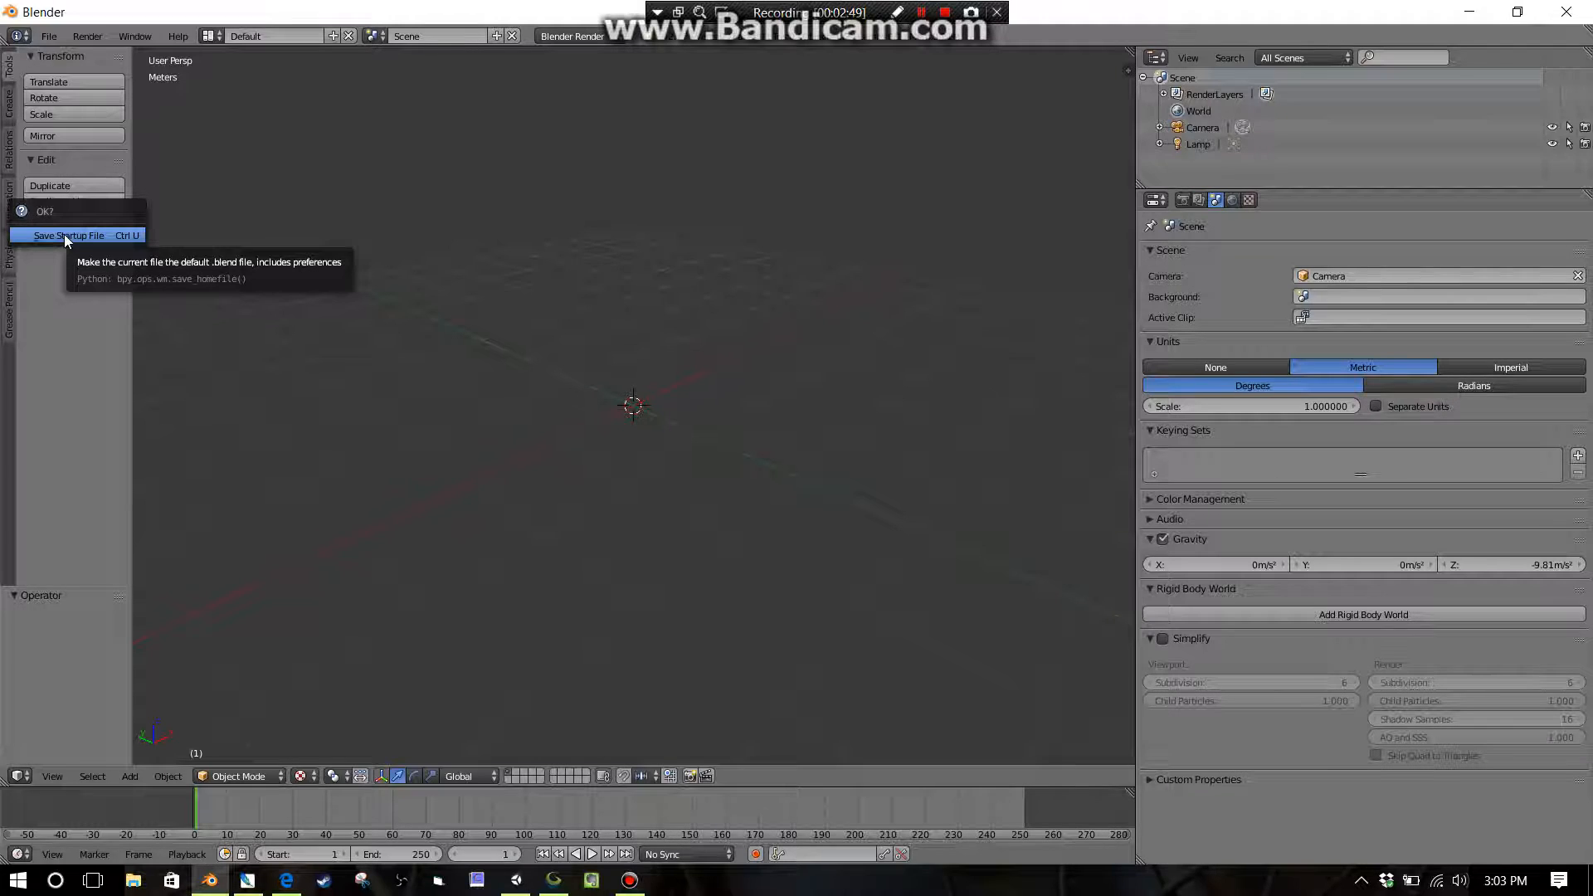
click(64, 236)
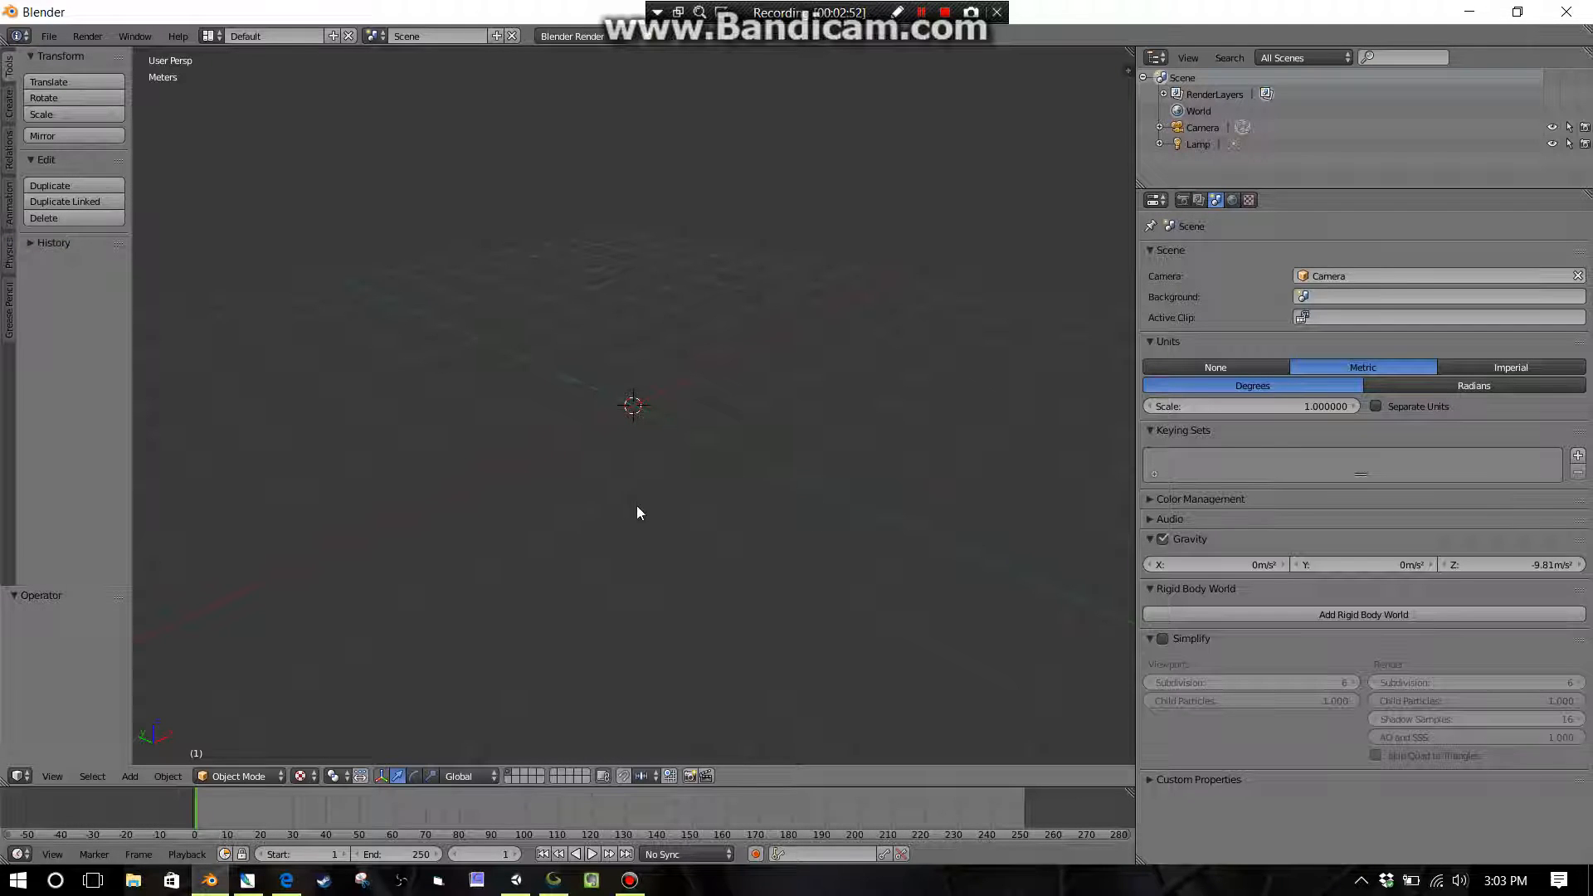
- Quit Blender without saving the scene, relaunch it and dismiss the splash screen
click(1566, 12)
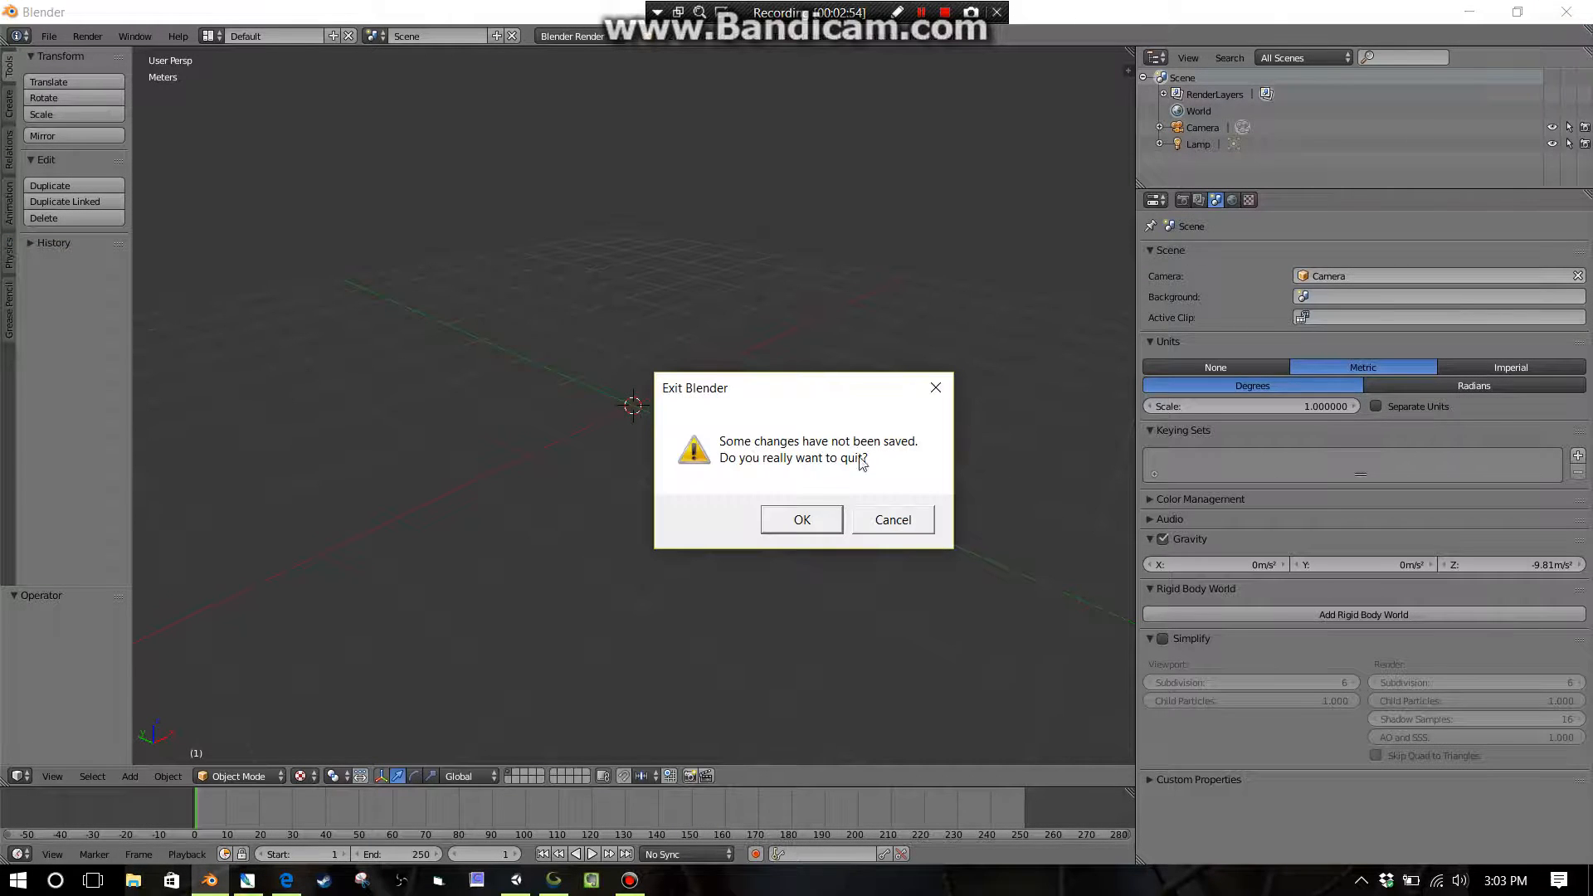
click(821, 523)
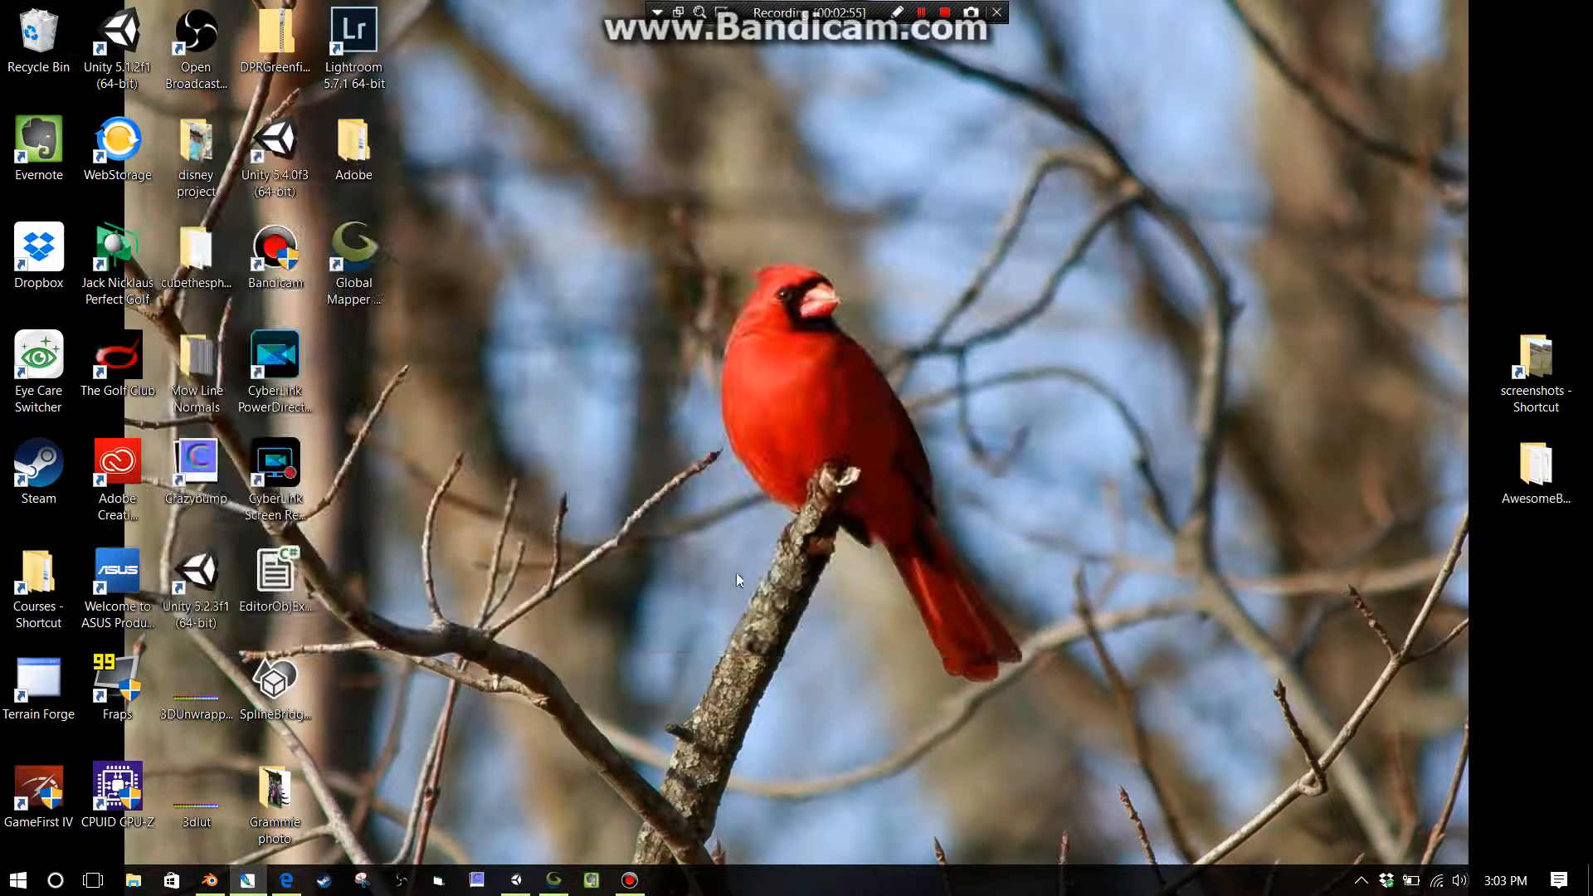
click(218, 884)
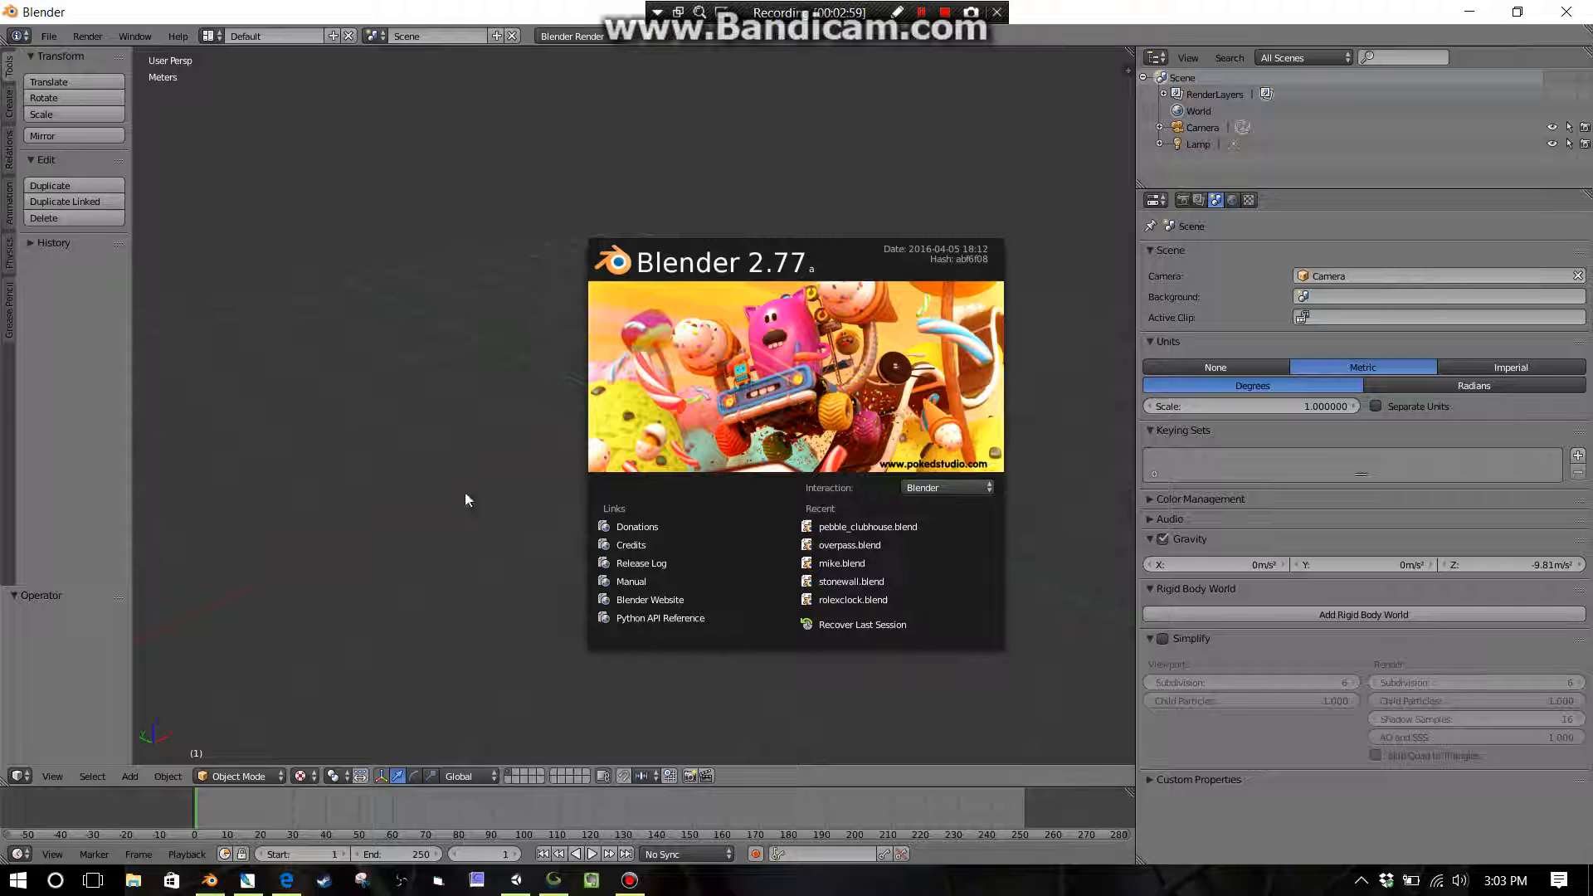
click(539, 412)
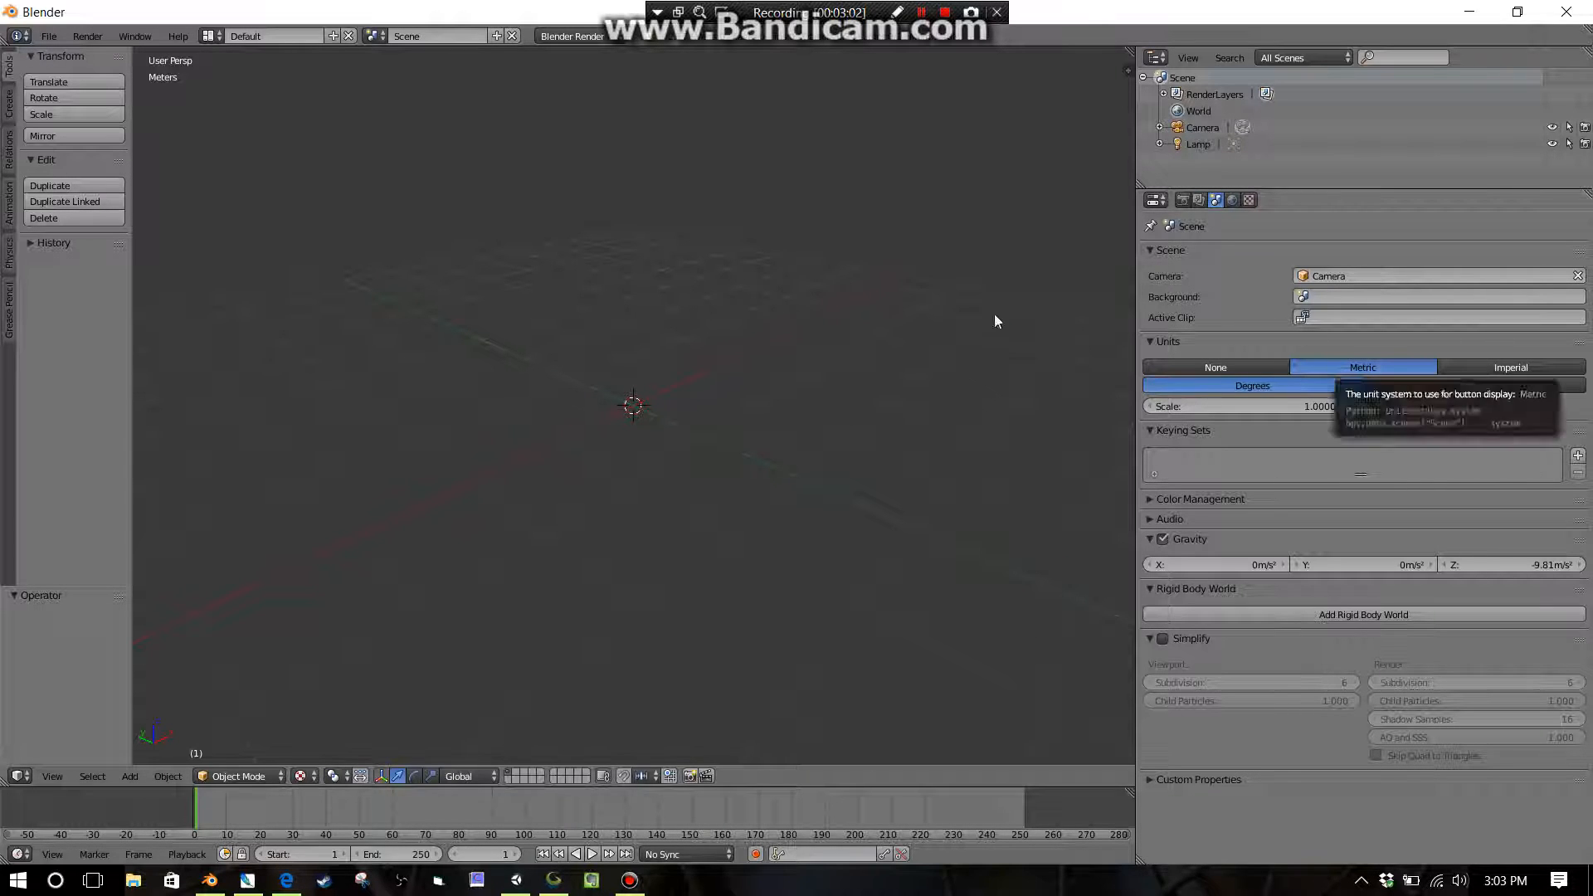
- Check the input preferences and the Import Images as Planes add-on by searching "imag", and close the user preferences
click(48, 37)
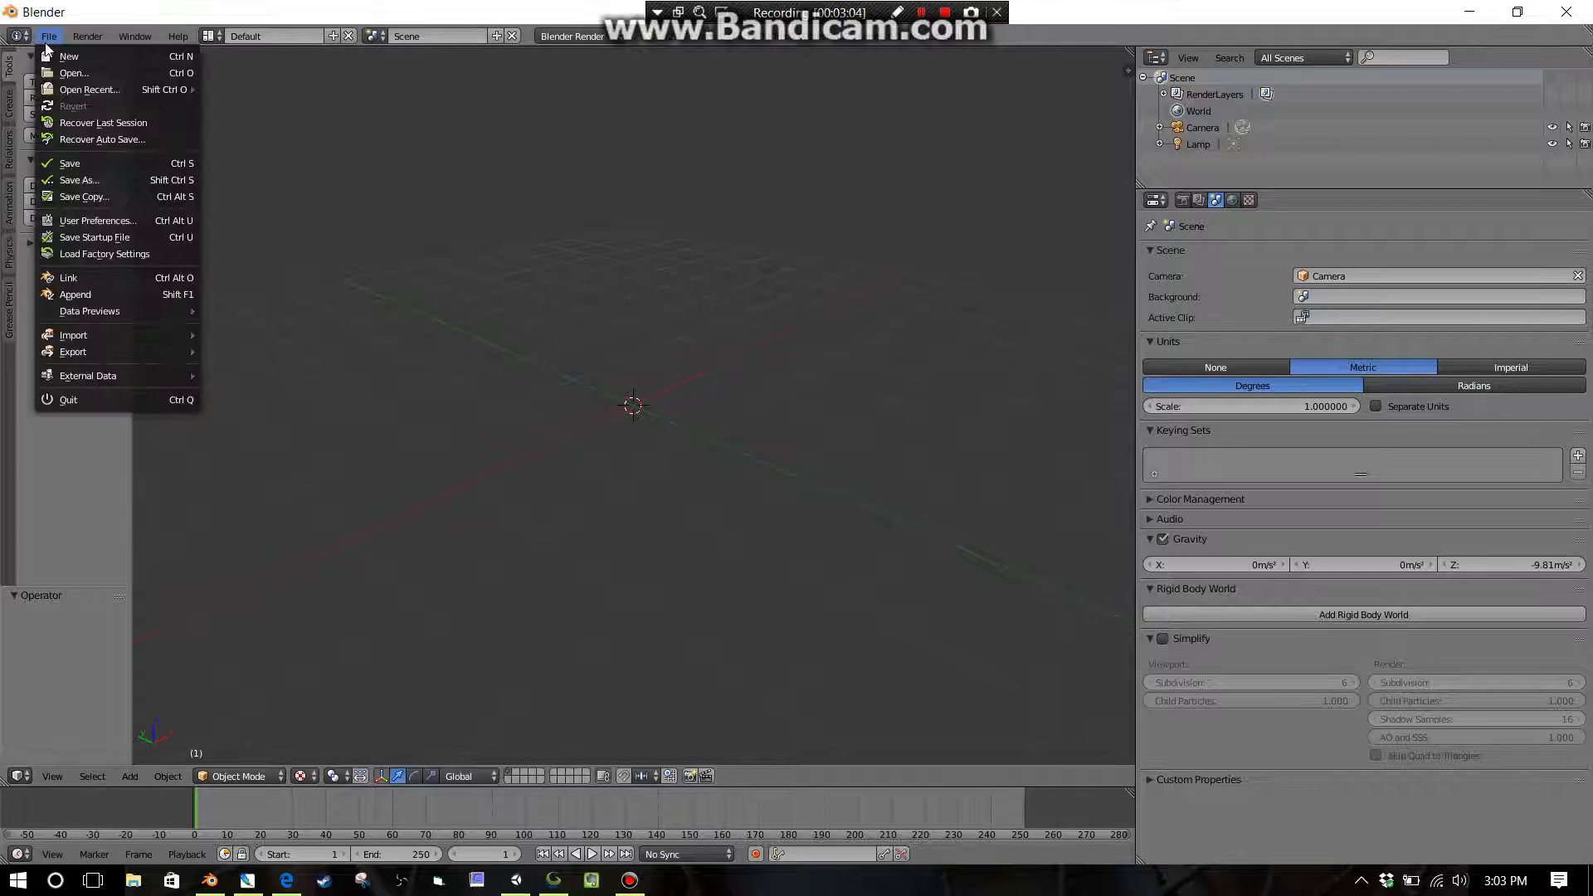
click(99, 221)
click(226, 75)
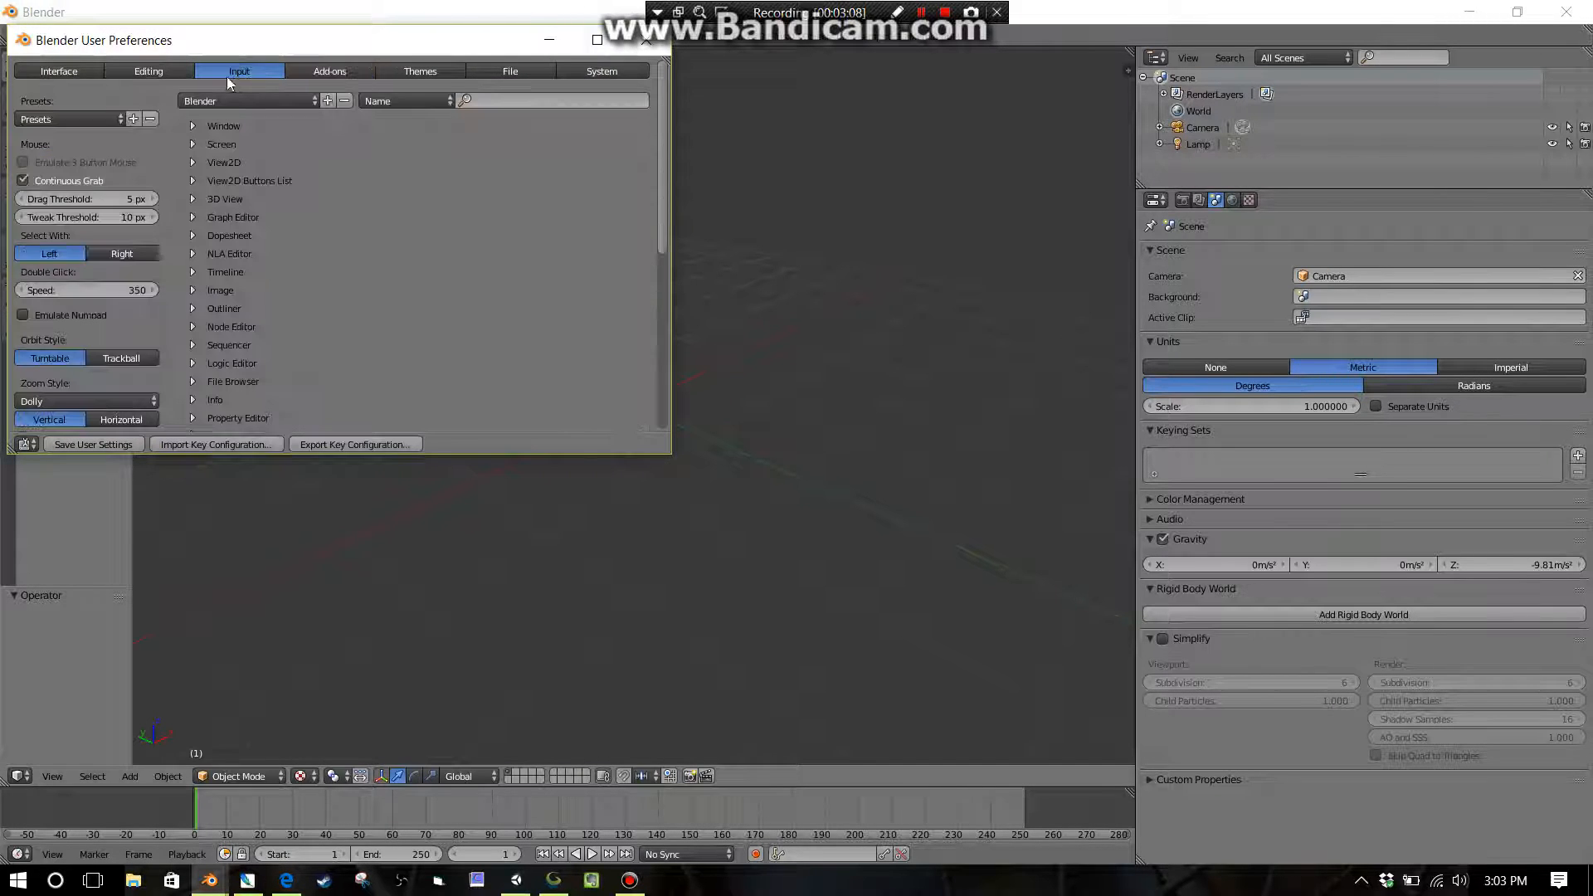
click(332, 68)
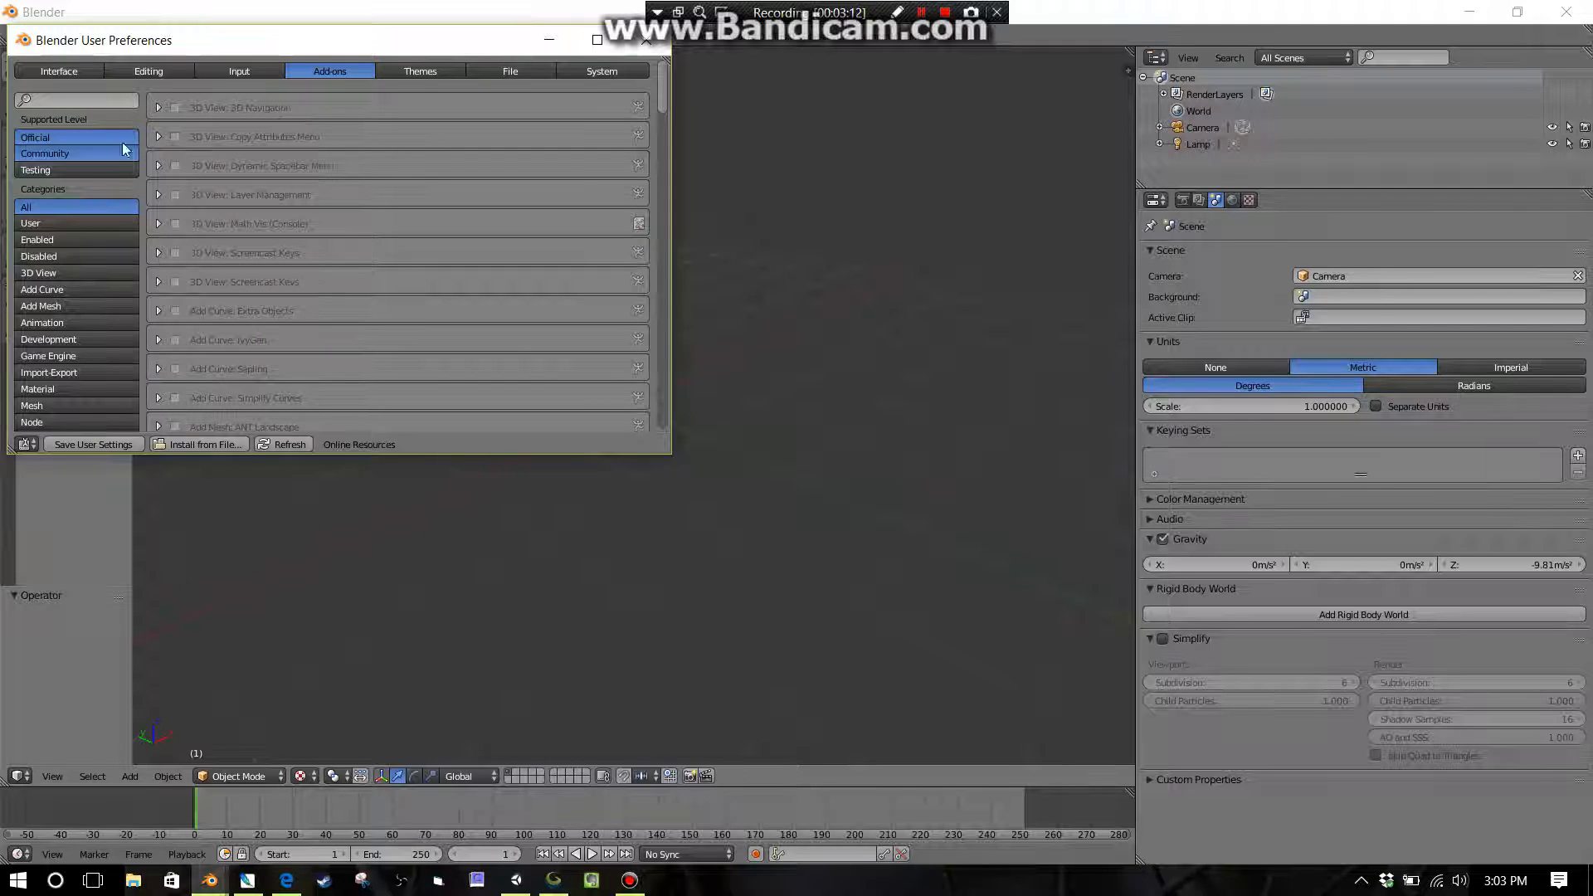
click(105, 101)
text(imag)
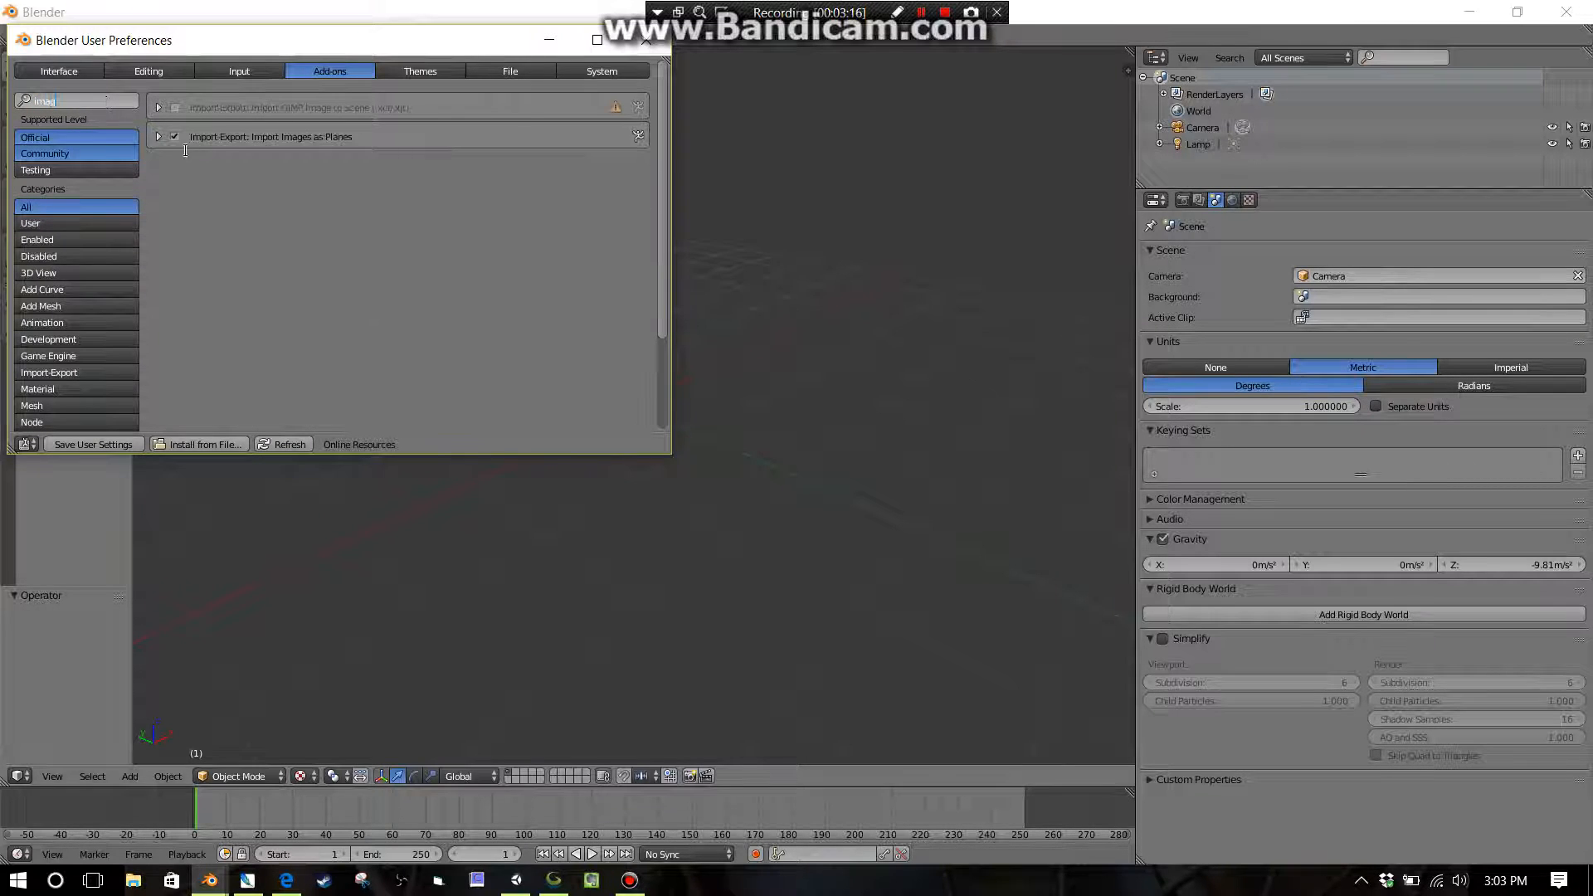
click(646, 40)
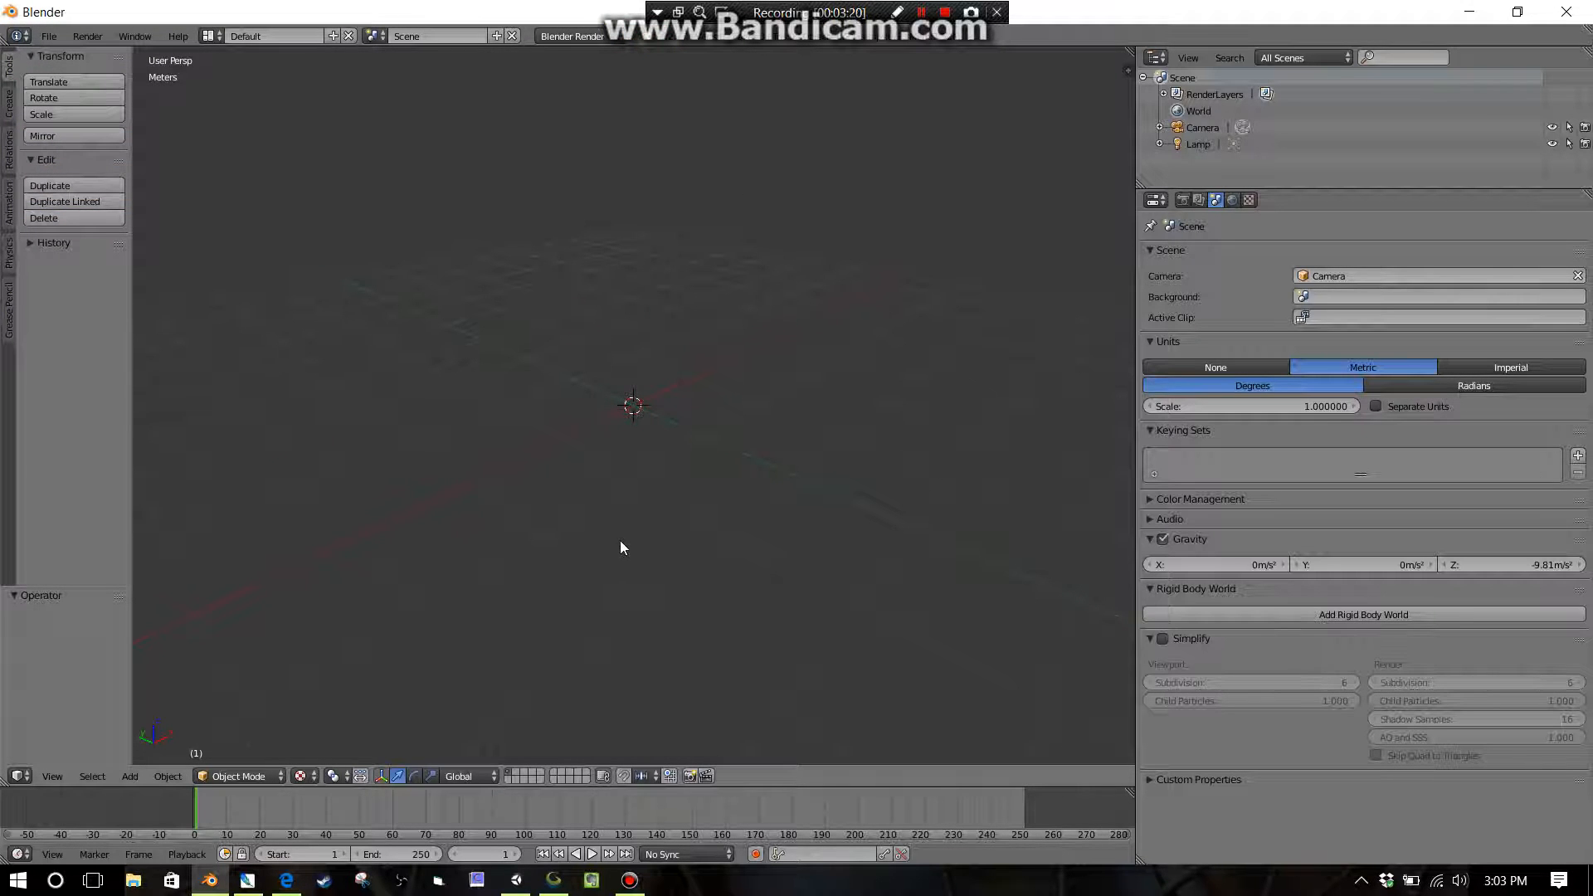
- Switch to Google Maps in the browser and frame a close satellite view of the small hip-roofed building among the golf course paths
click(288, 880)
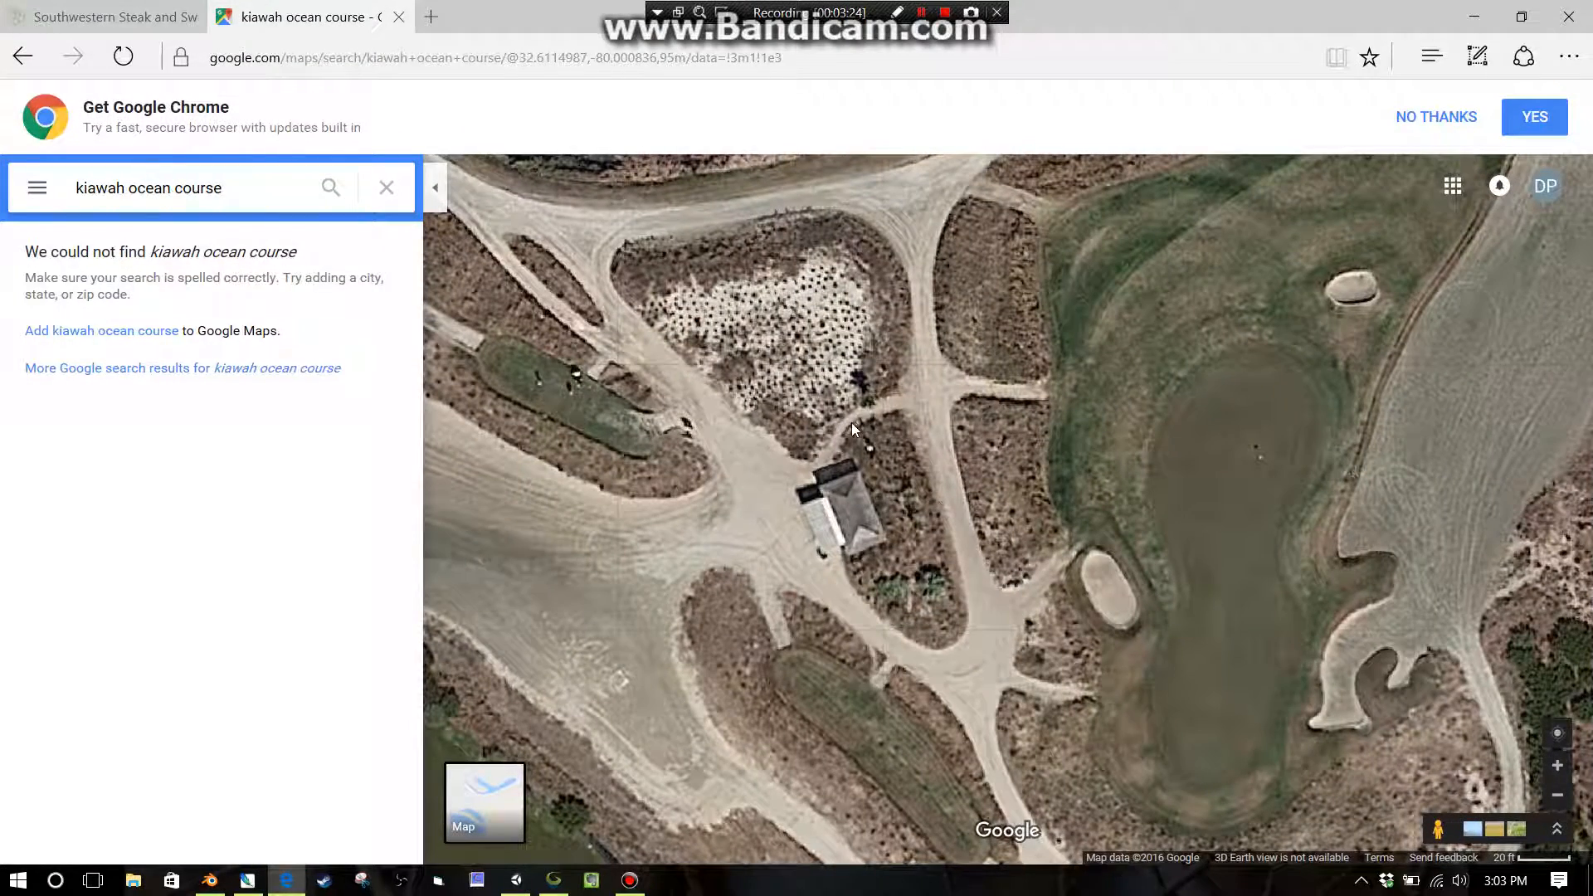
scroll(842, 540, up, 1)
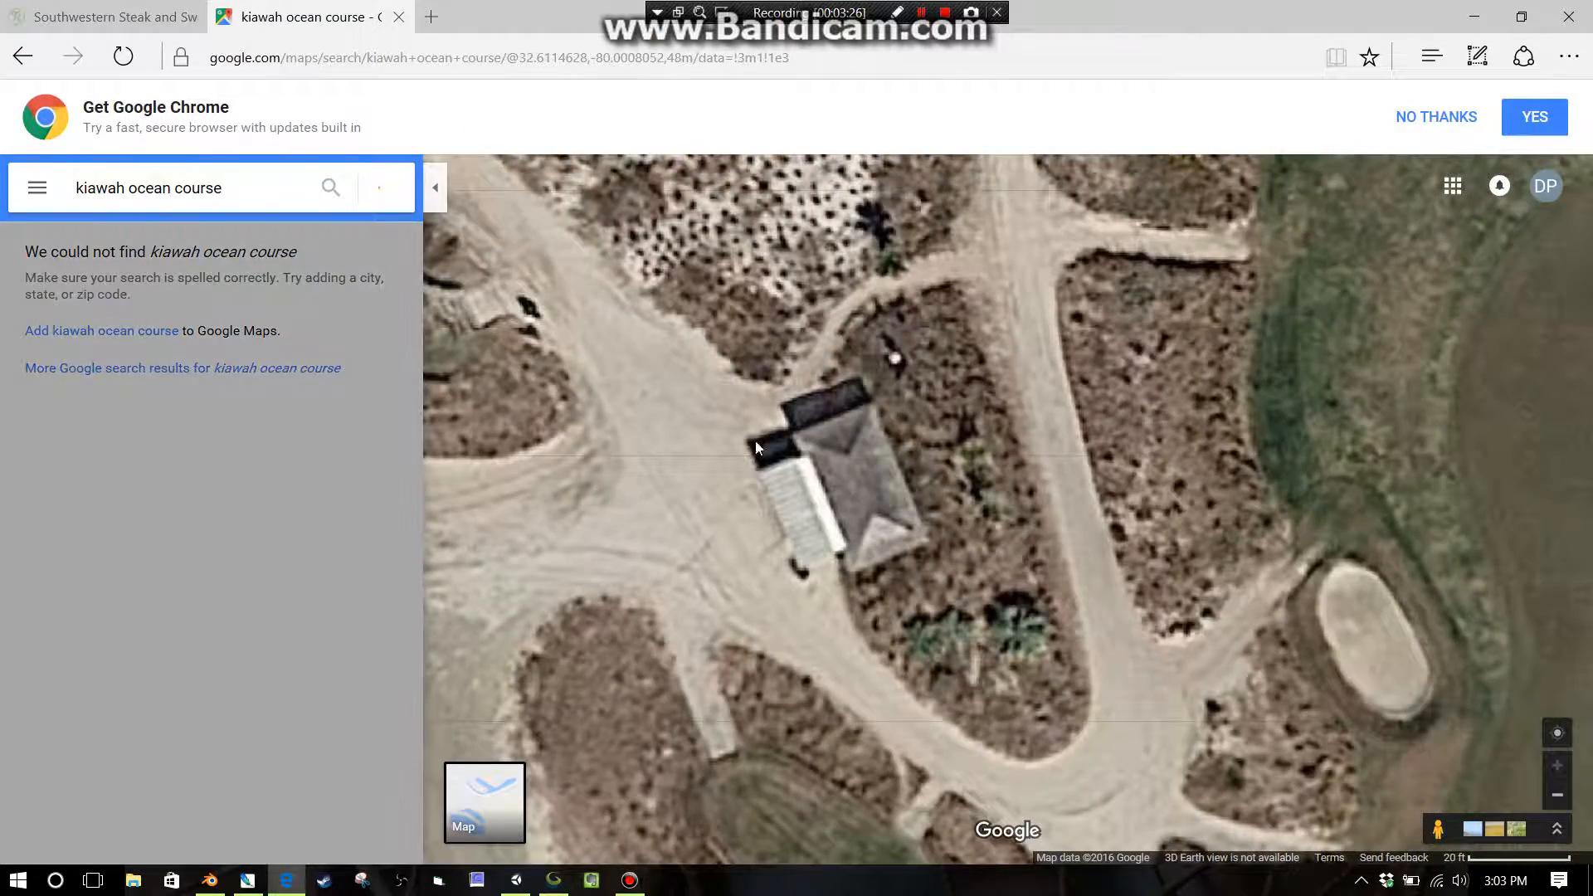
scroll(1475, 534, down, 3)
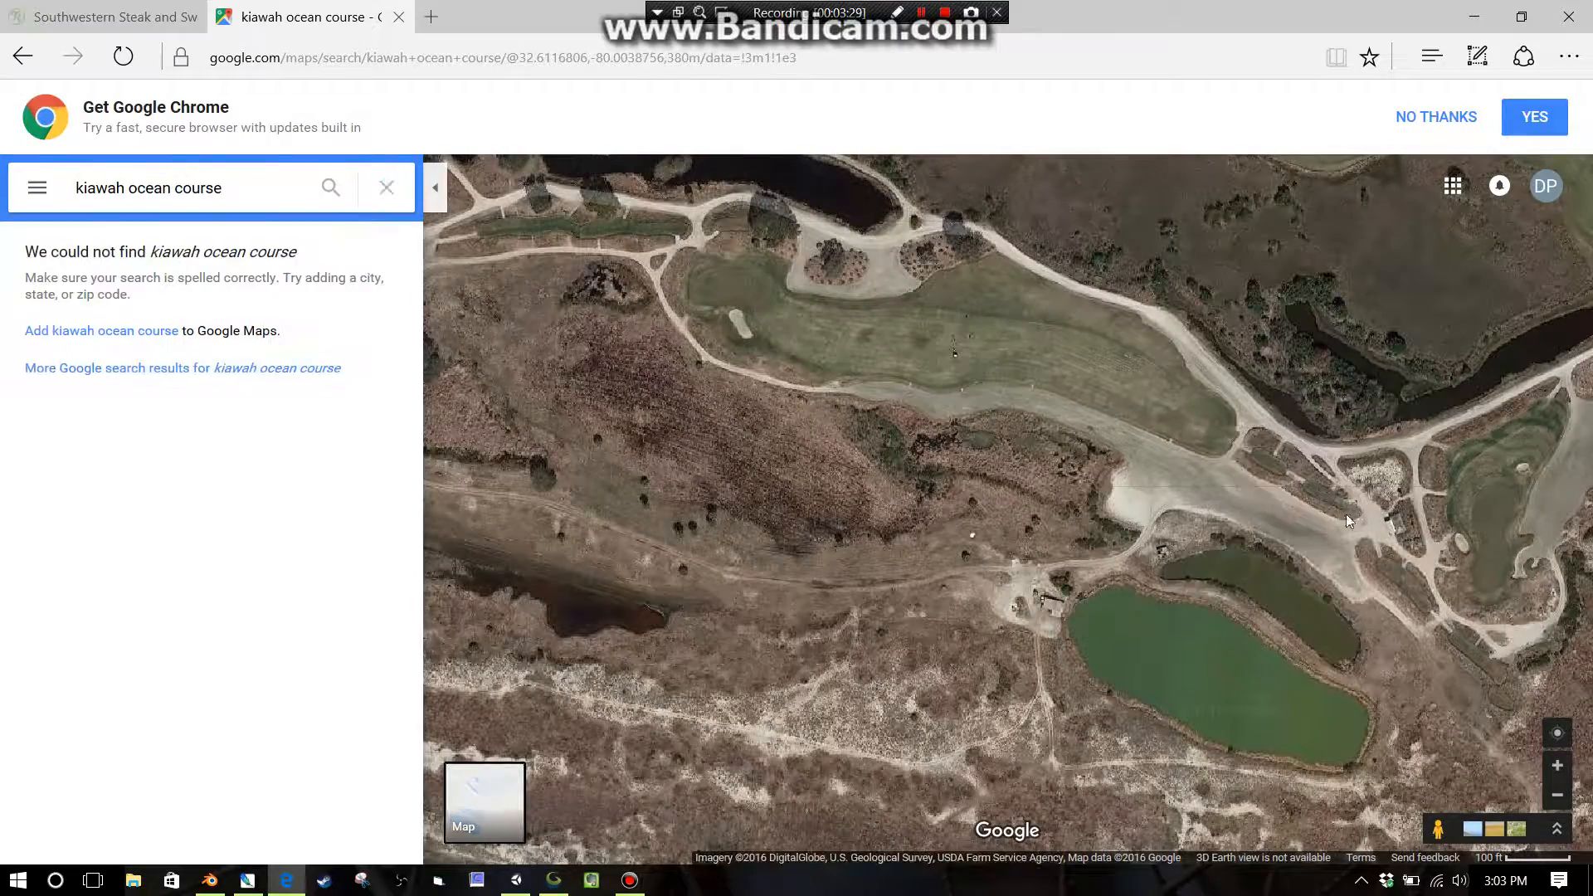
drag(1204, 546, 1139, 545)
scroll(833, 551, up, 3)
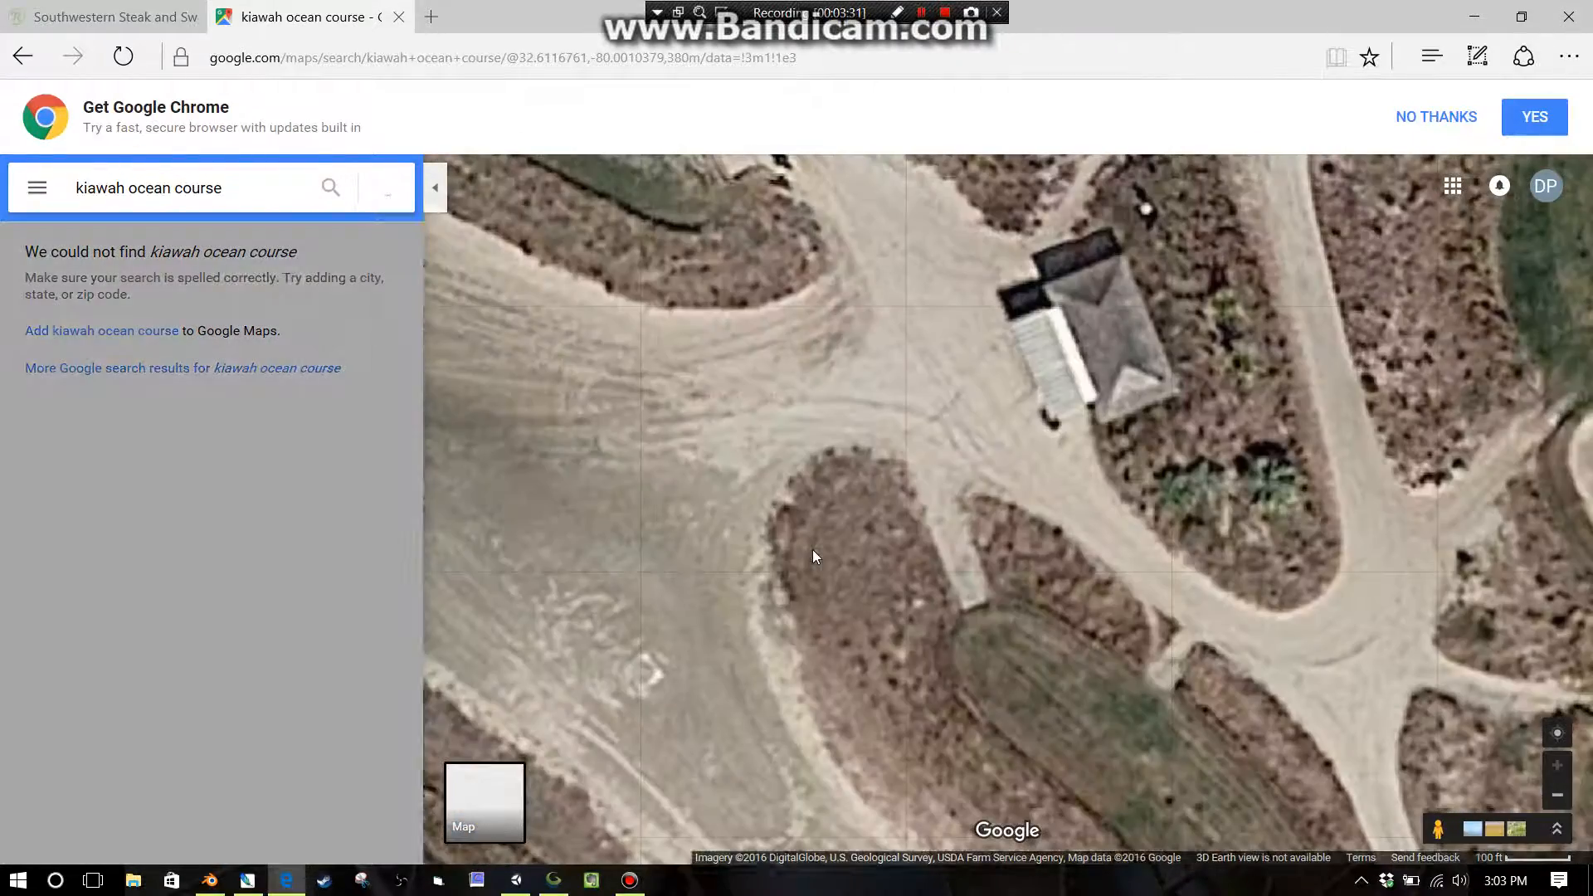
drag(1172, 417, 1048, 555)
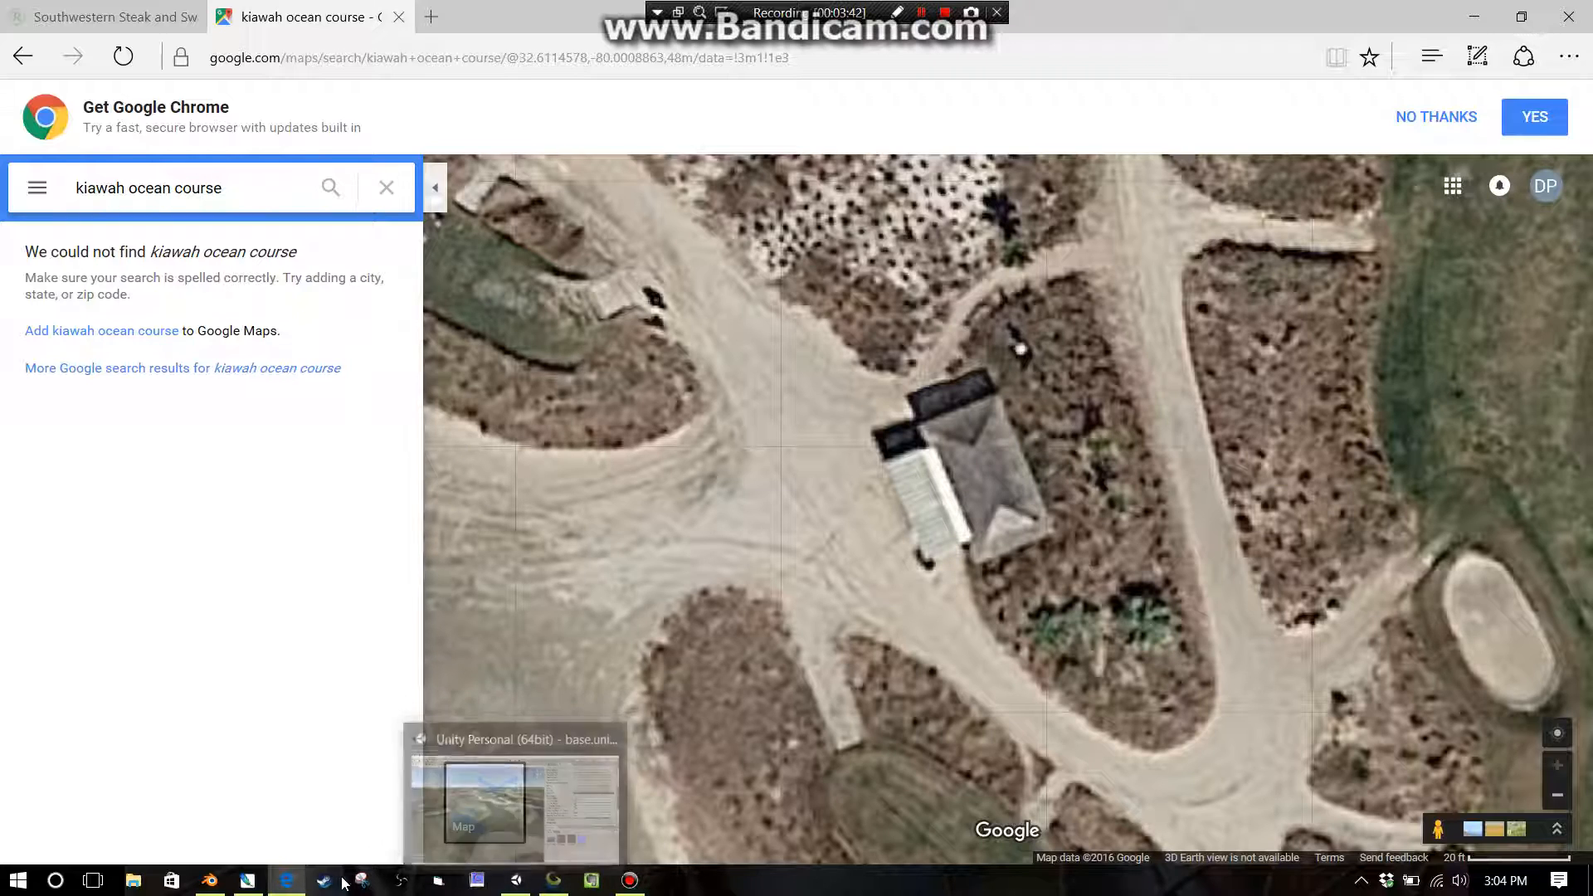
- Search Windows for "snipp" and look at the pinning options for Snipping Tool
click(18, 881)
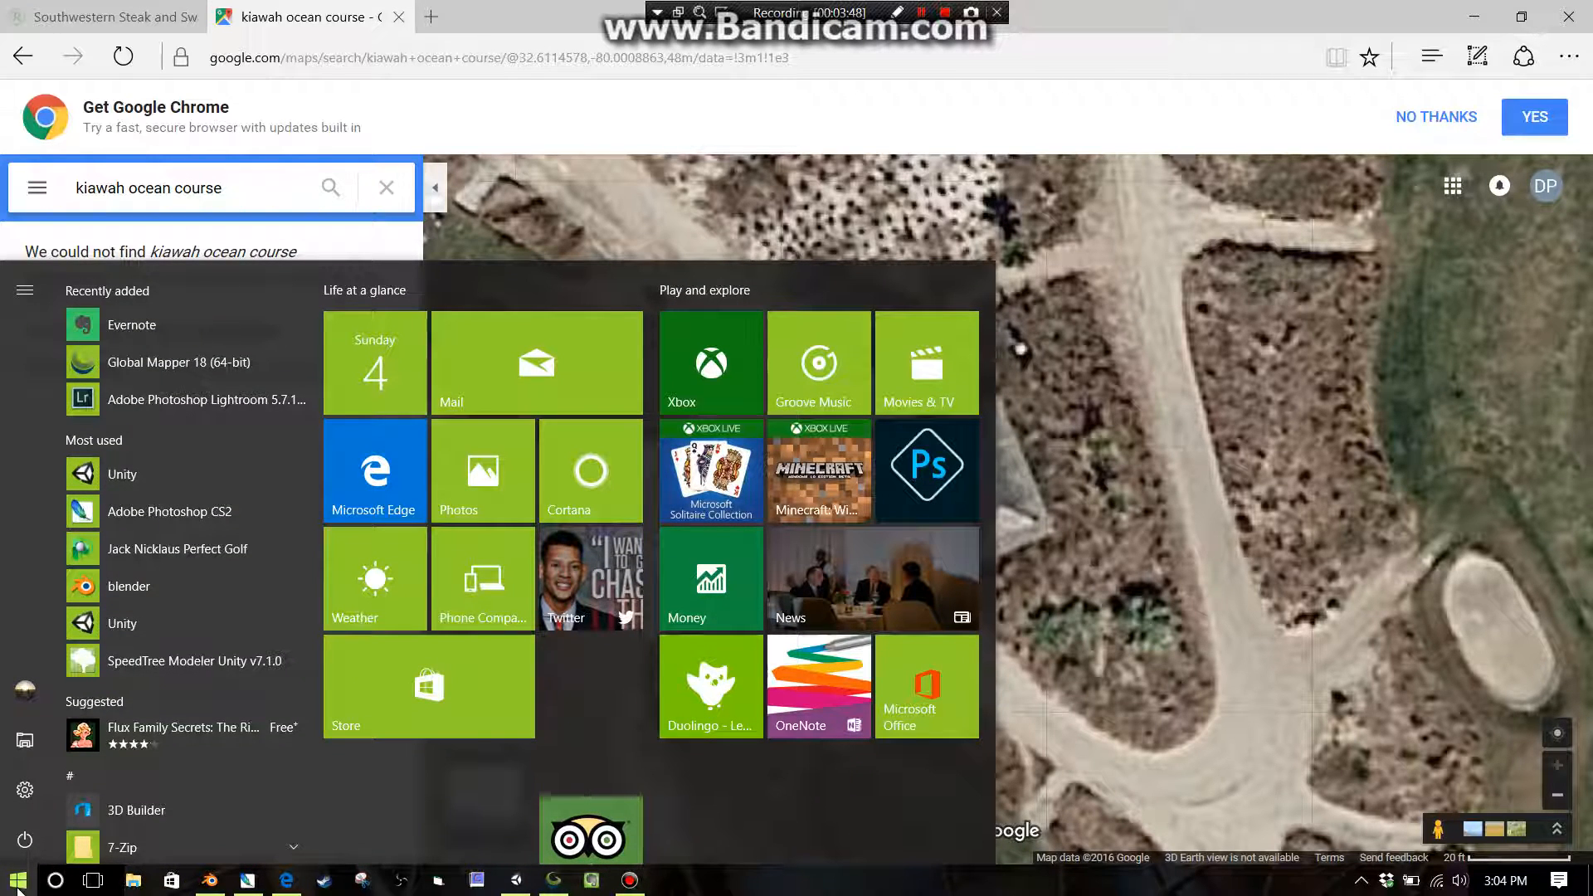
text(sni)
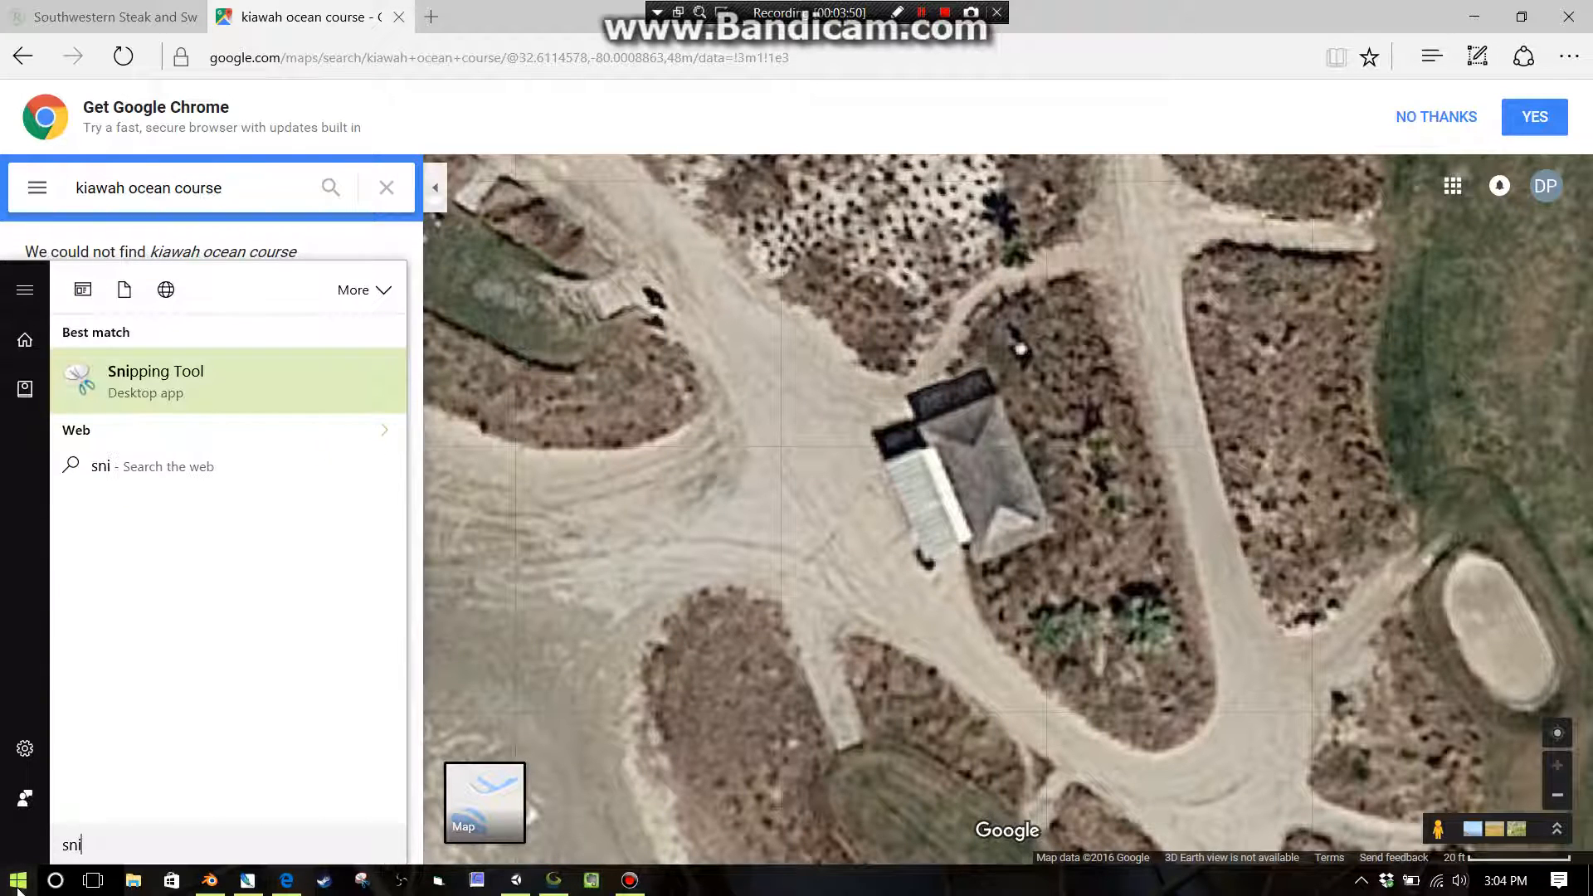
text(pp)
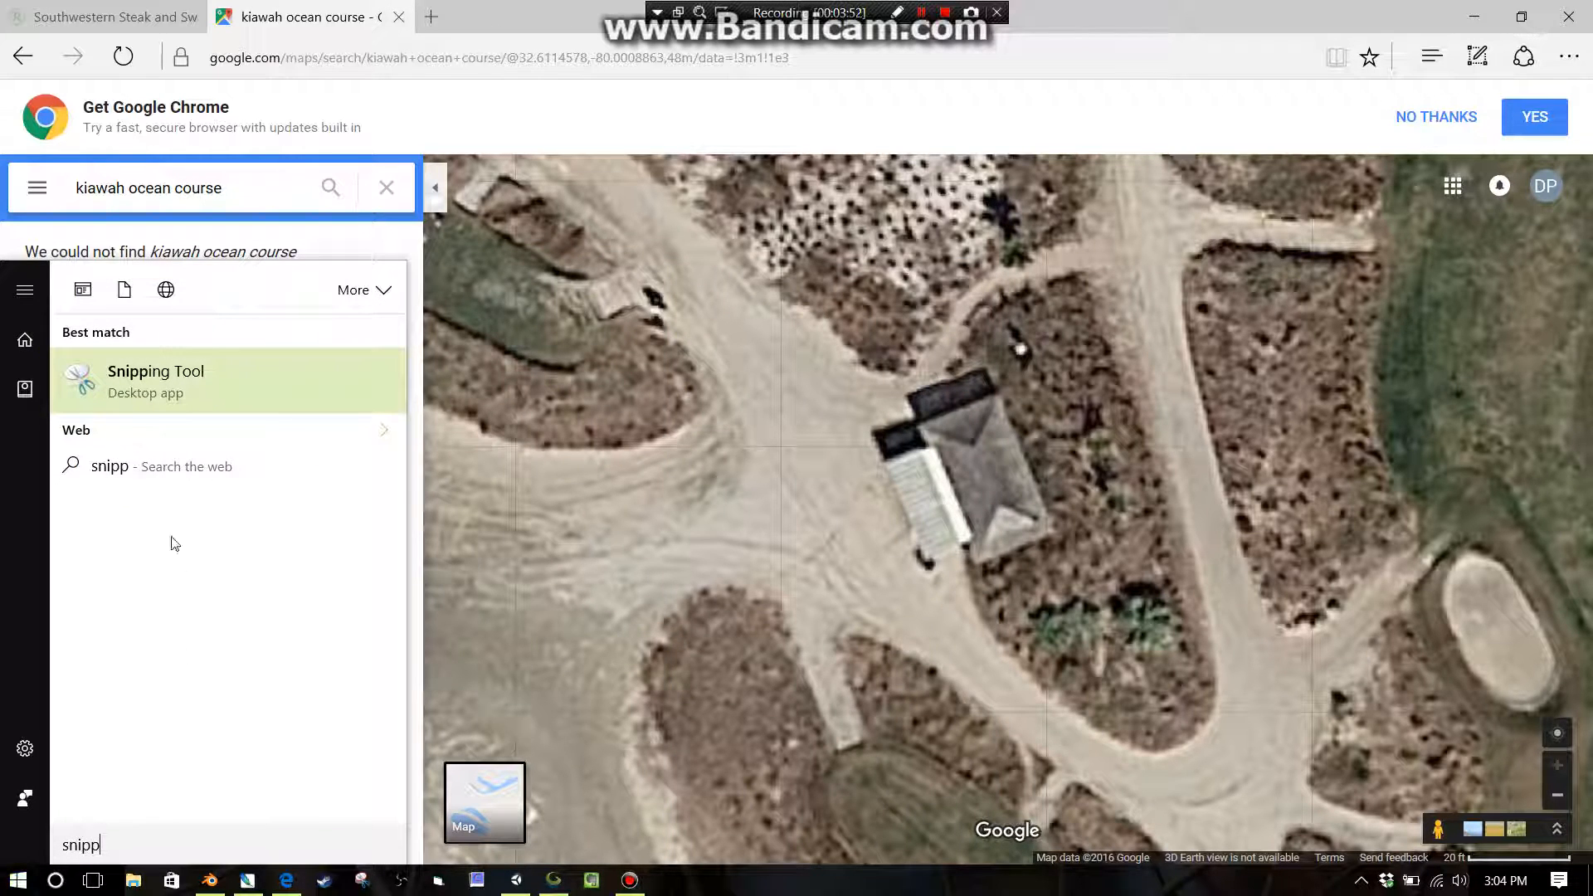
right_click(200, 386)
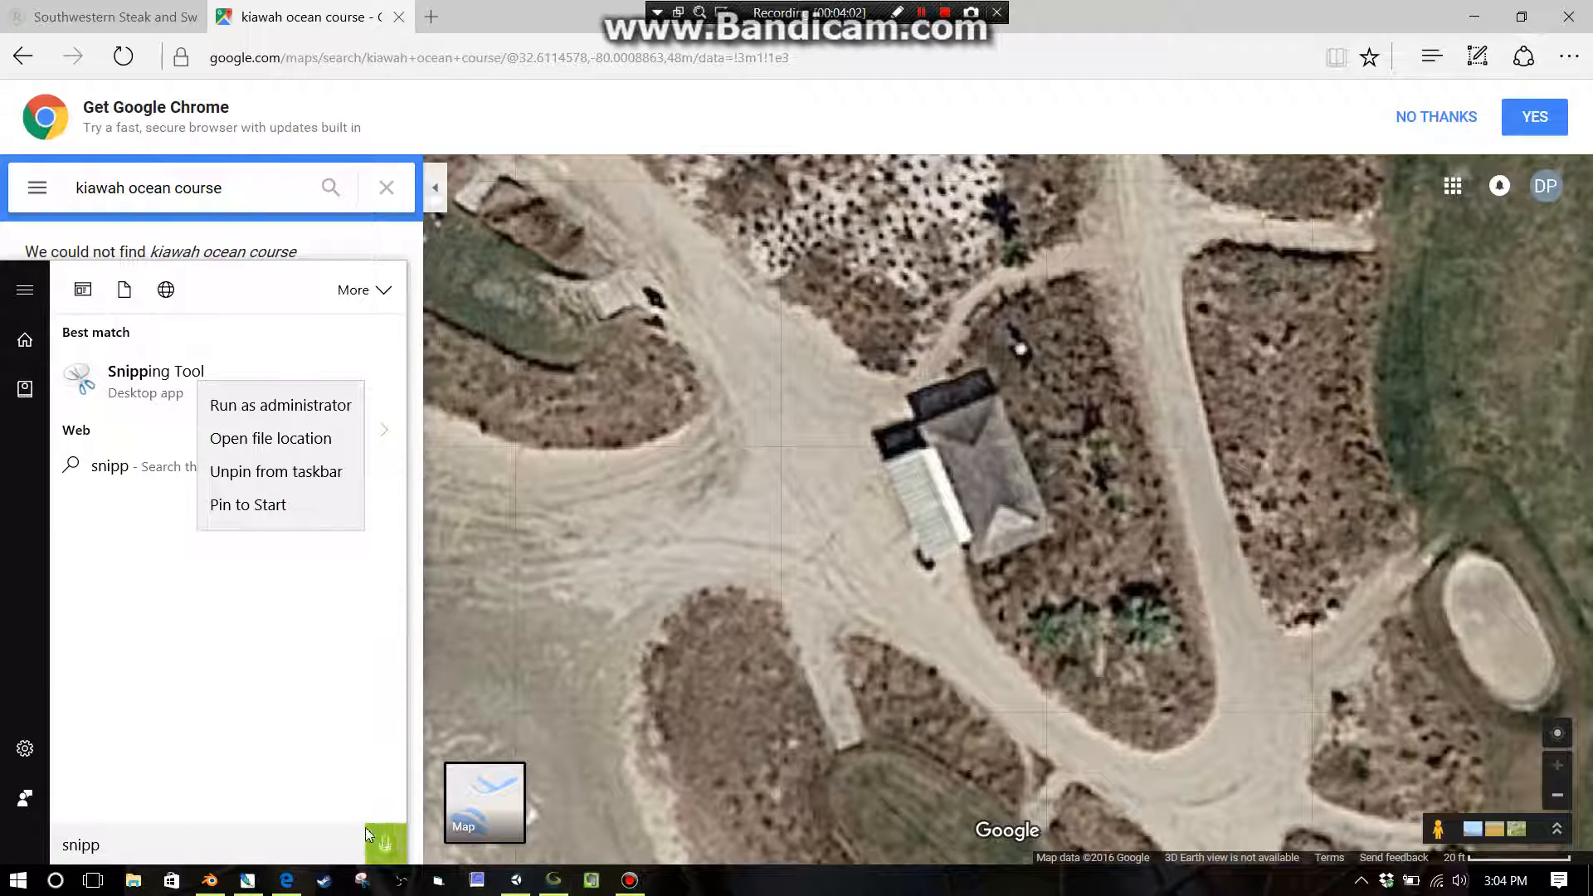
click(779, 886)
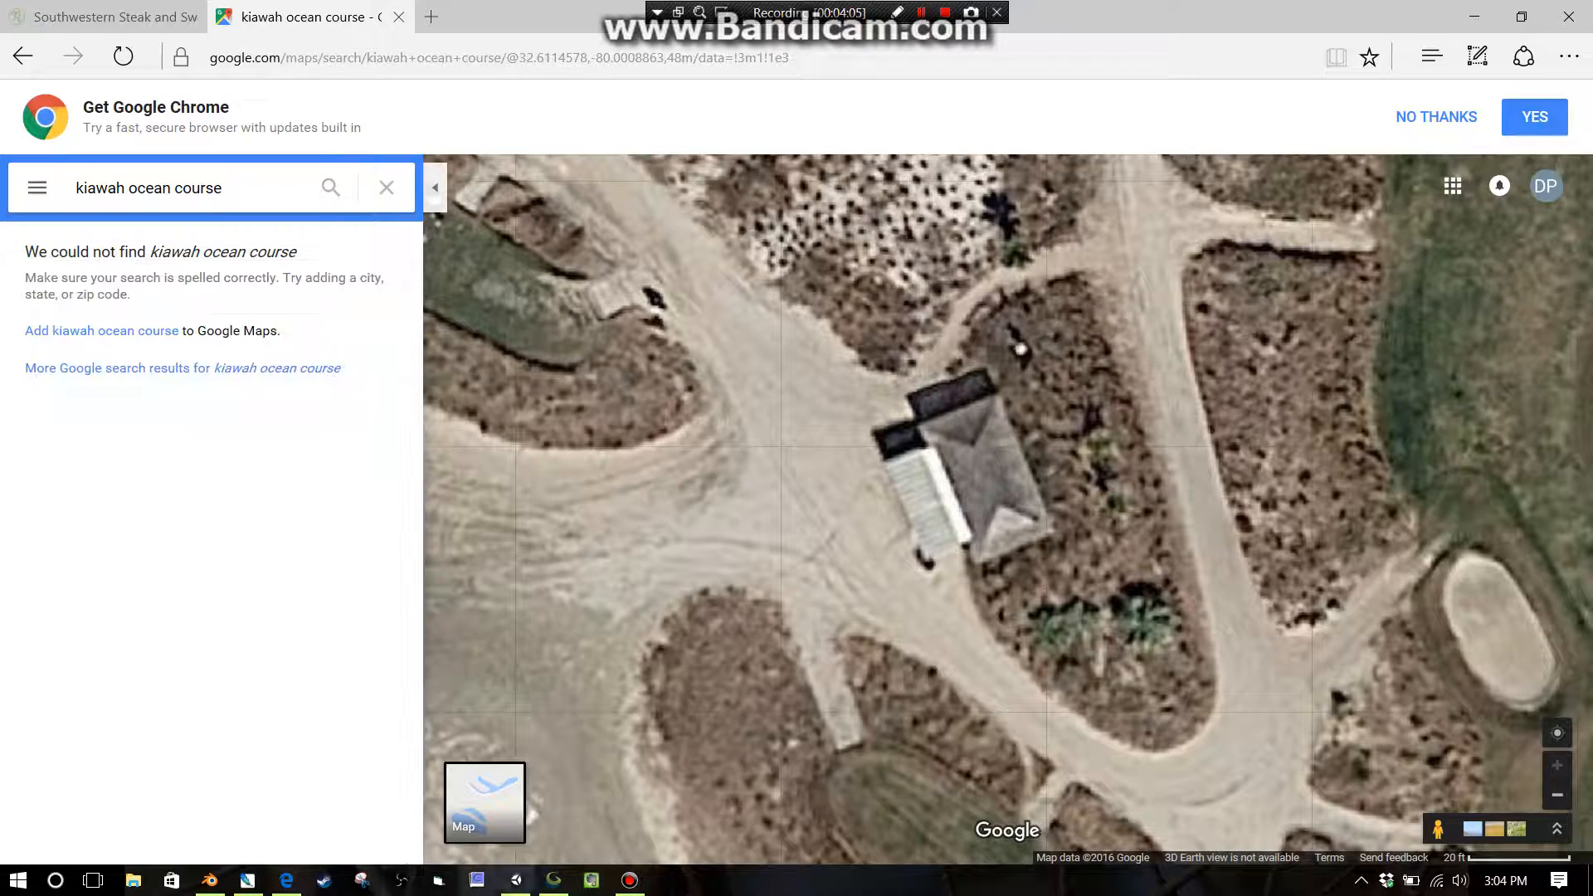
- Launch Snipping Tool and capture a rectangular snip of the hip-roofed building and its surrounding paths
click(362, 879)
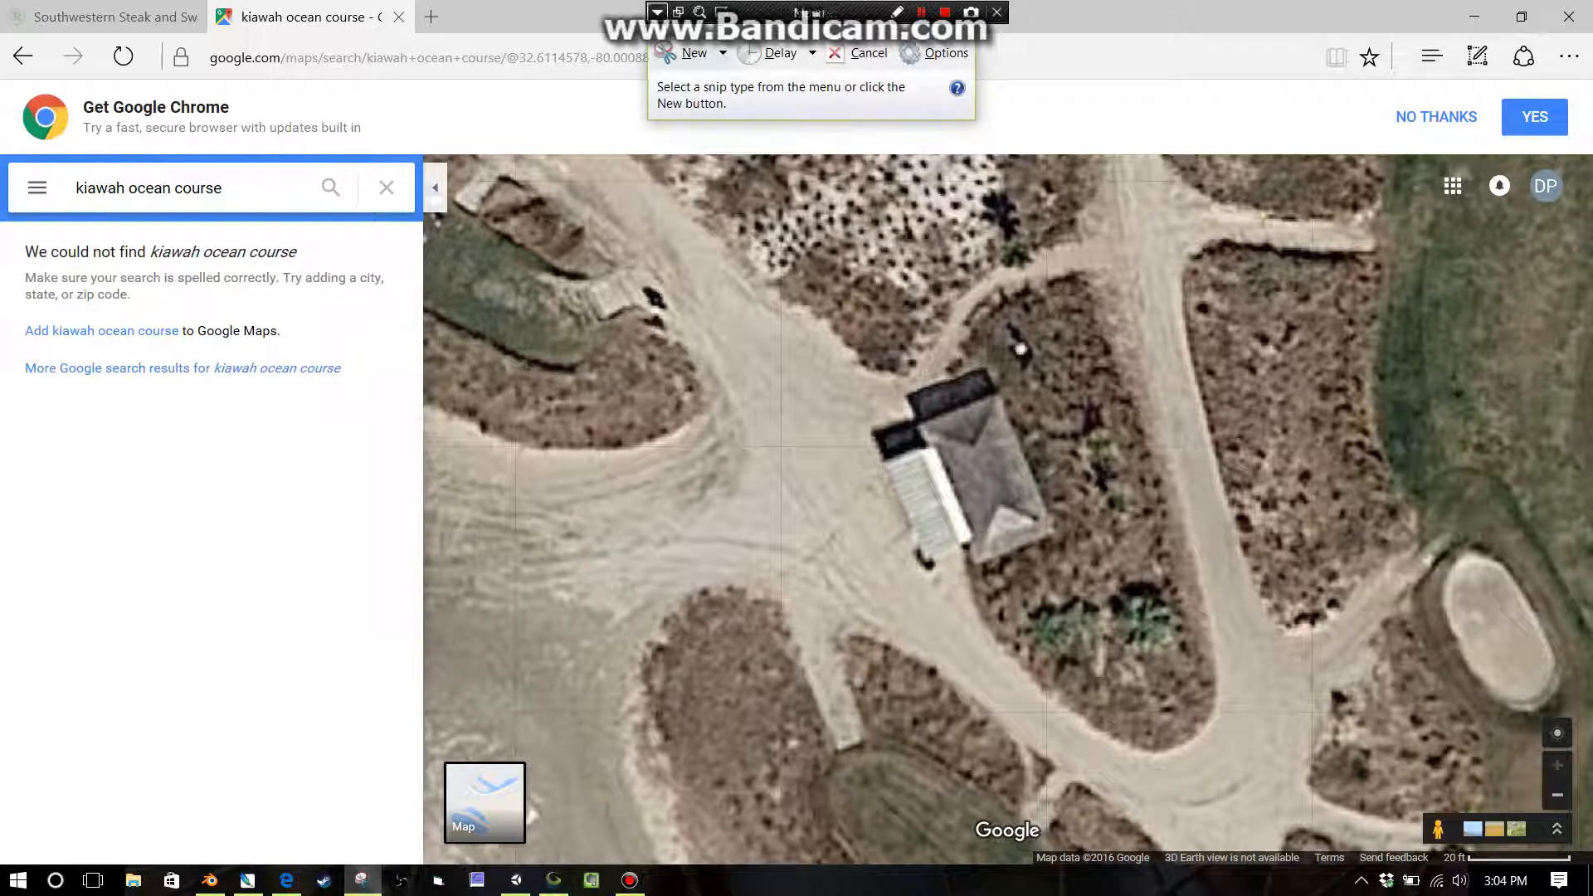
click(682, 54)
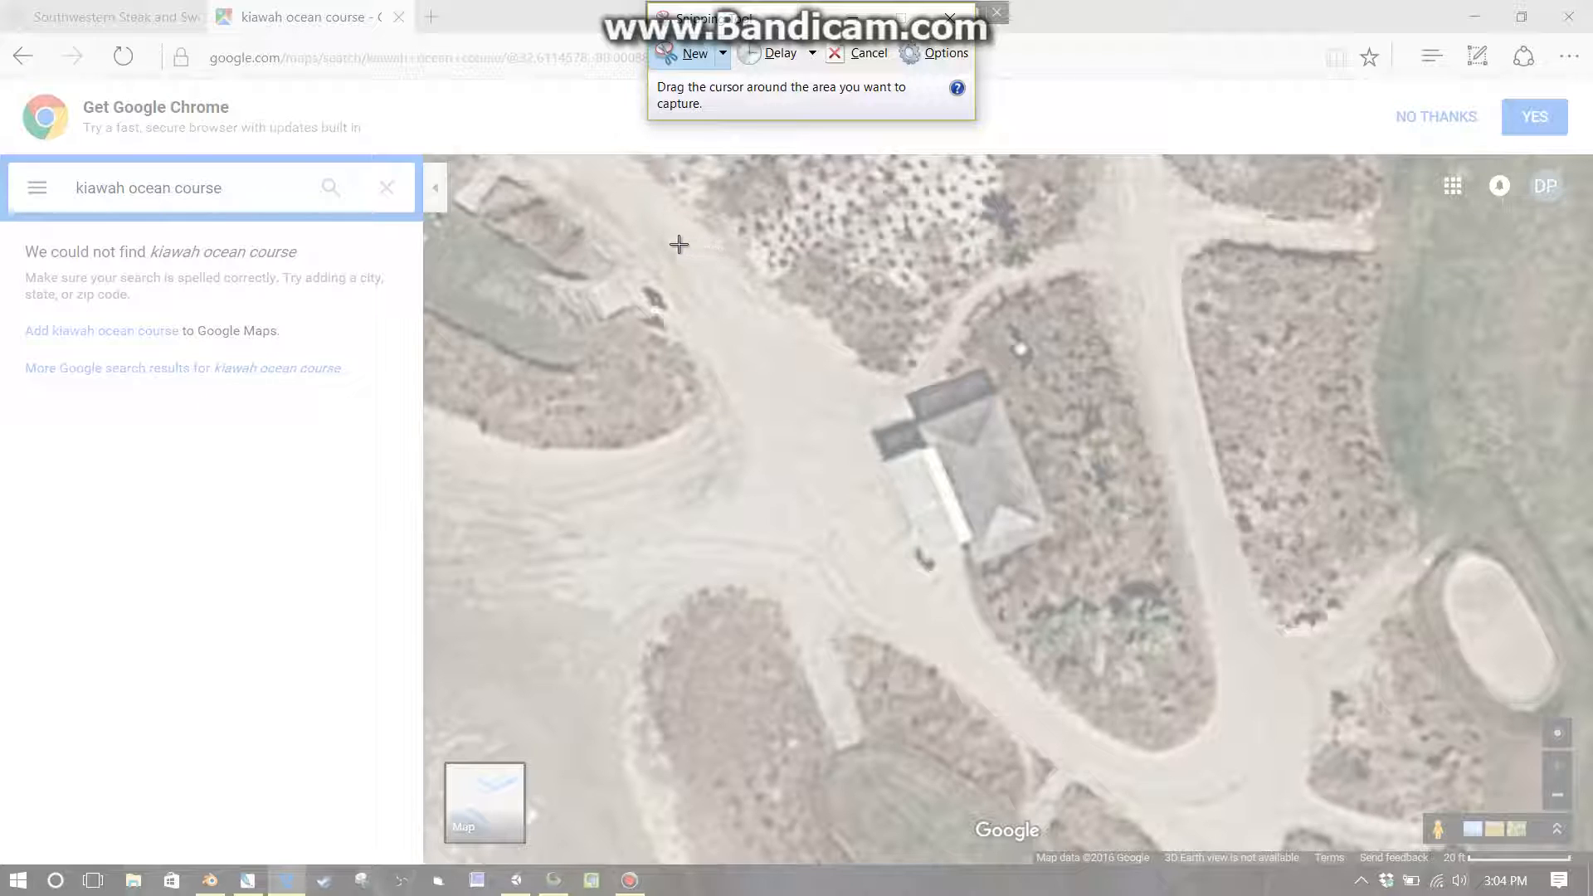
drag(692, 242, 1292, 743)
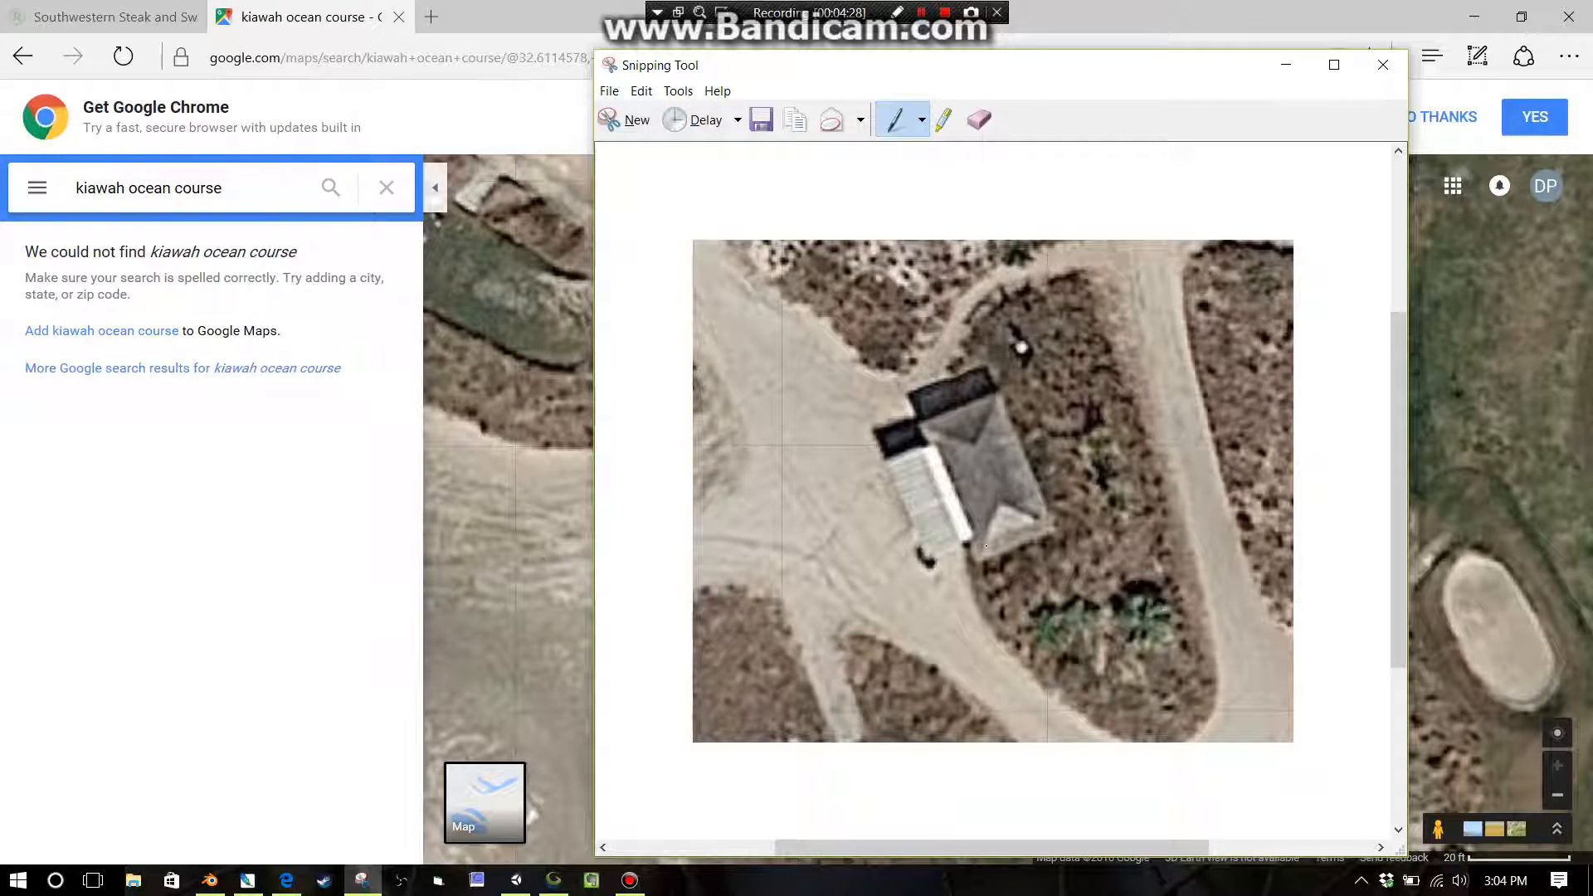
- Start saving the snip as the JPEG restroom_overhead in the Kiawah folder, cancel the save, and close Snipping Tool
click(758, 122)
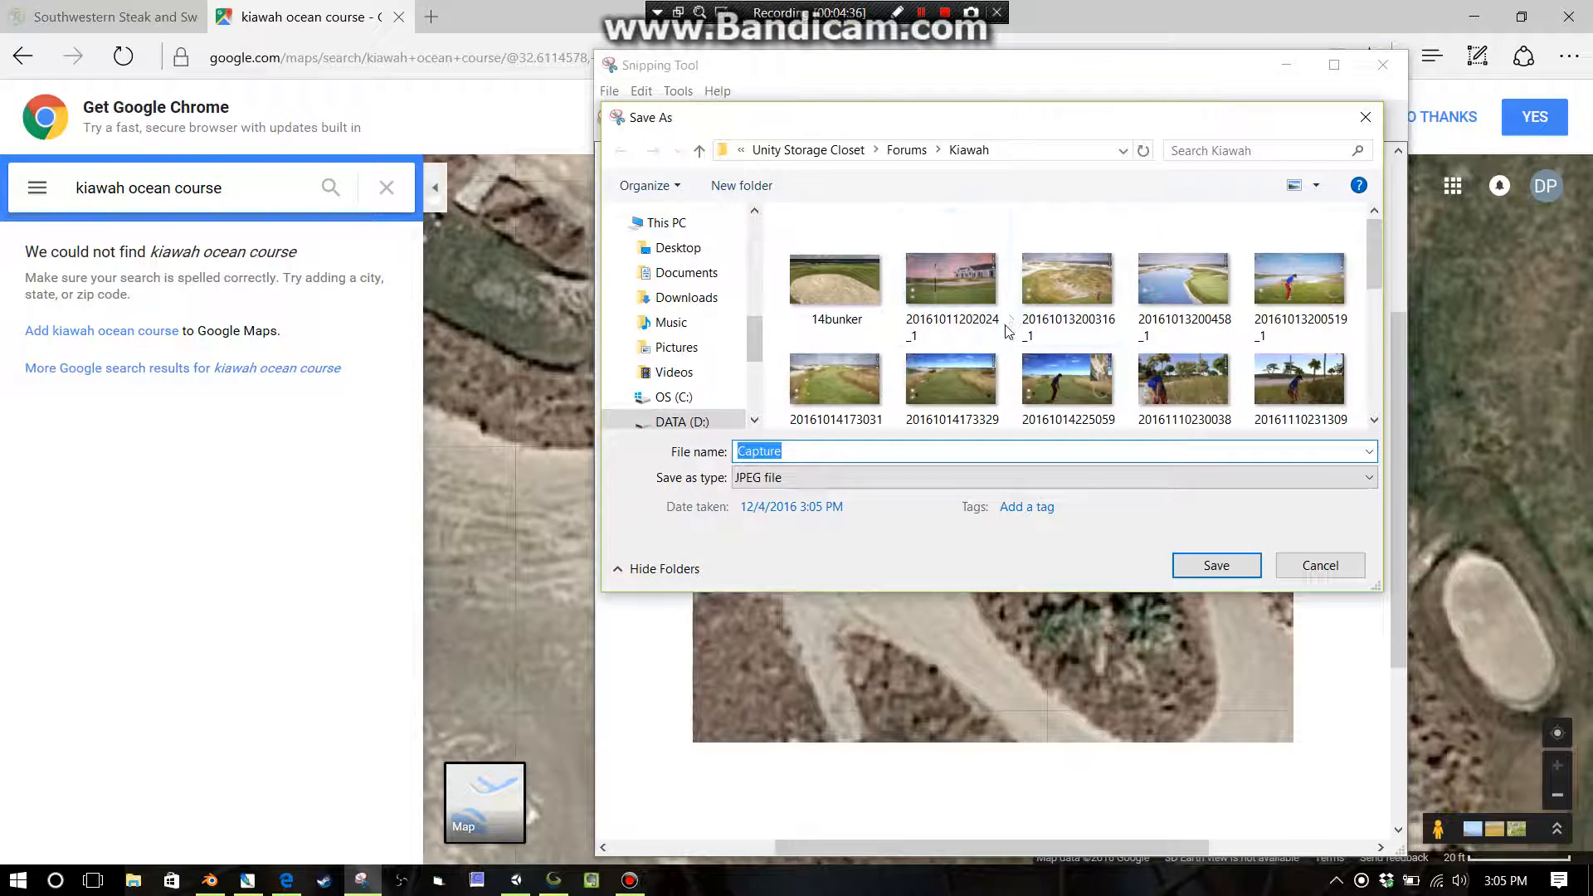
scroll(1216, 306, down, 2)
scroll(1216, 306, down, 5)
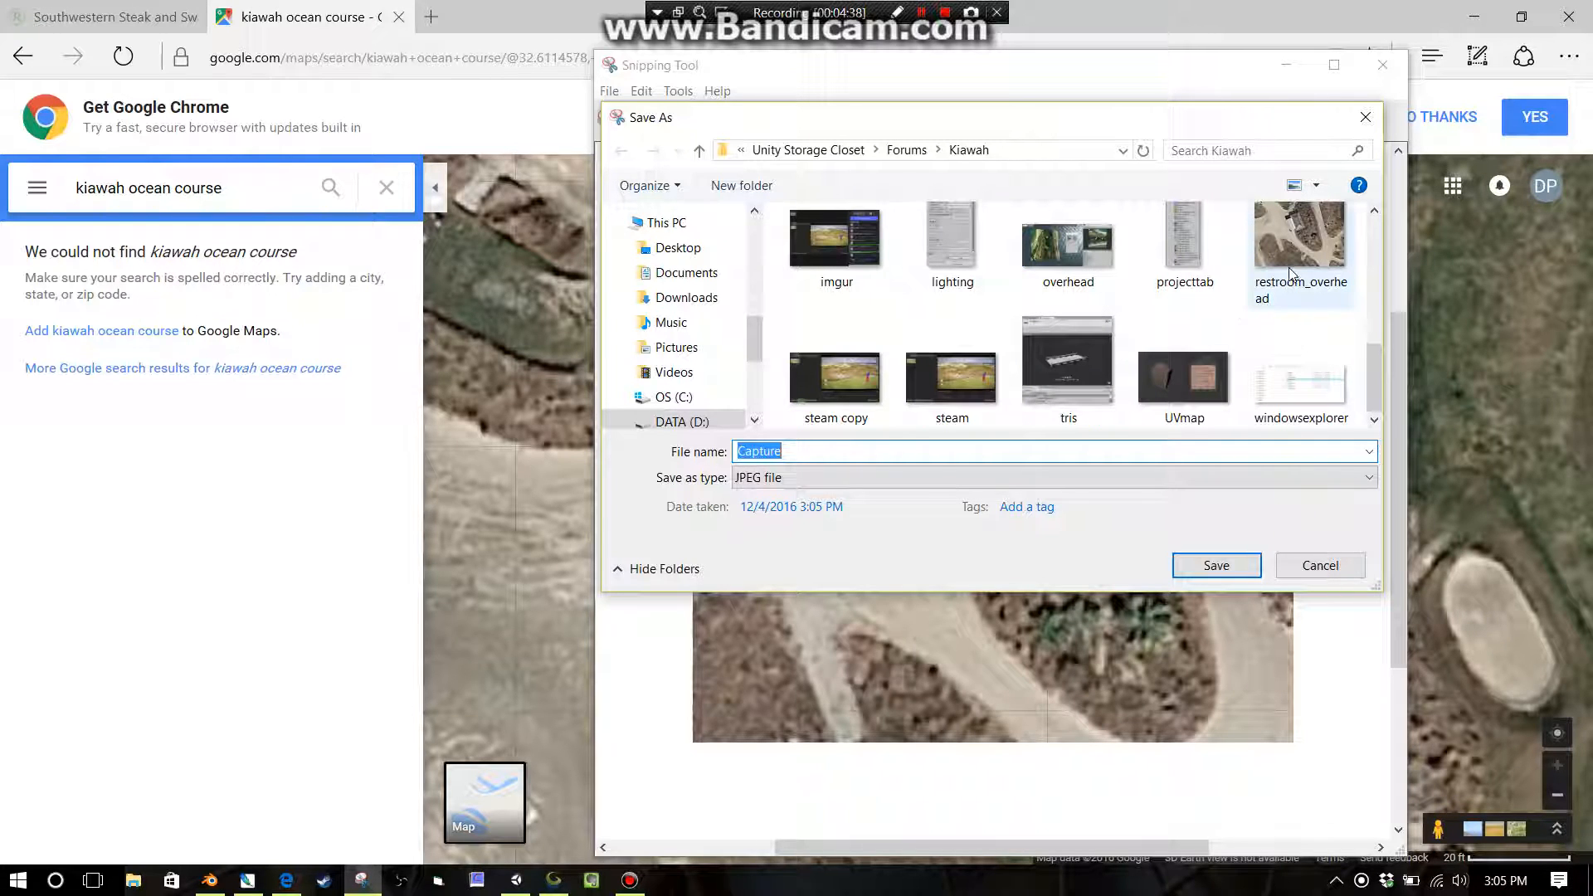
click(1304, 290)
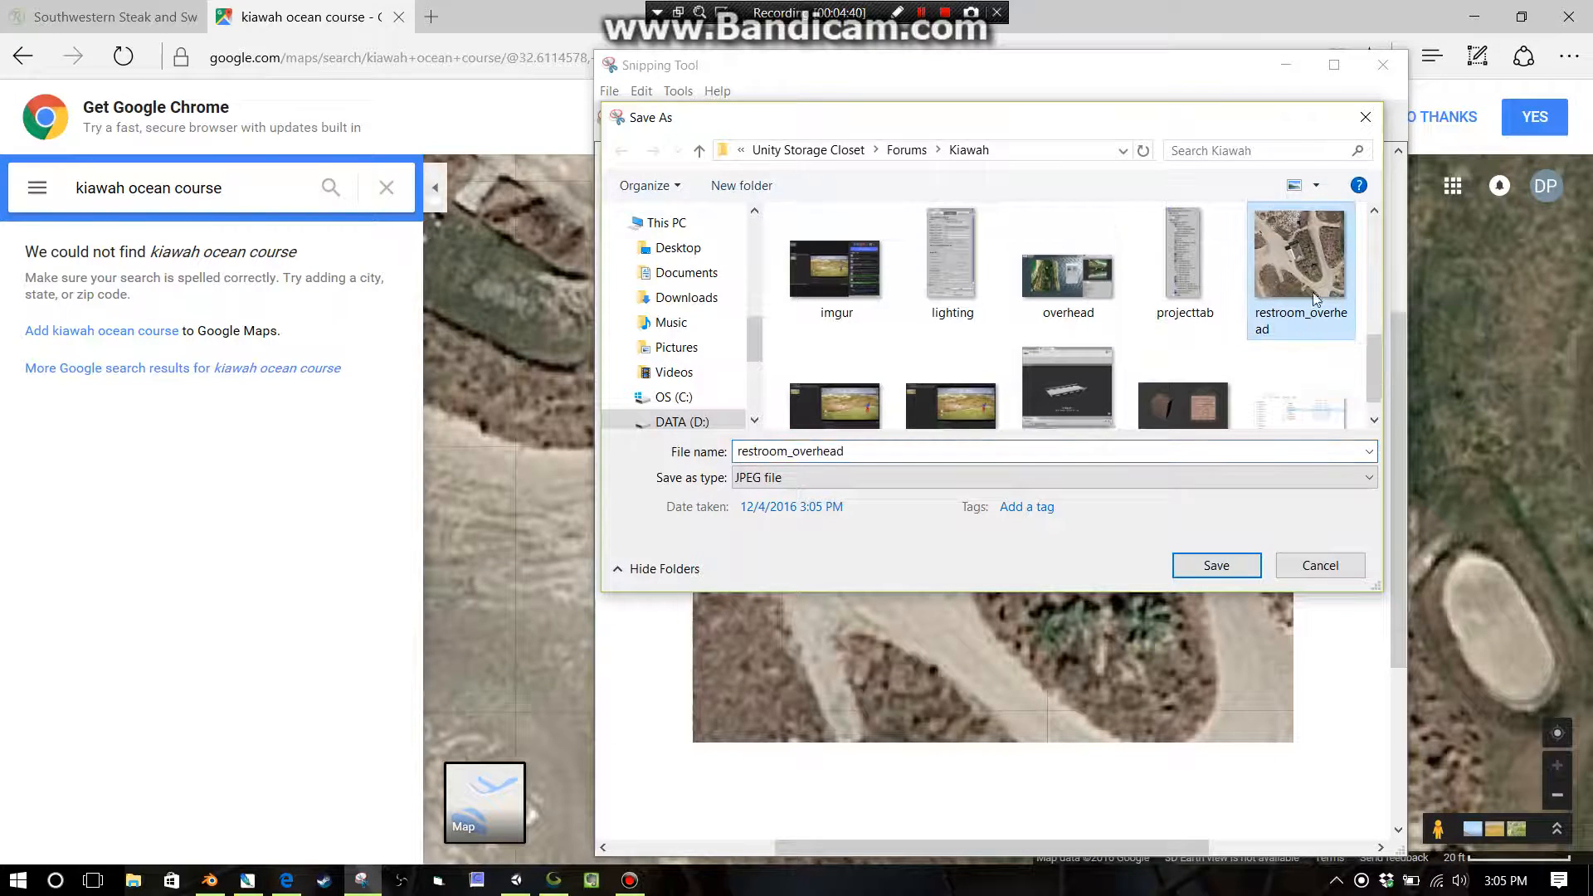
click(1313, 566)
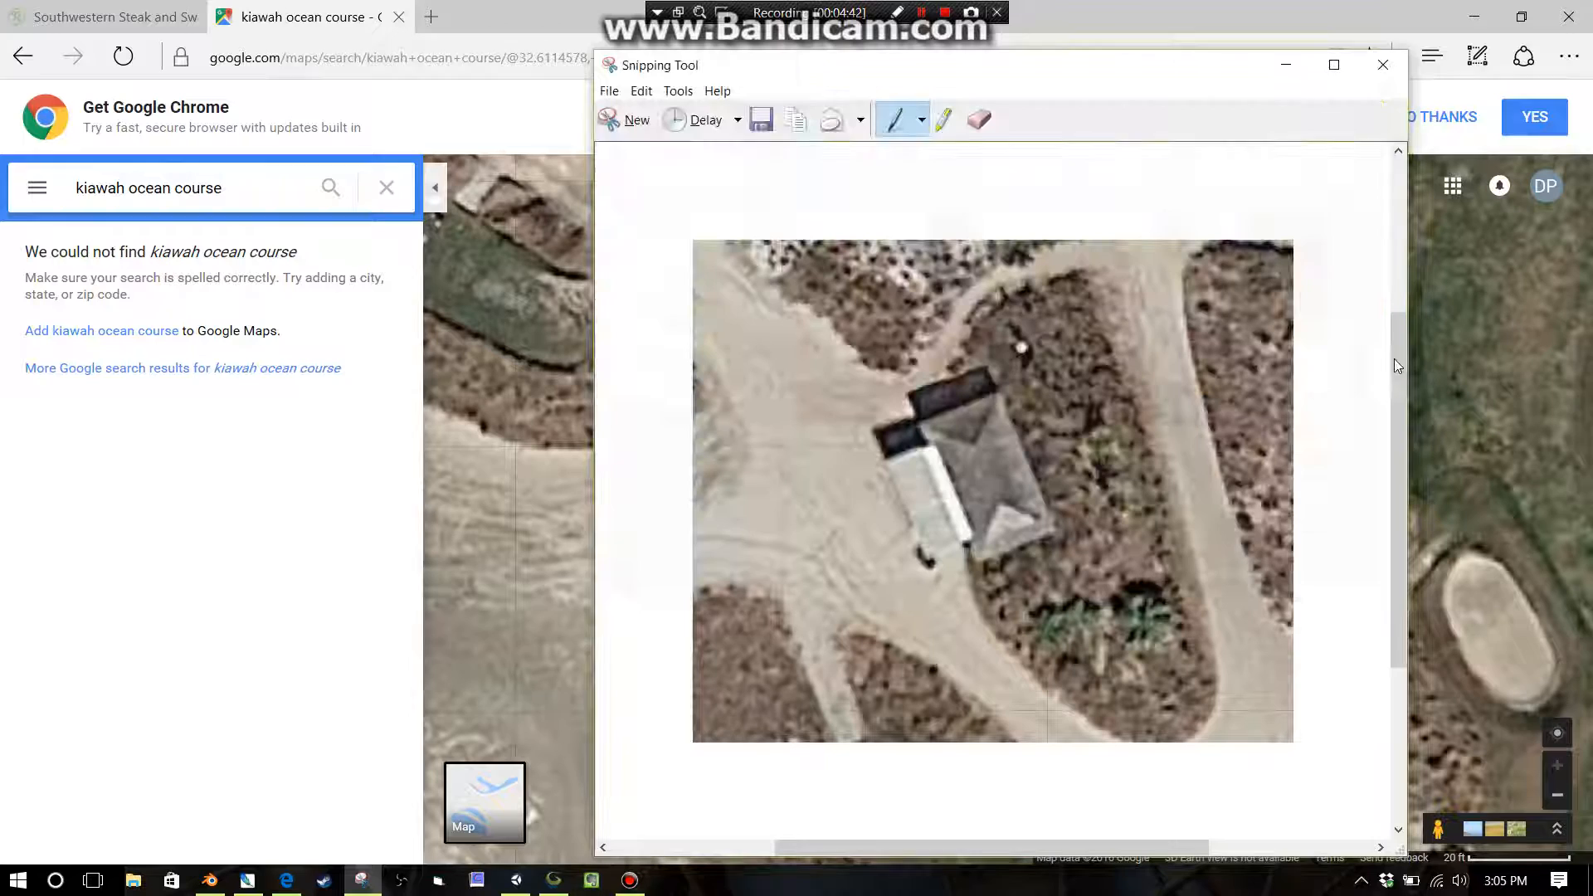
click(1382, 65)
click(1074, 487)
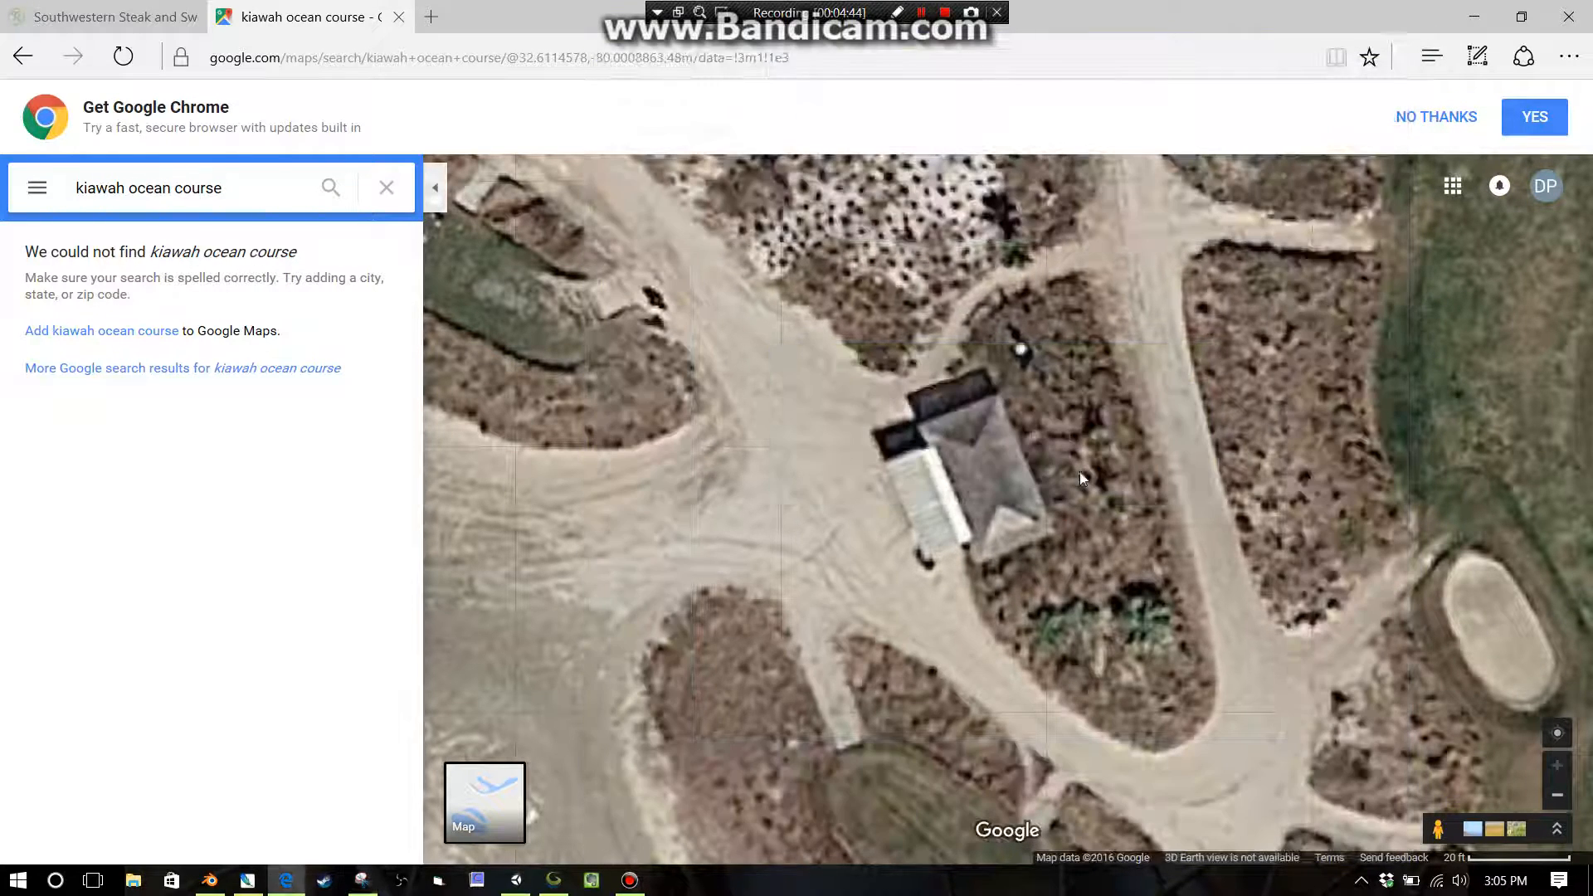
- Switch to Blender and widen the 3D viewport by narrowing the outliner and properties area
click(1475, 17)
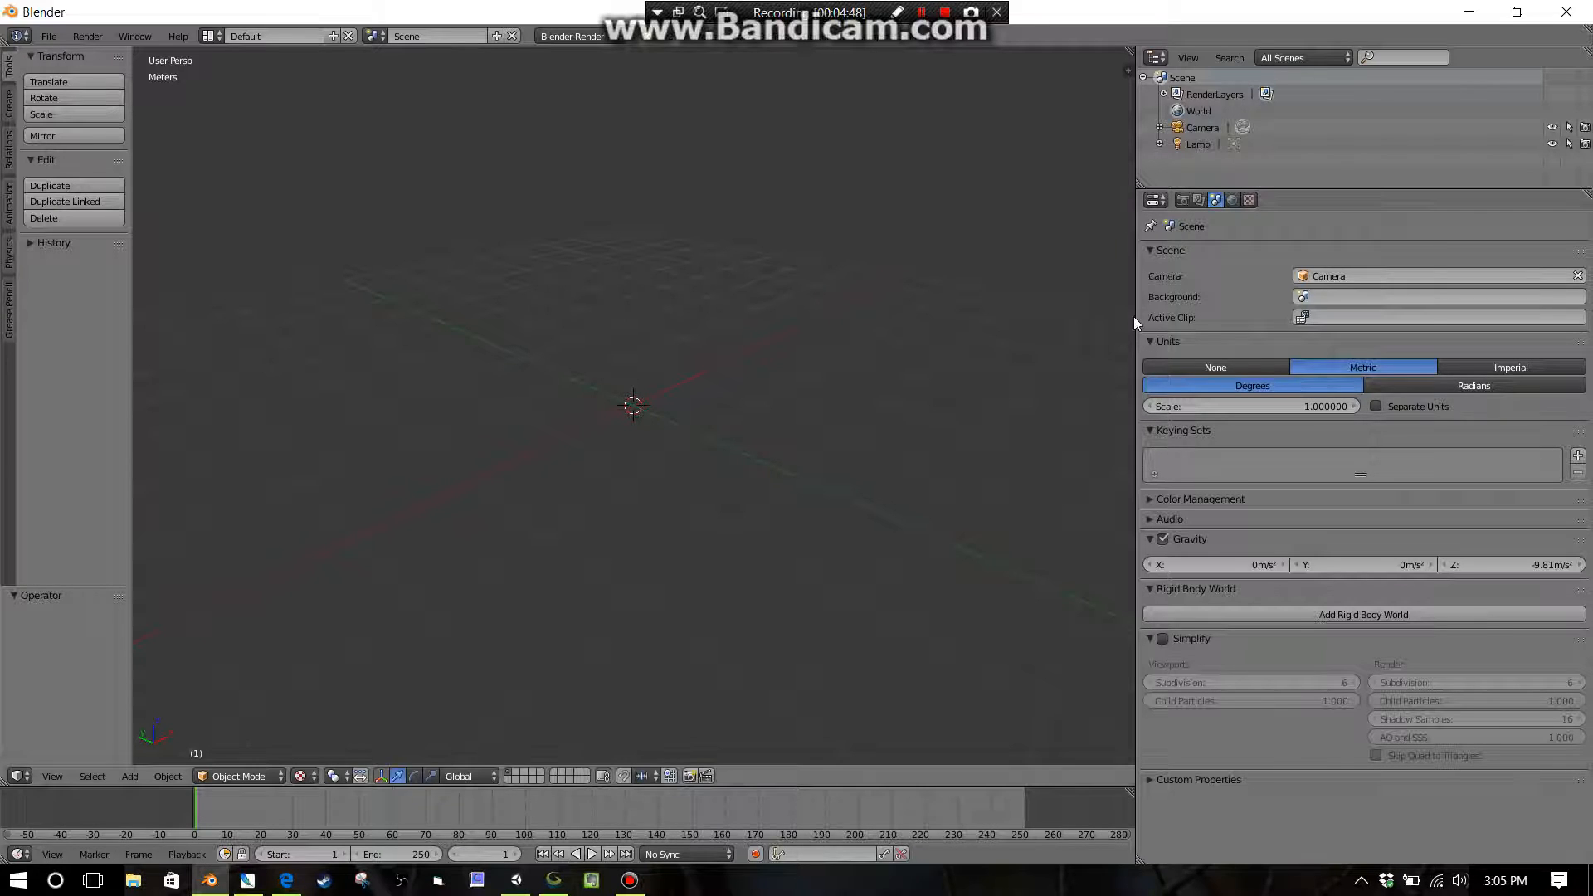
drag(1137, 324, 1432, 323)
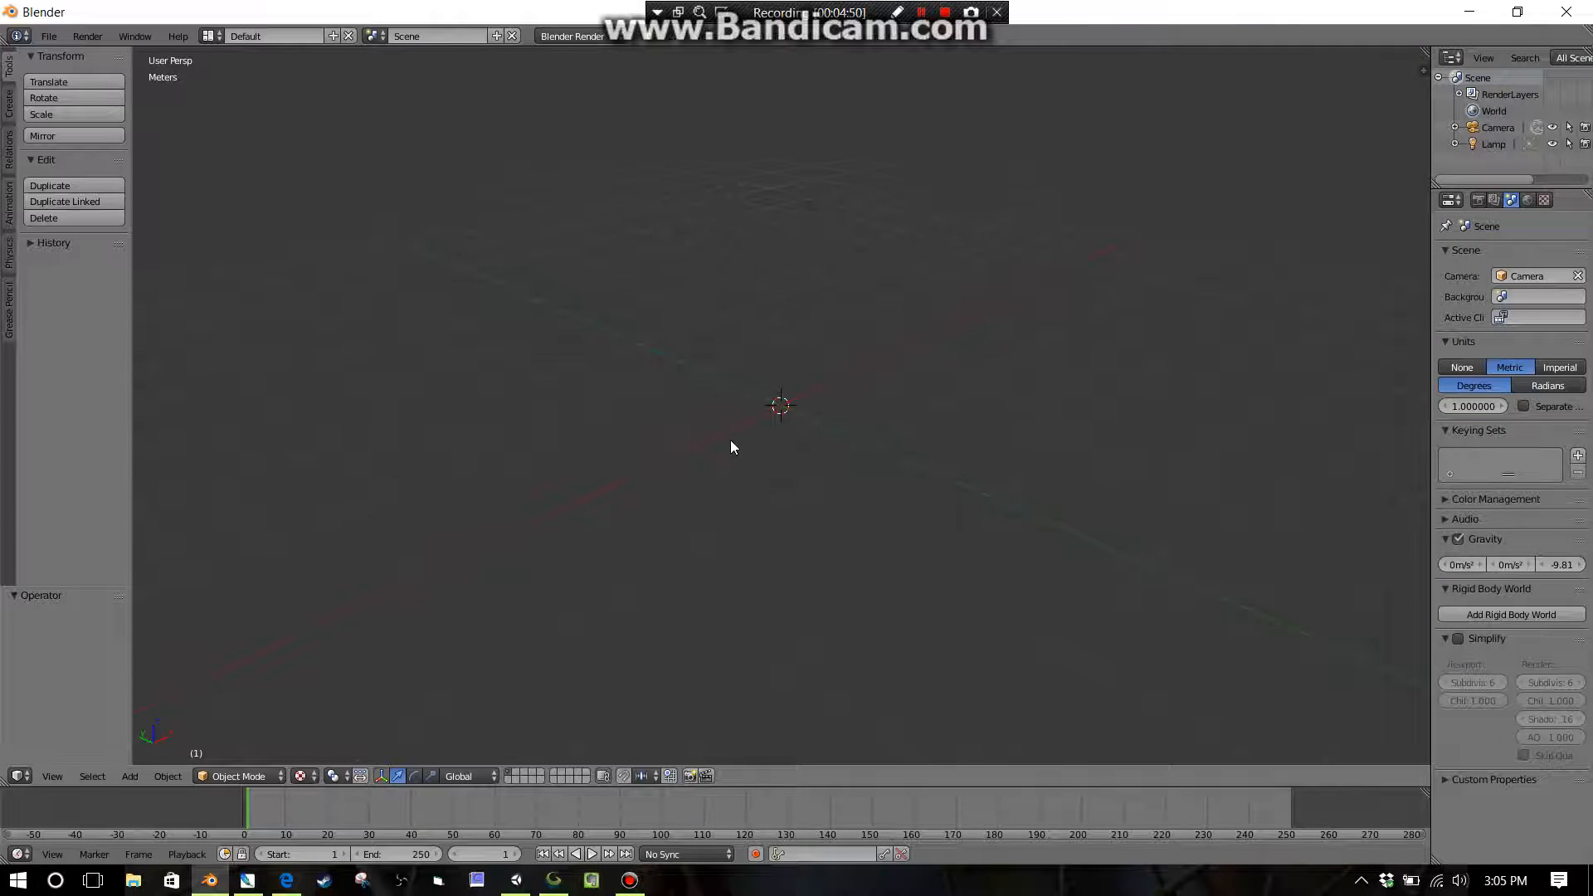
- Import restroom_overhead.JPG from the Kiawah folder as a textured plane using Images as Planes
key(shift+a)
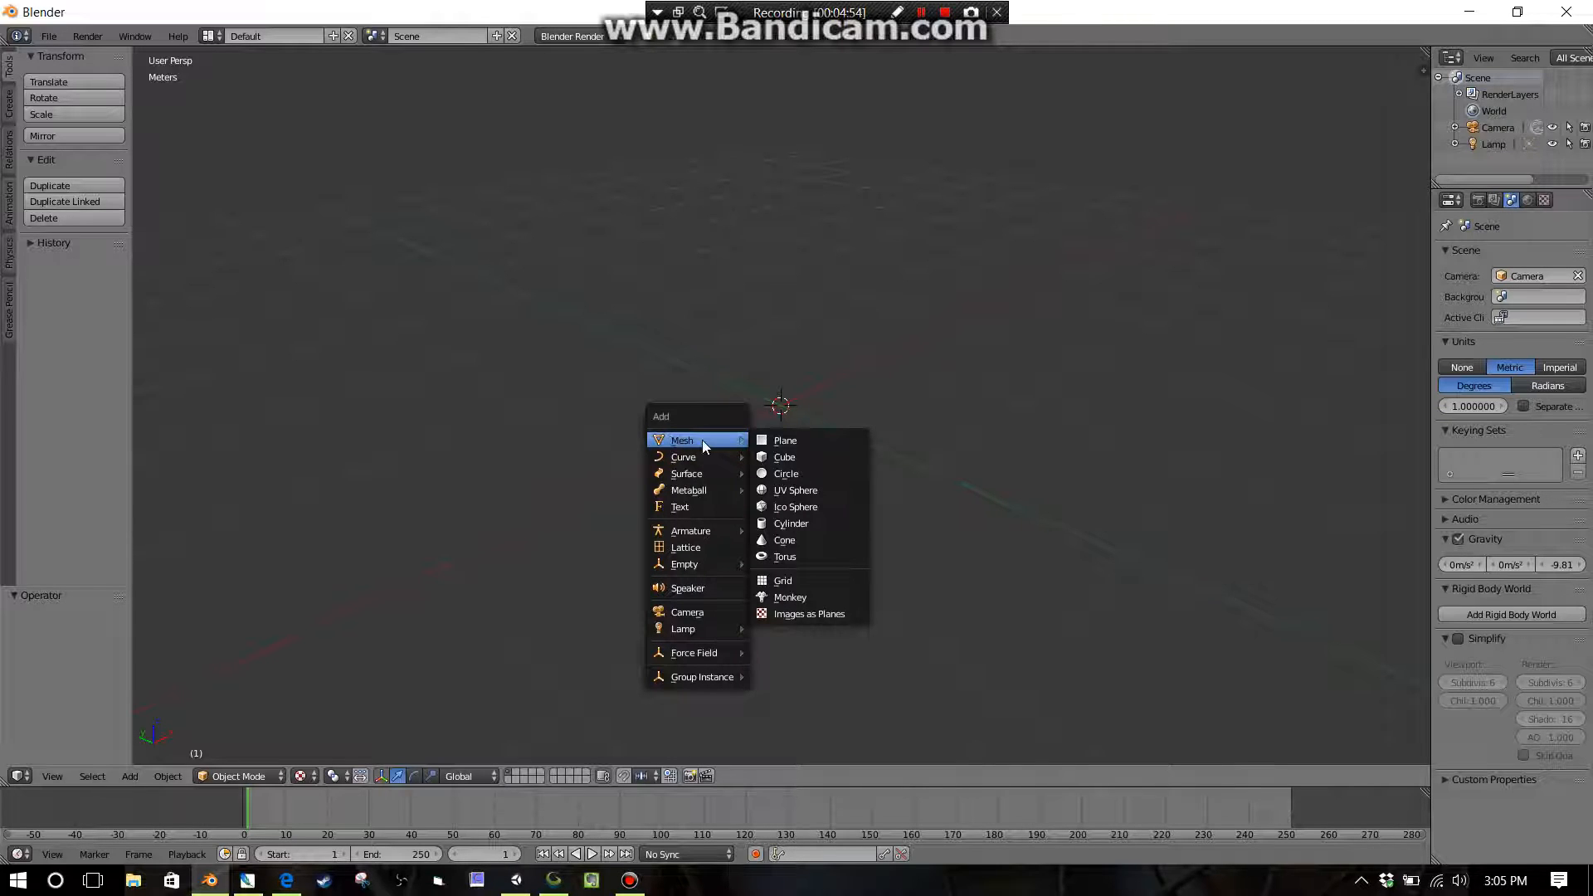
click(803, 616)
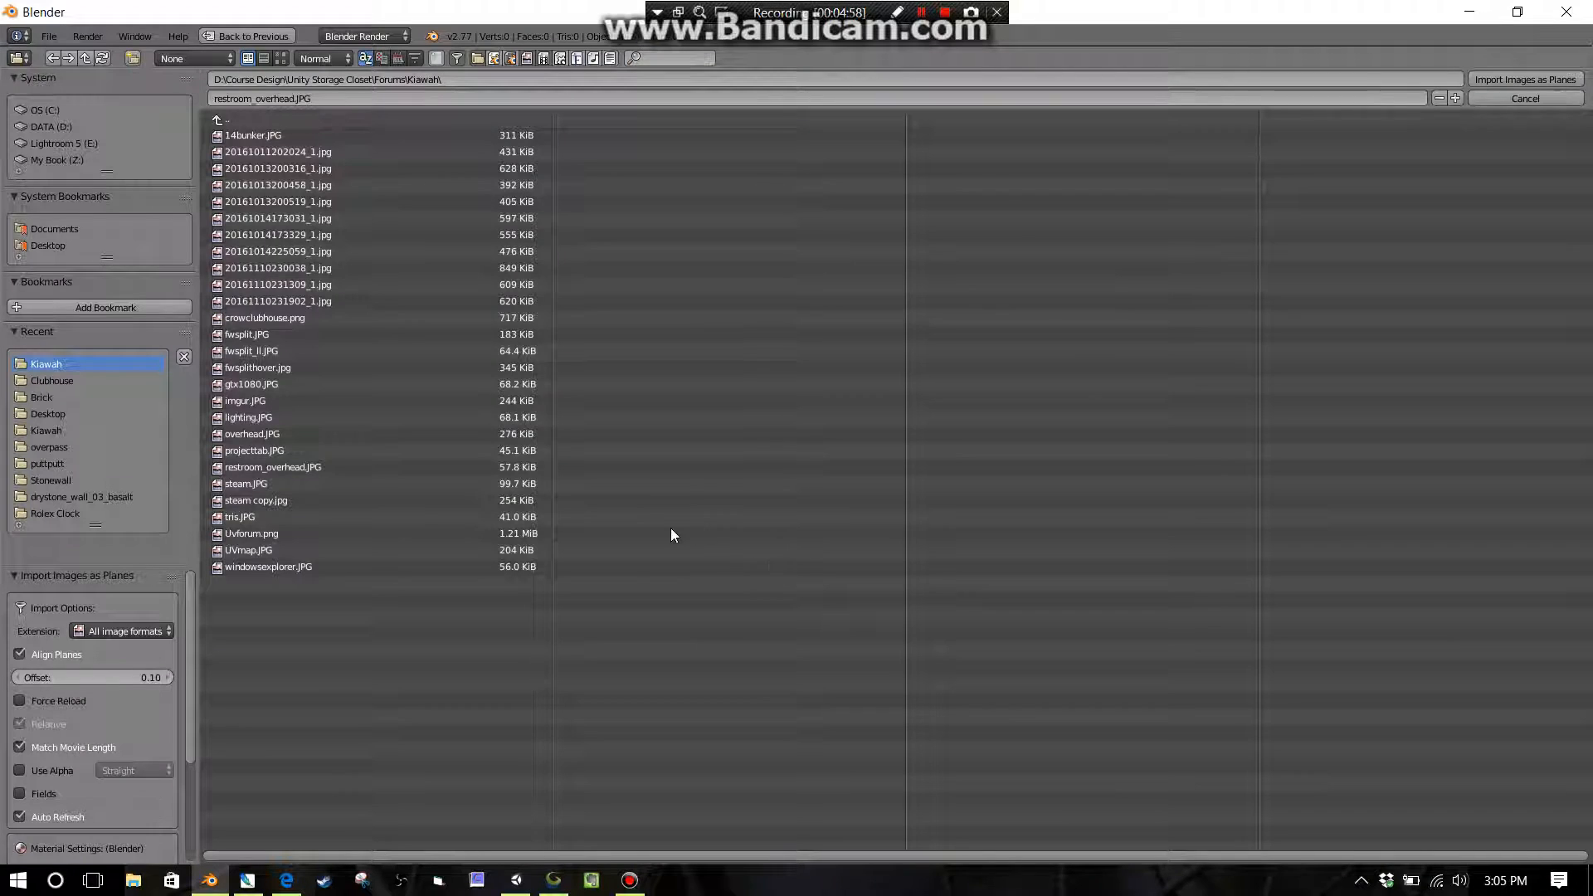
click(284, 469)
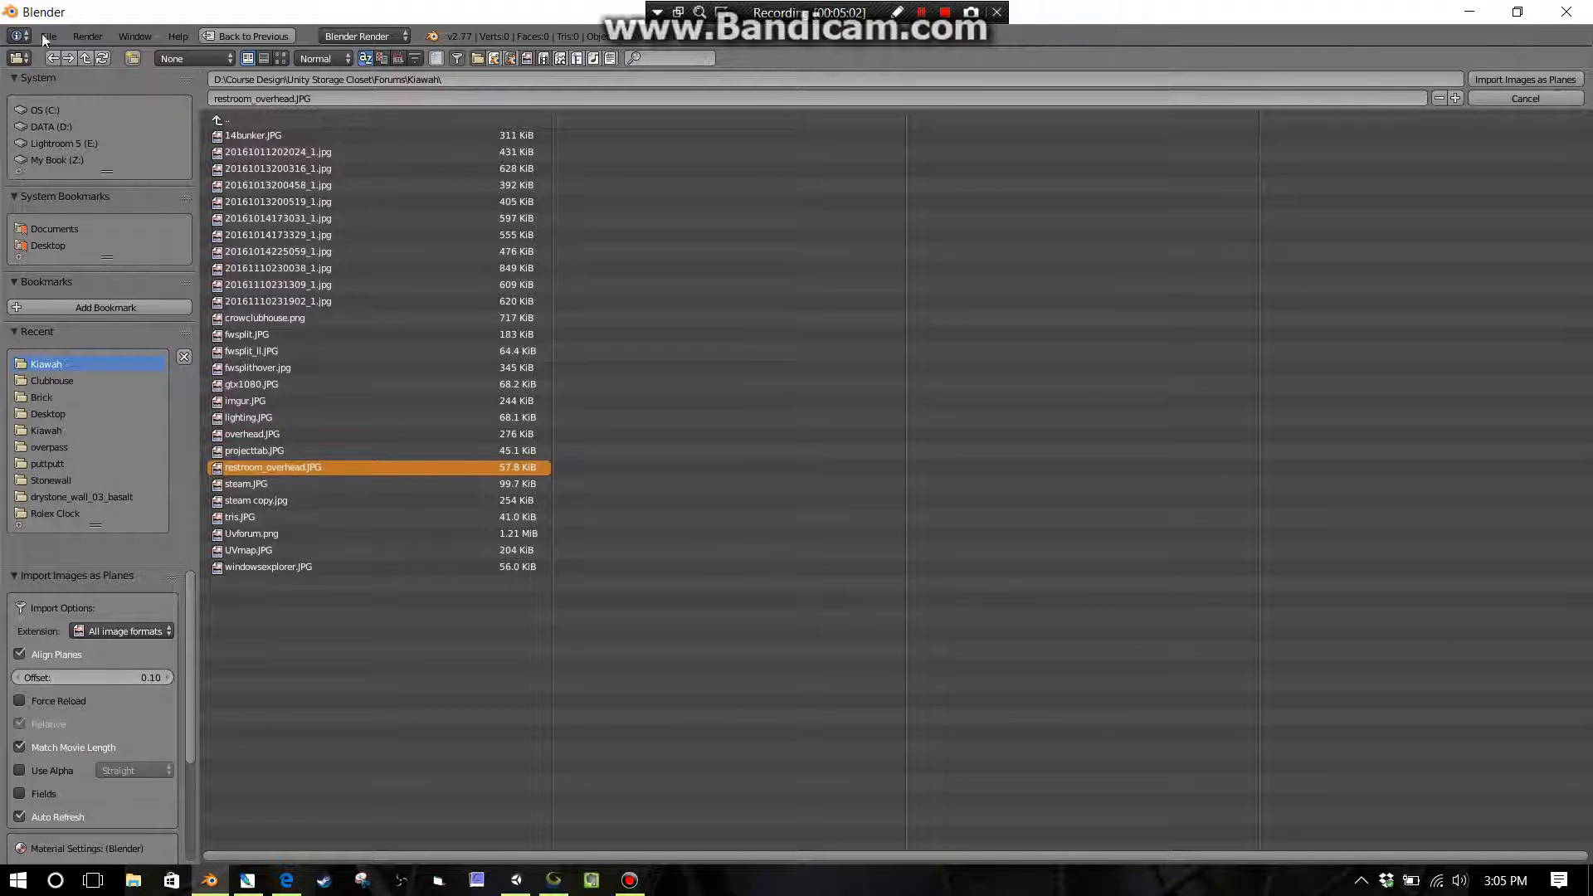
double_click(280, 465)
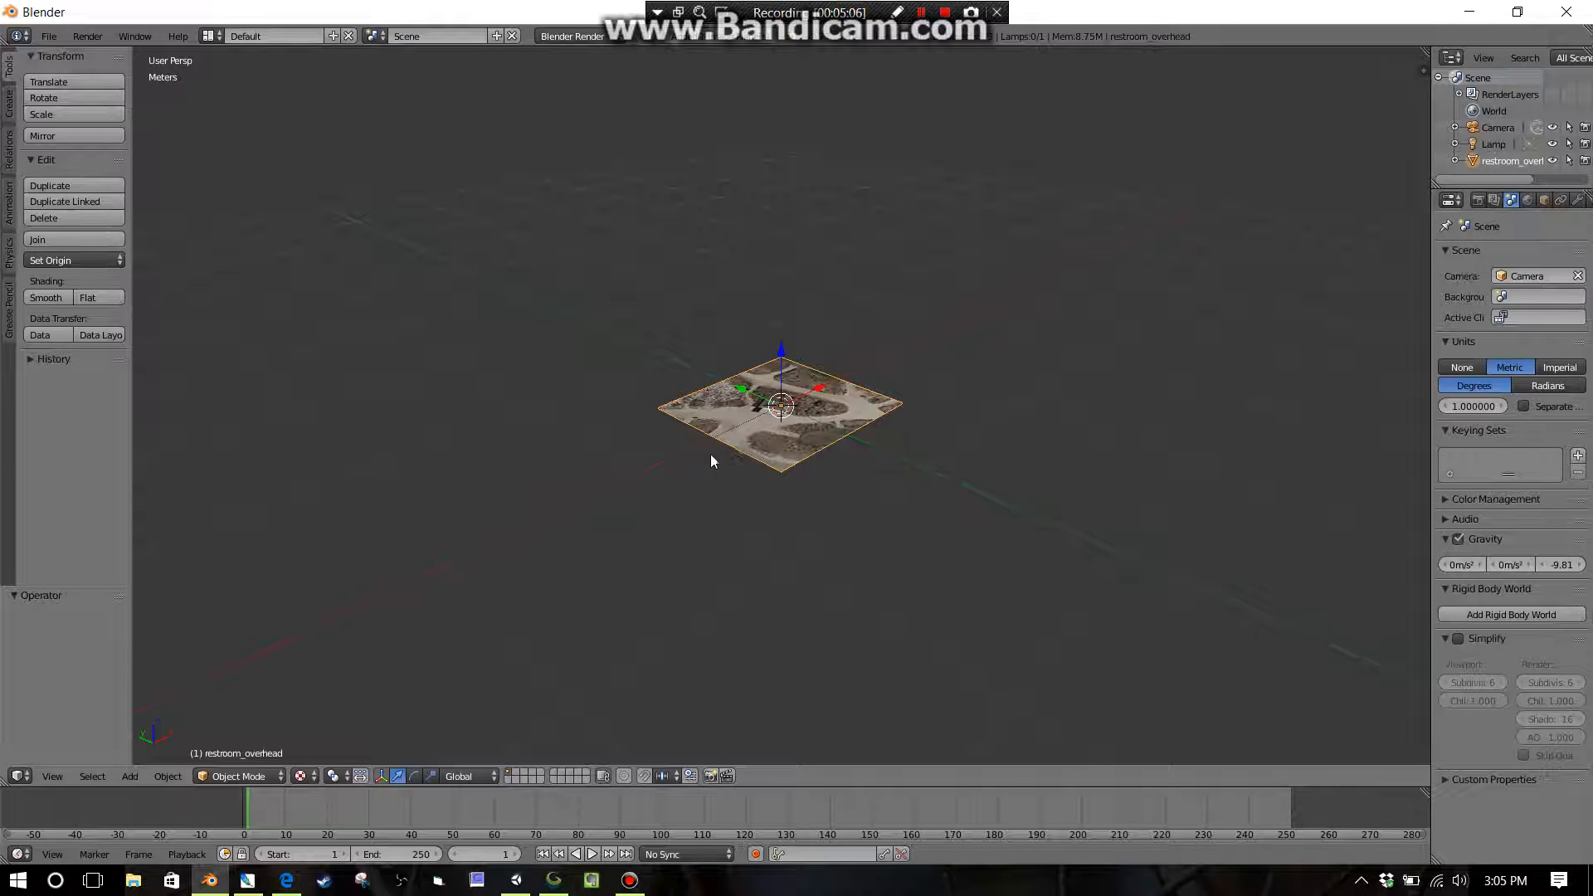
- Set the viewport shading to Solid and view the image plane without its texture
click(300, 775)
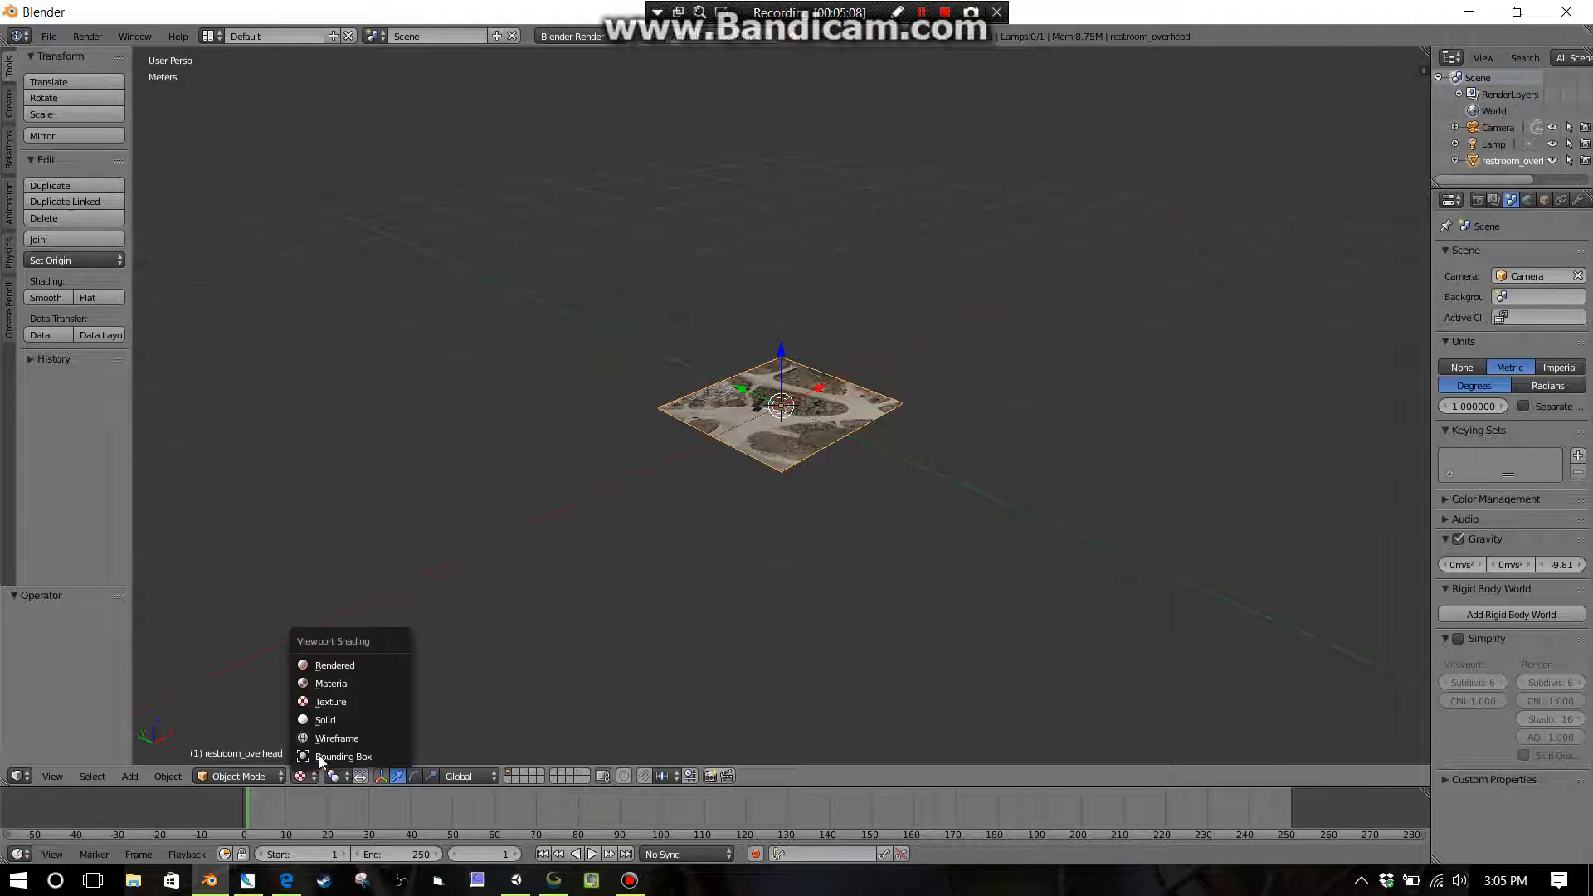
click(324, 720)
mouse_move(747, 461)
middle_down()
mouse_move(764, 491)
mouse_move(827, 516)
mouse_move(825, 477)
mouse_move(756, 390)
mouse_move(766, 489)
mouse_move(882, 523)
mouse_move(889, 554)
mouse_move(853, 467)
middle_up()
scroll(888, 518, up, 5)
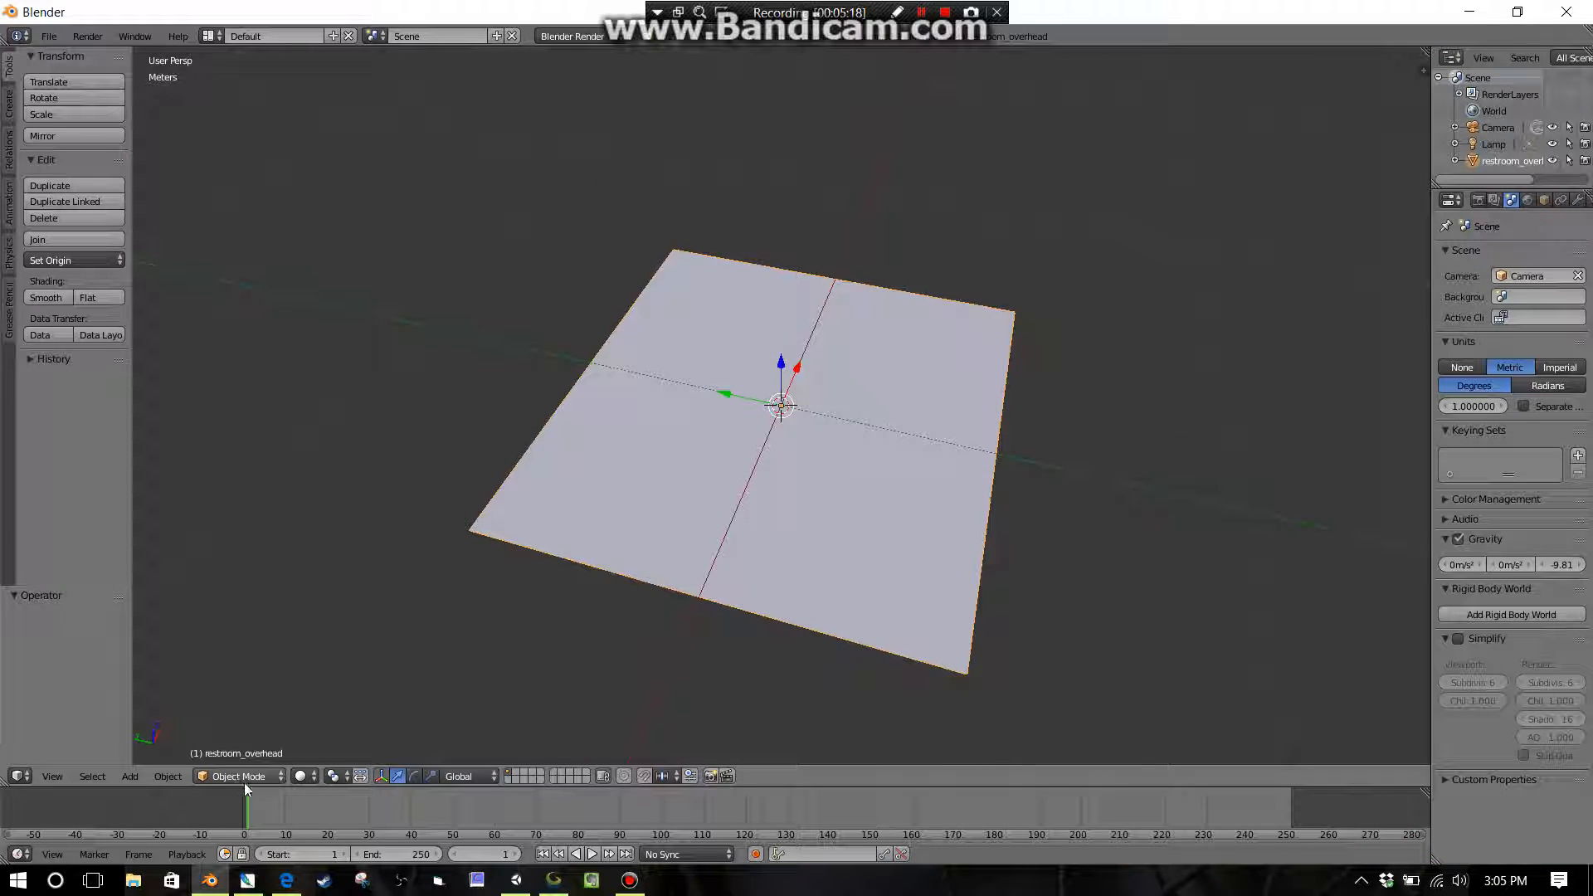
- Set the viewport shading to Texture to display the satellite image on the plane
click(302, 776)
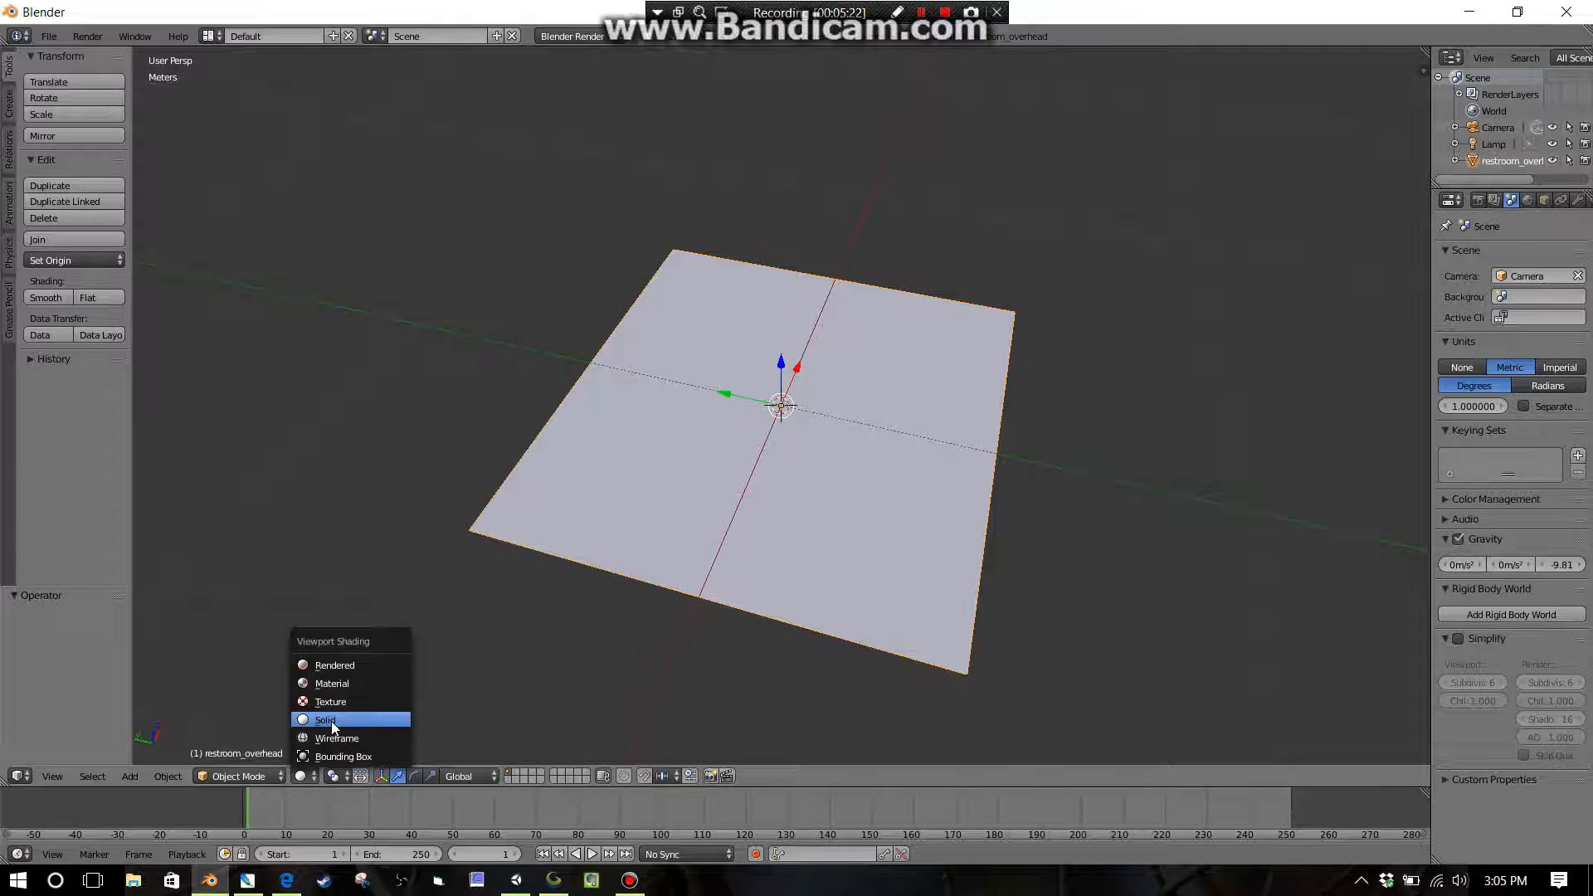
click(308, 778)
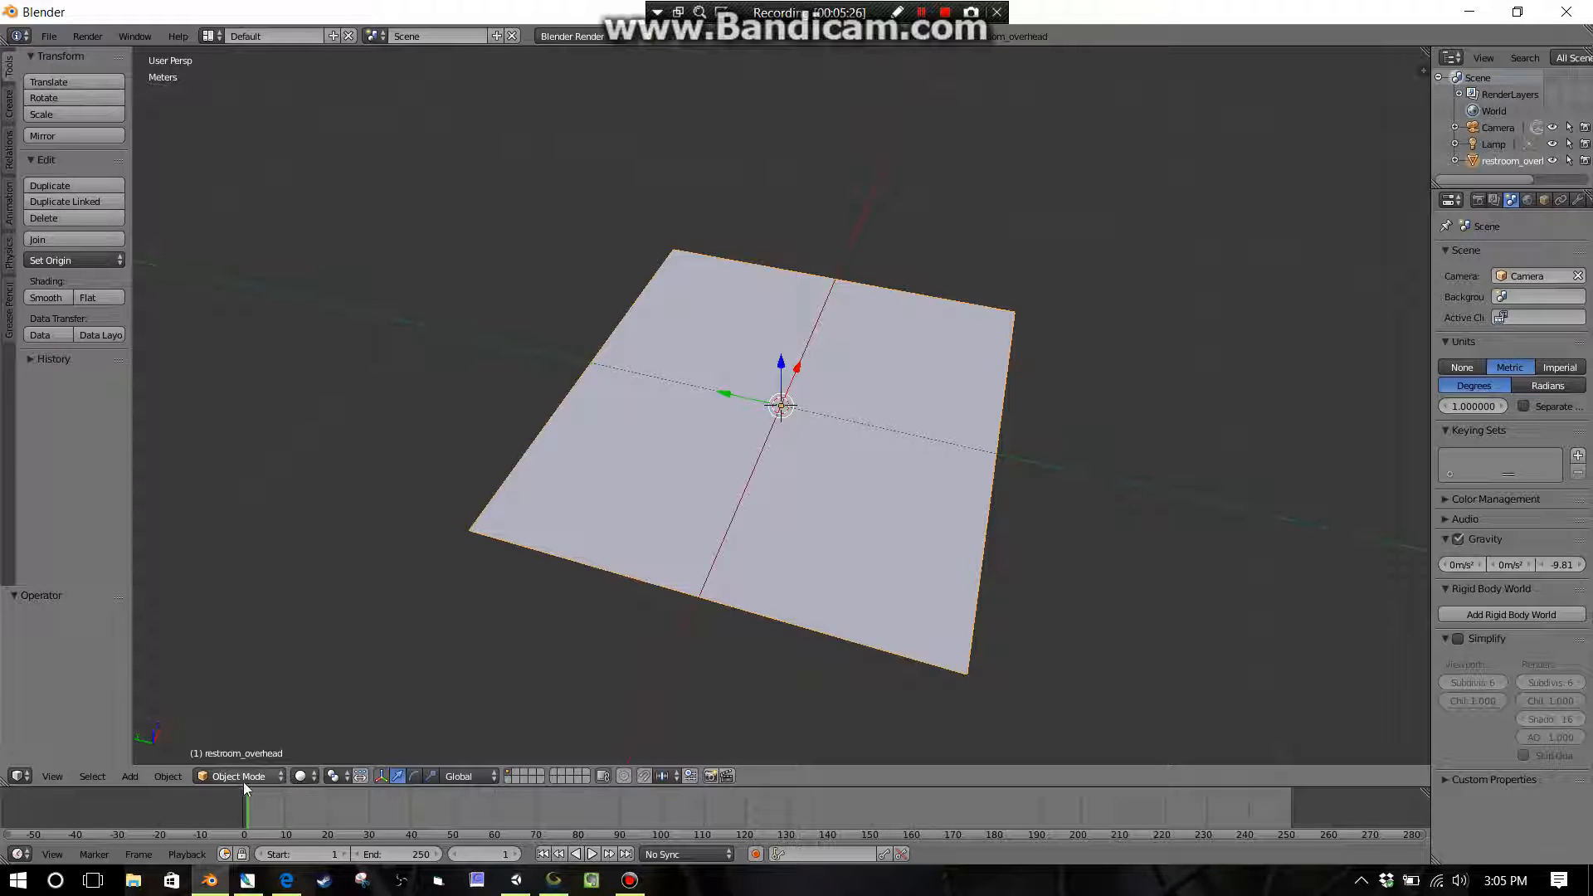
click(311, 777)
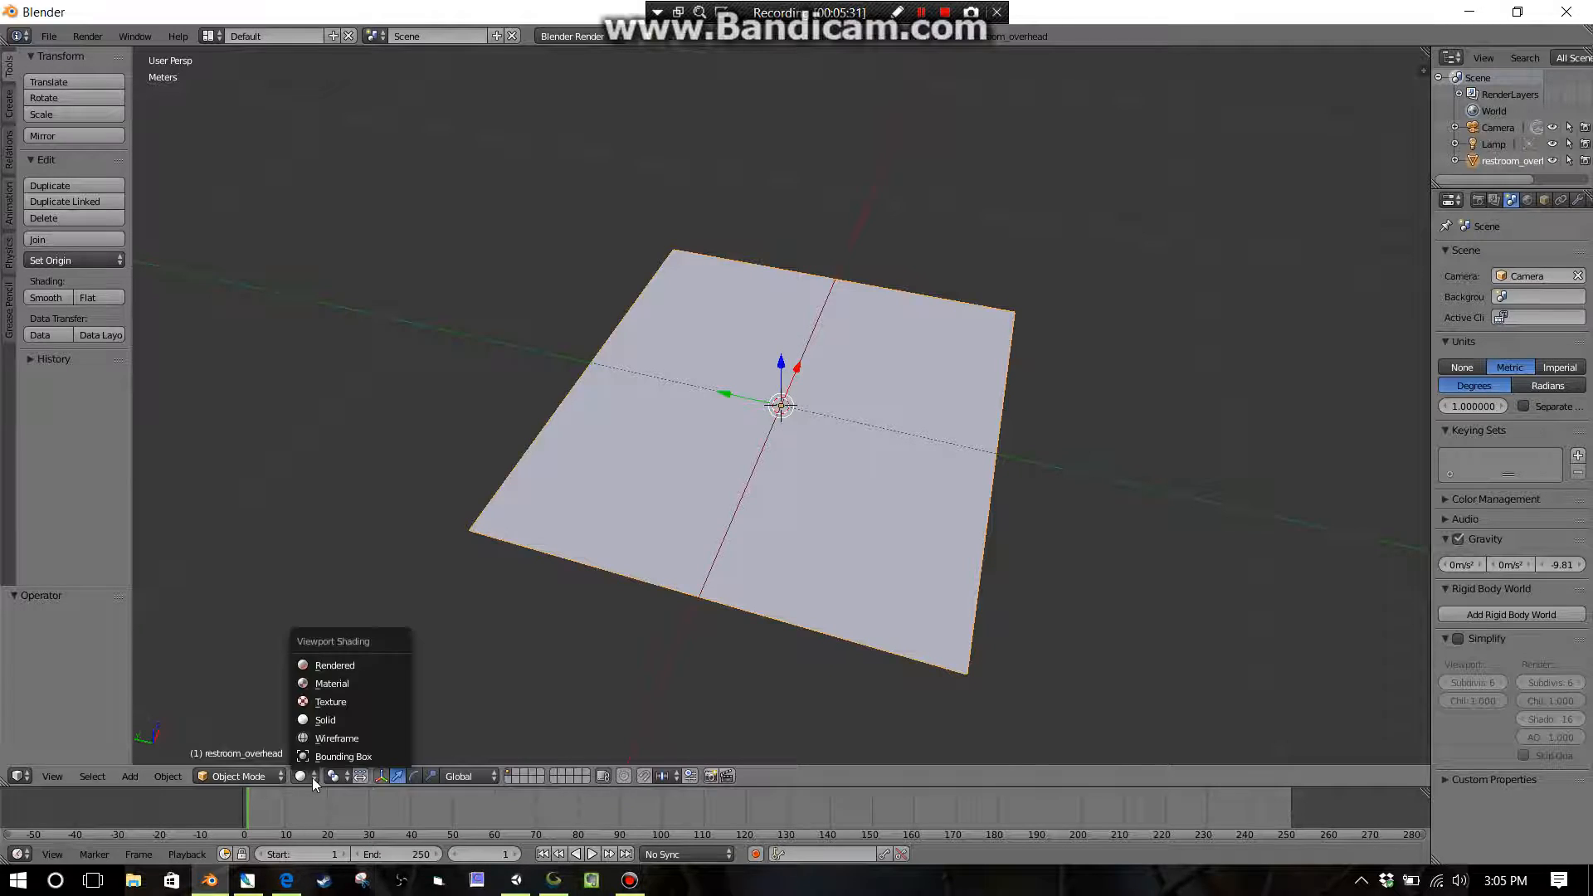
click(330, 702)
- Examine the building and paths on the textured image plane from overhead and from an oblique angle
middle_drag(606, 424, 695, 609)
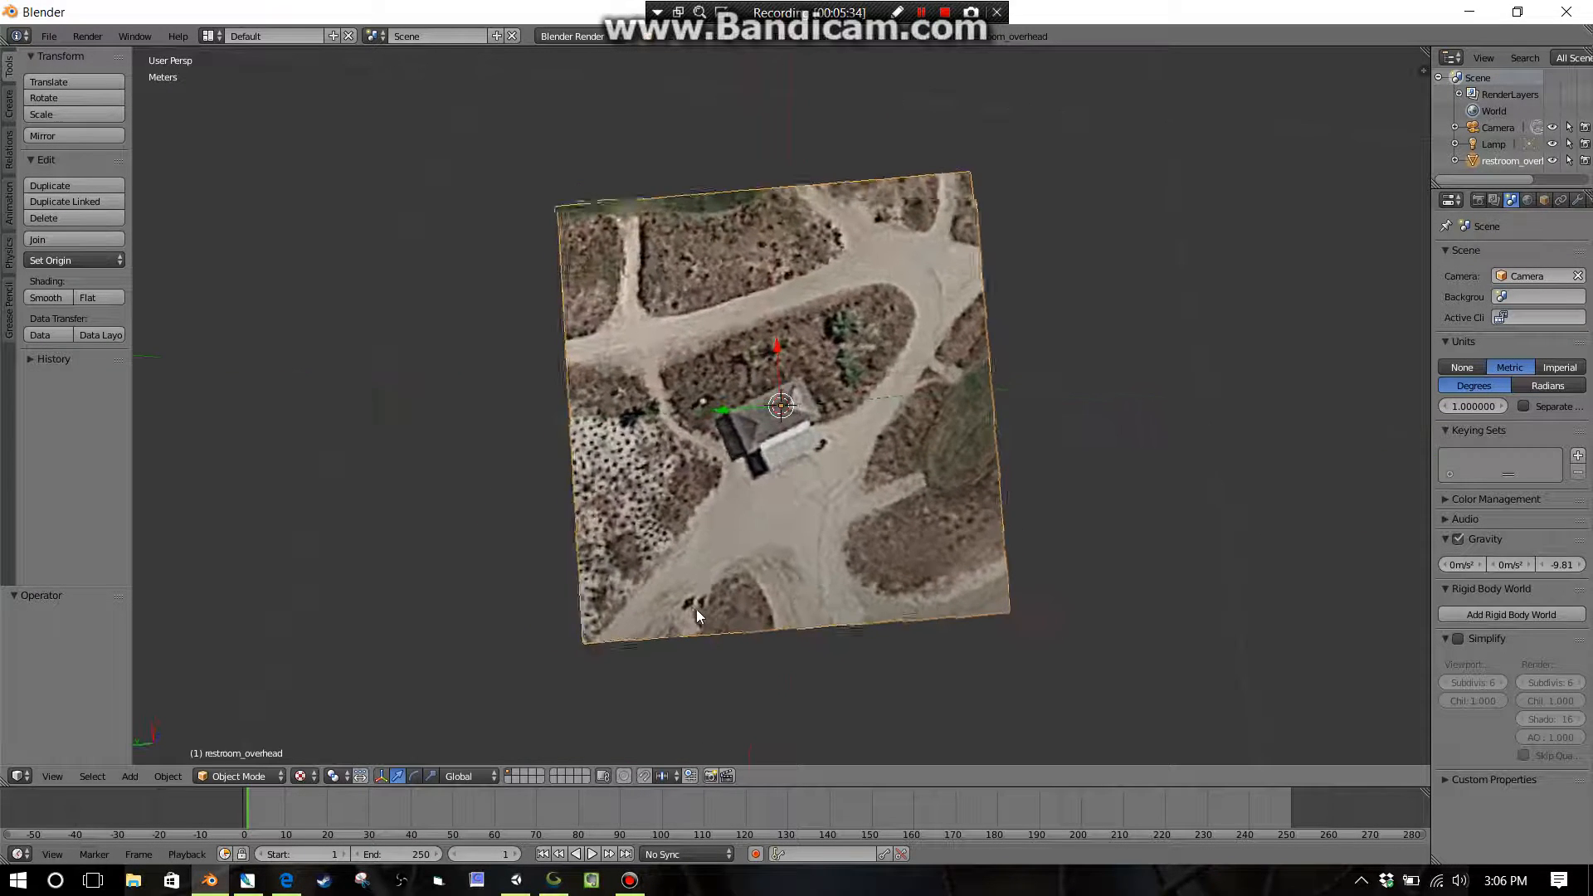
scroll(815, 494, up, 4)
scroll(816, 492, down, 3)
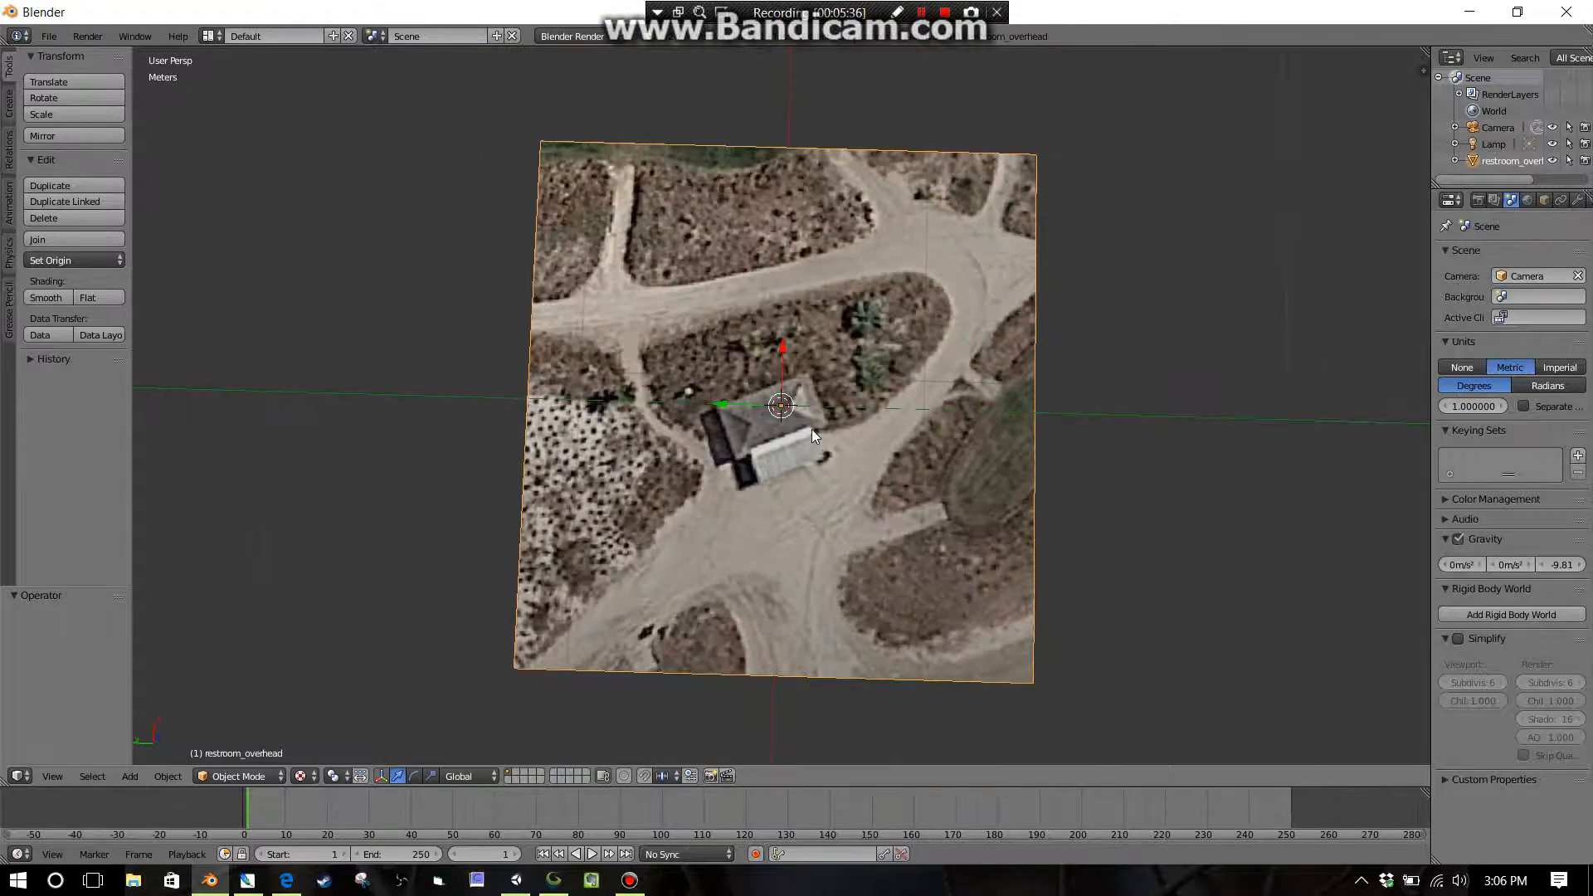
scroll(811, 464, down, 2)
scroll(813, 486, up, 3)
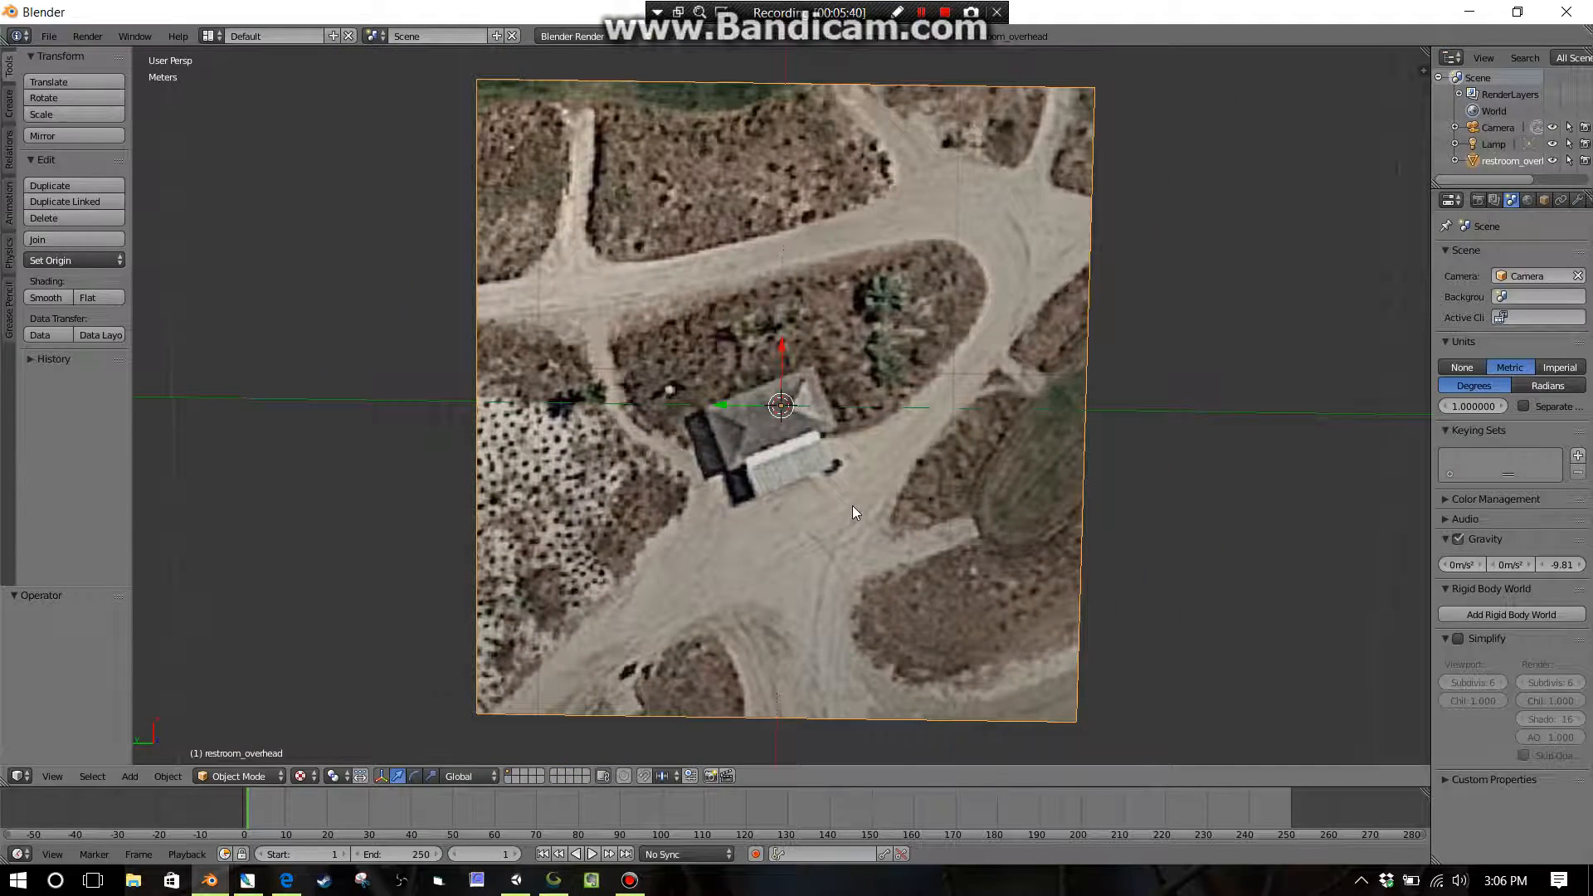
scroll(853, 502, up, 2)
scroll(853, 497, down, 3)
middle_drag(845, 486, 664, 471)
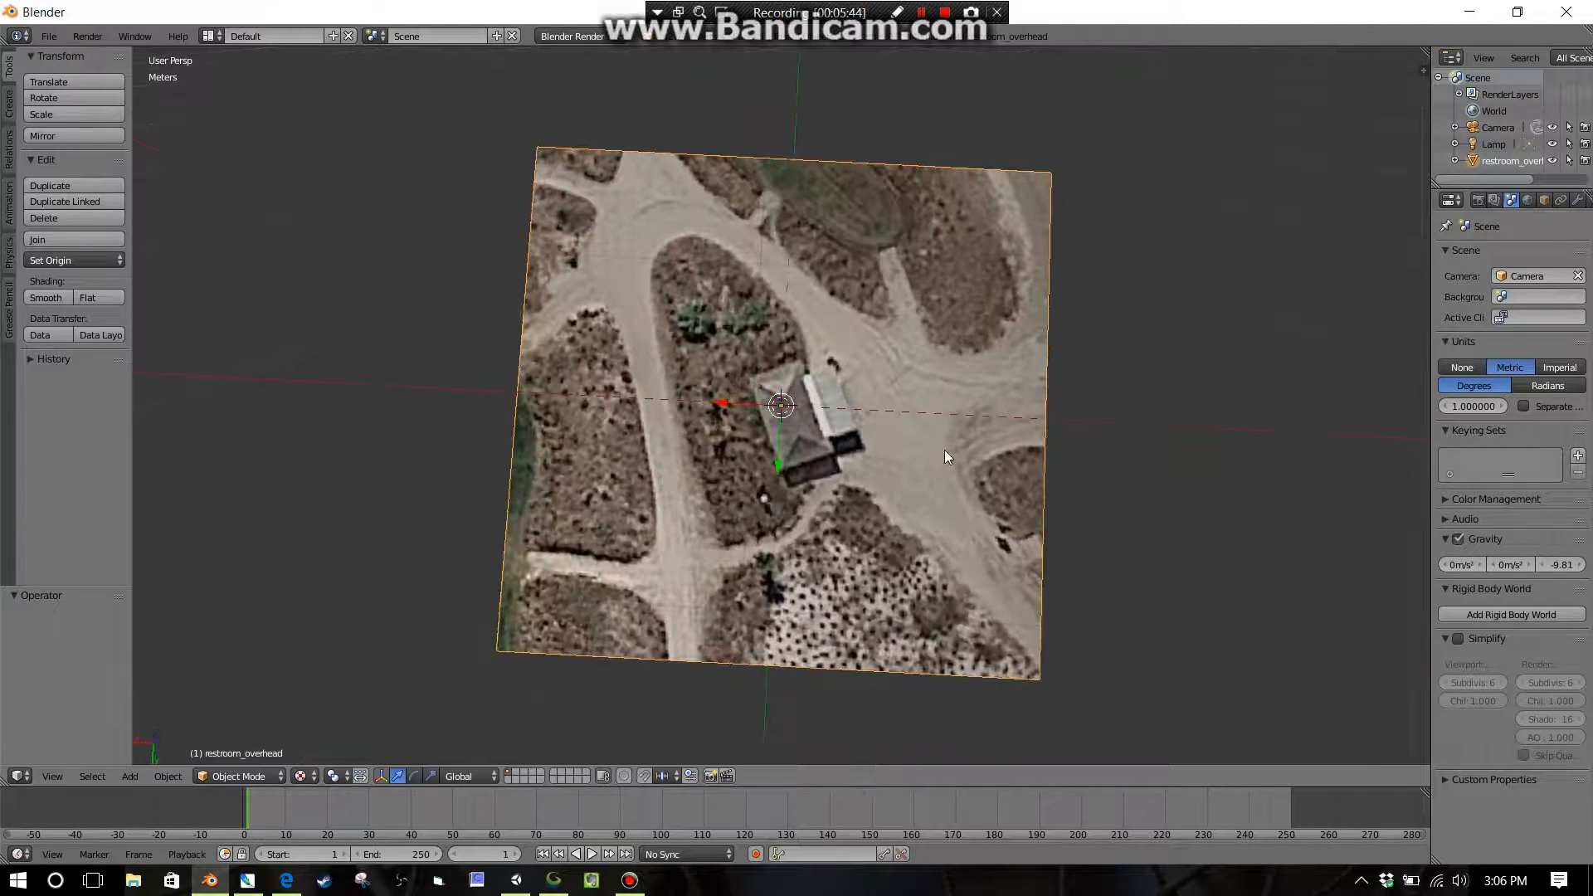
middle_drag(860, 460, 719, 404)
scroll(1022, 449, down, 4)
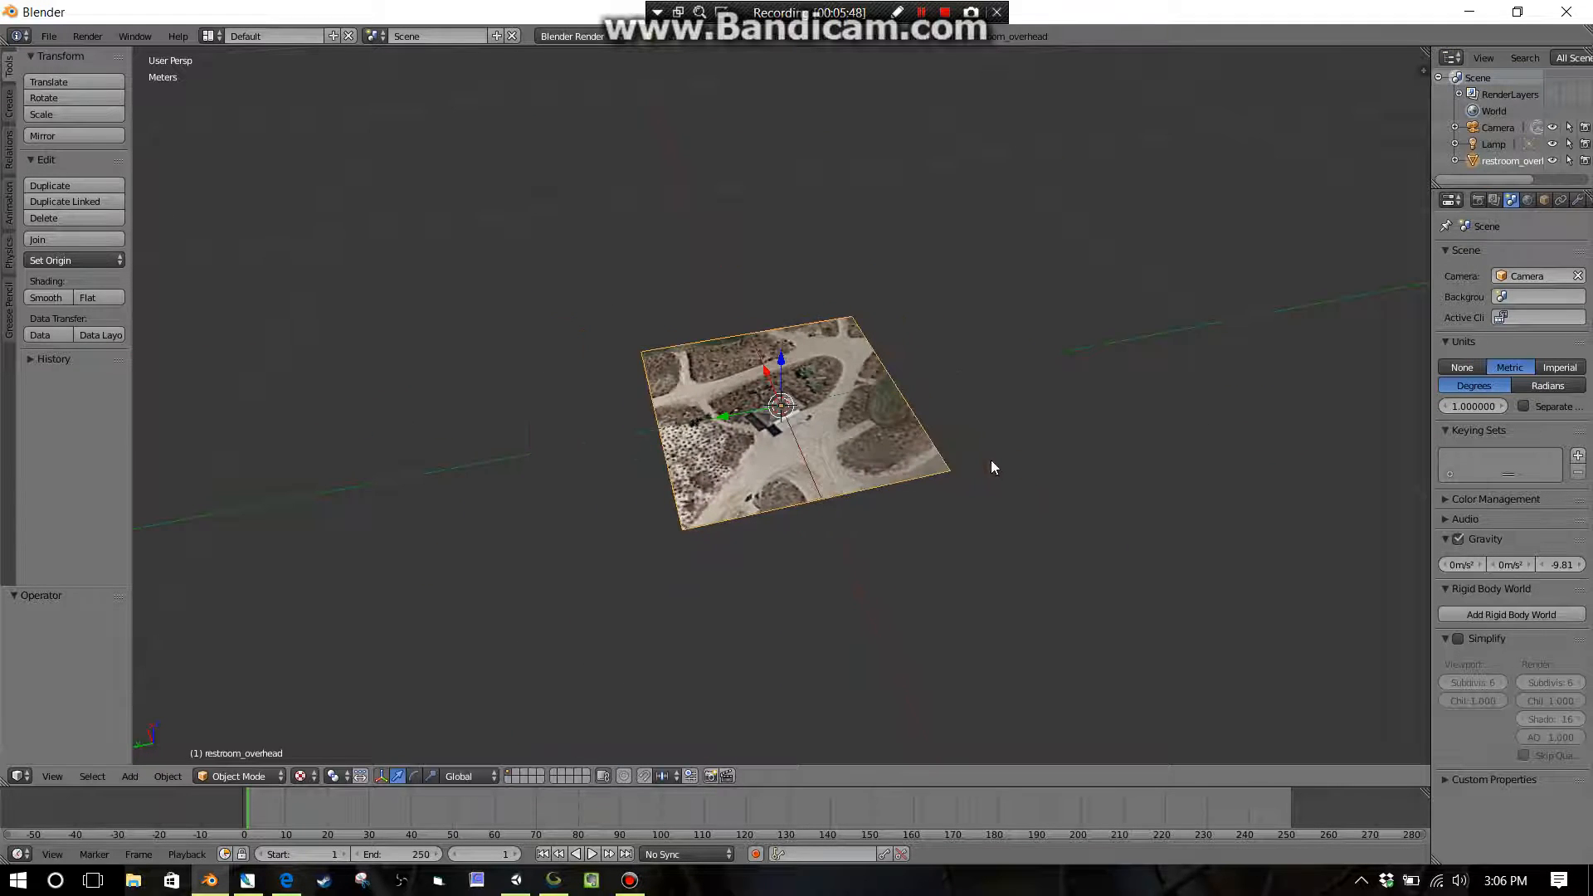
scroll(990, 459, up, 1)
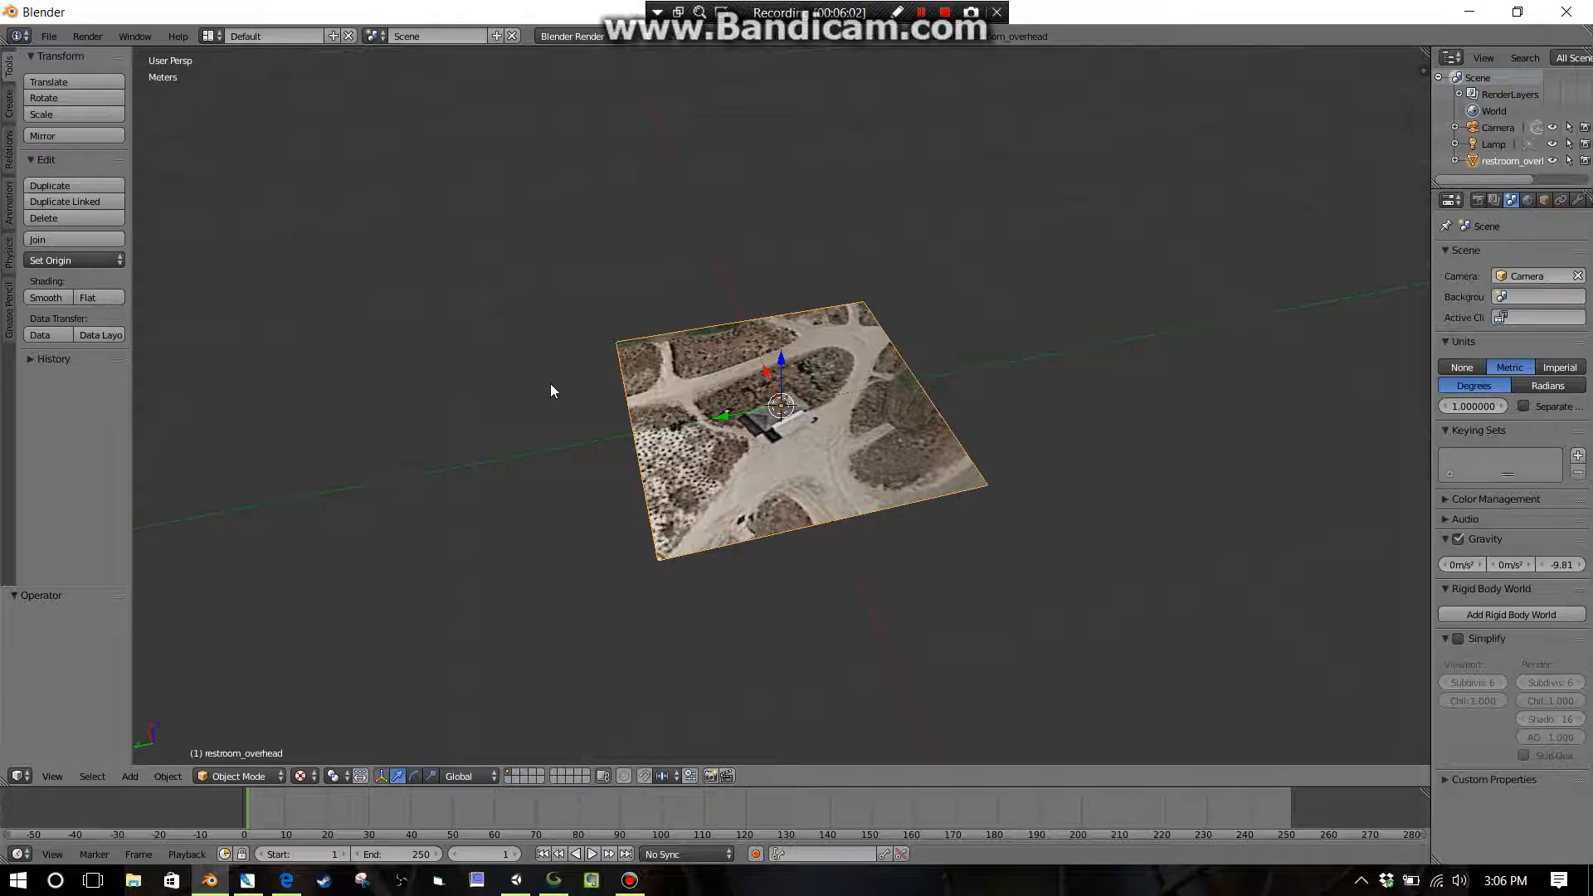
- Switch the 3D view to orthographic projection and look straight down on the image plane in Top view
key(KP_5)
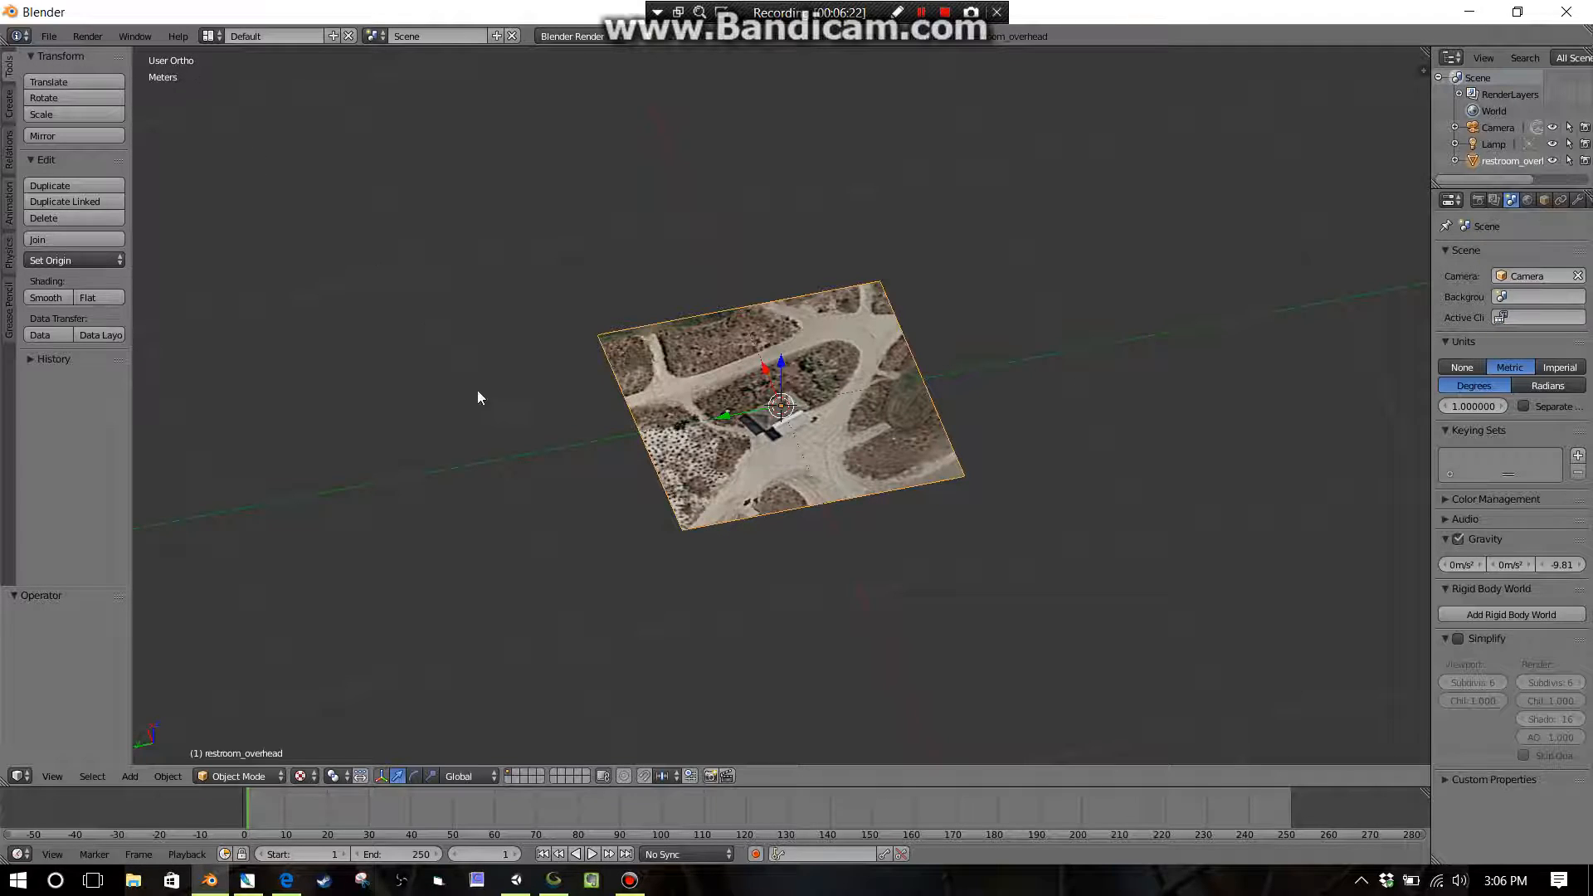
key(KP_7)
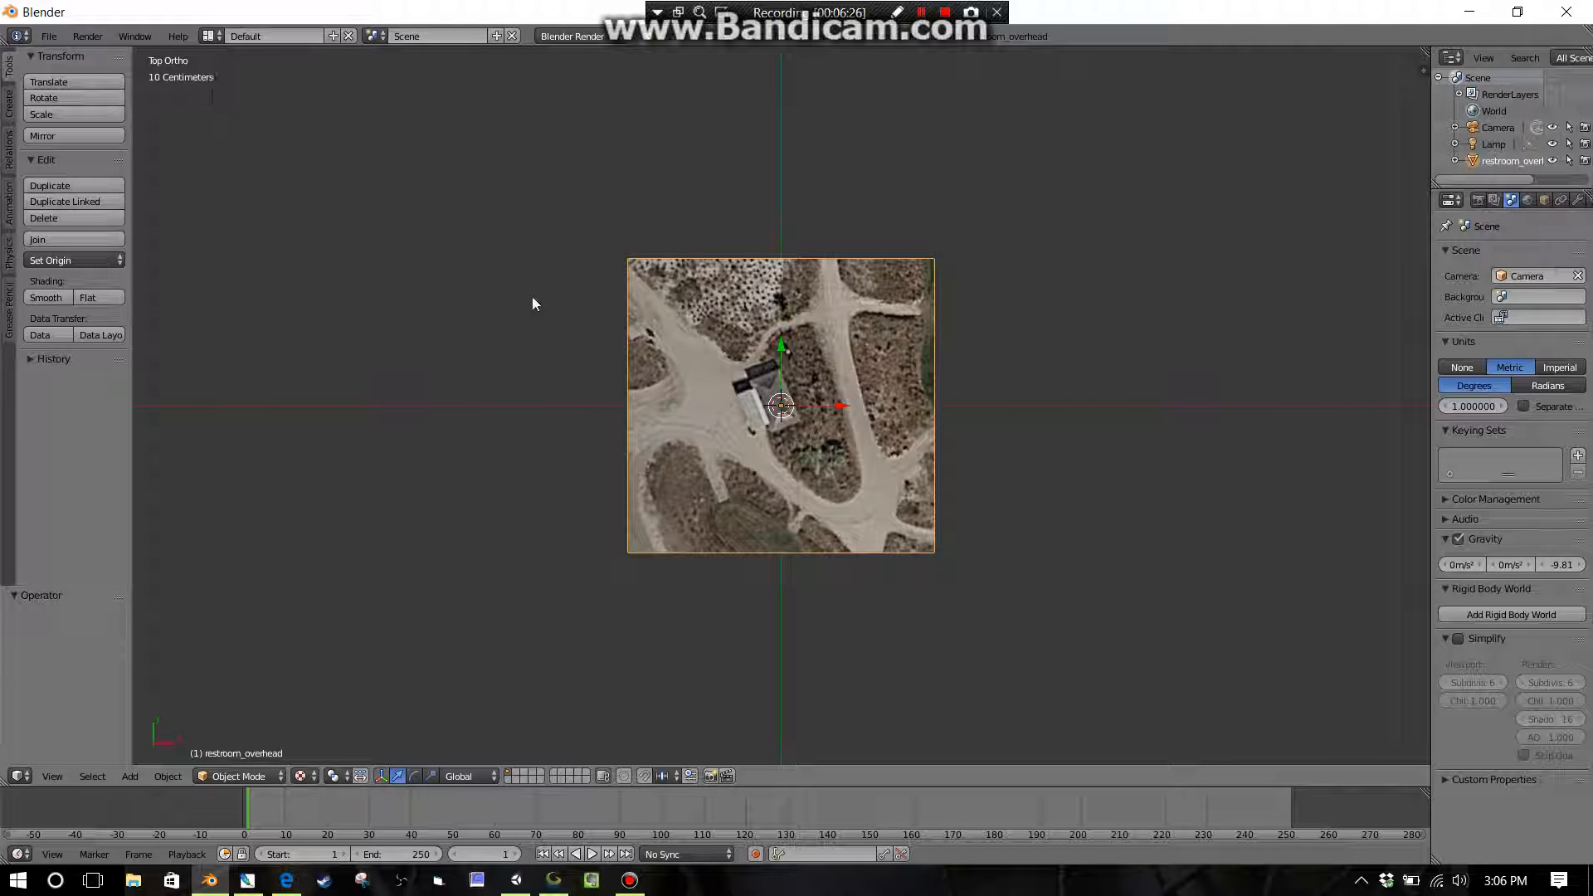
middle_drag(772, 406, 818, 341)
key(KP_7)
scroll(698, 373, up, 4)
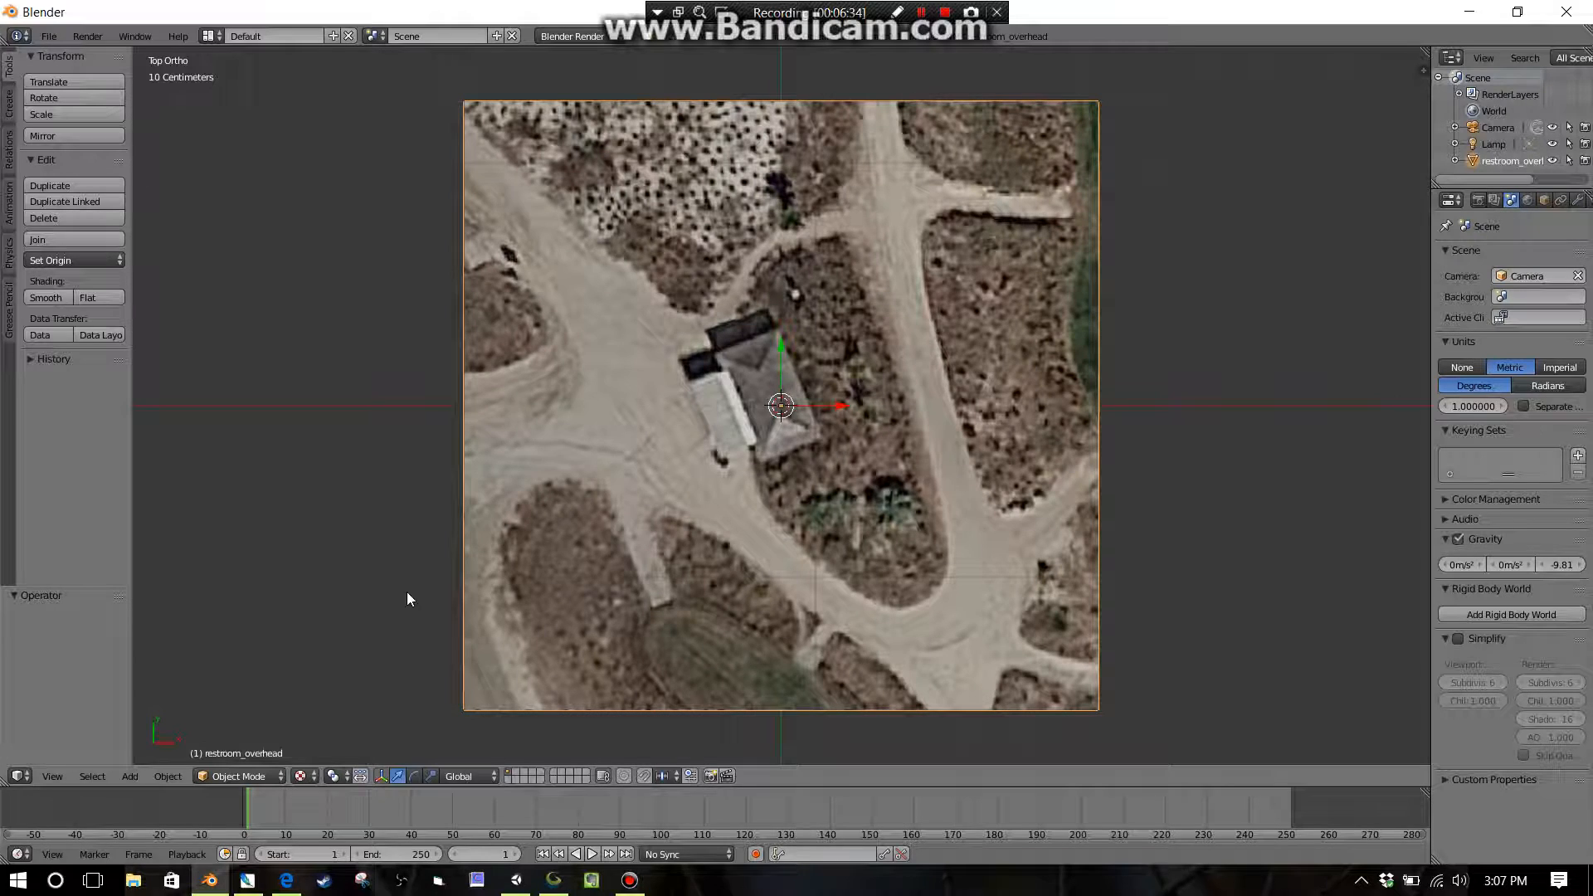
- Look at the image plane in Back view and from an oblique angle, and return to Top view
click(53, 854)
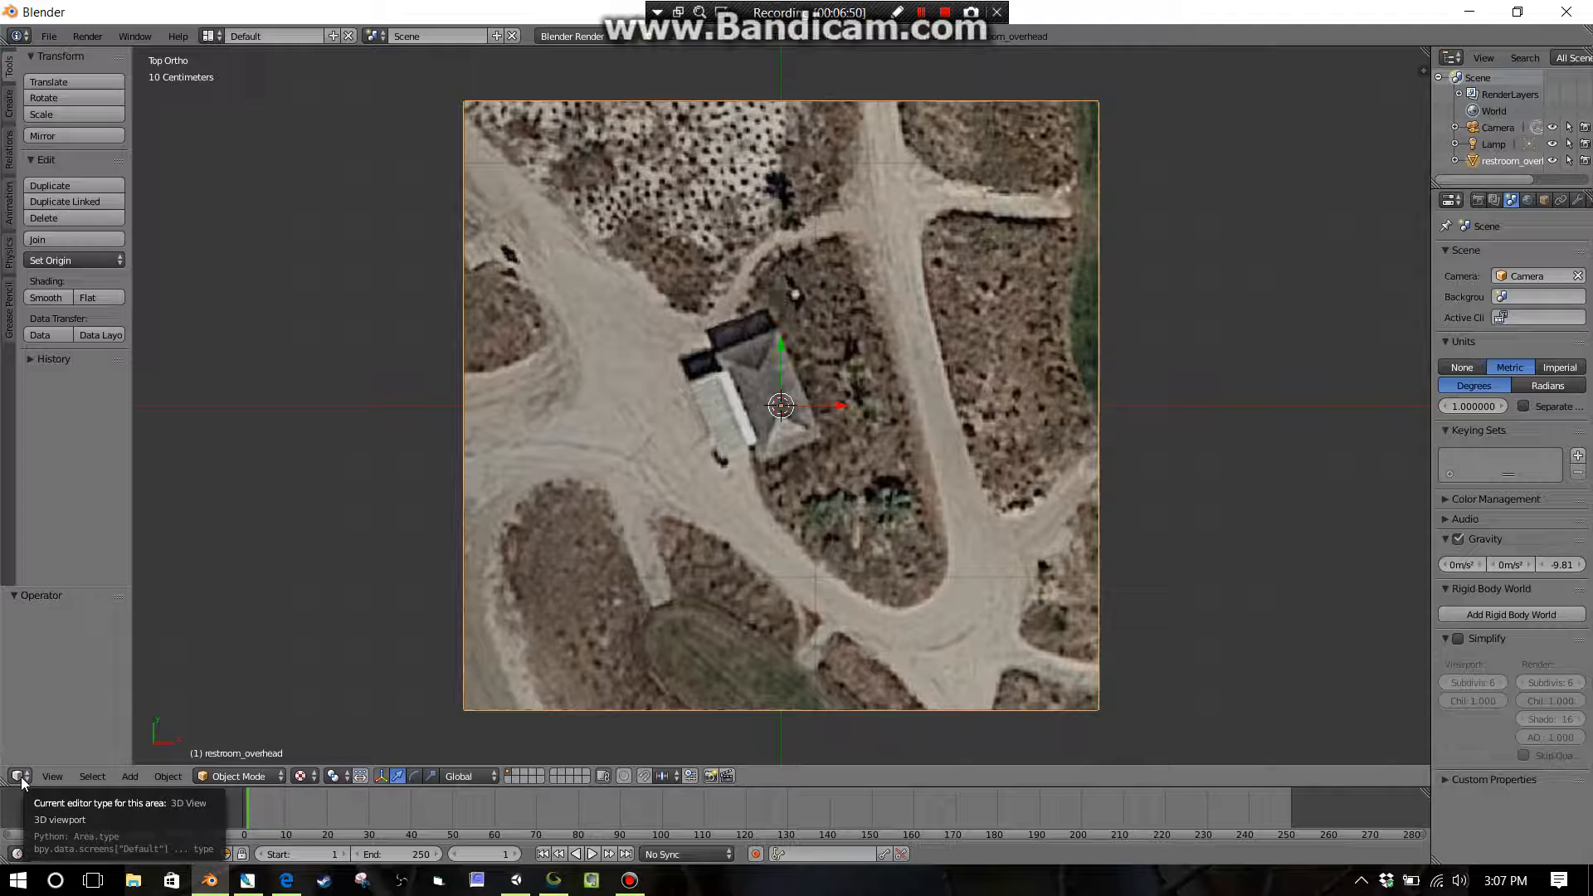
click(53, 776)
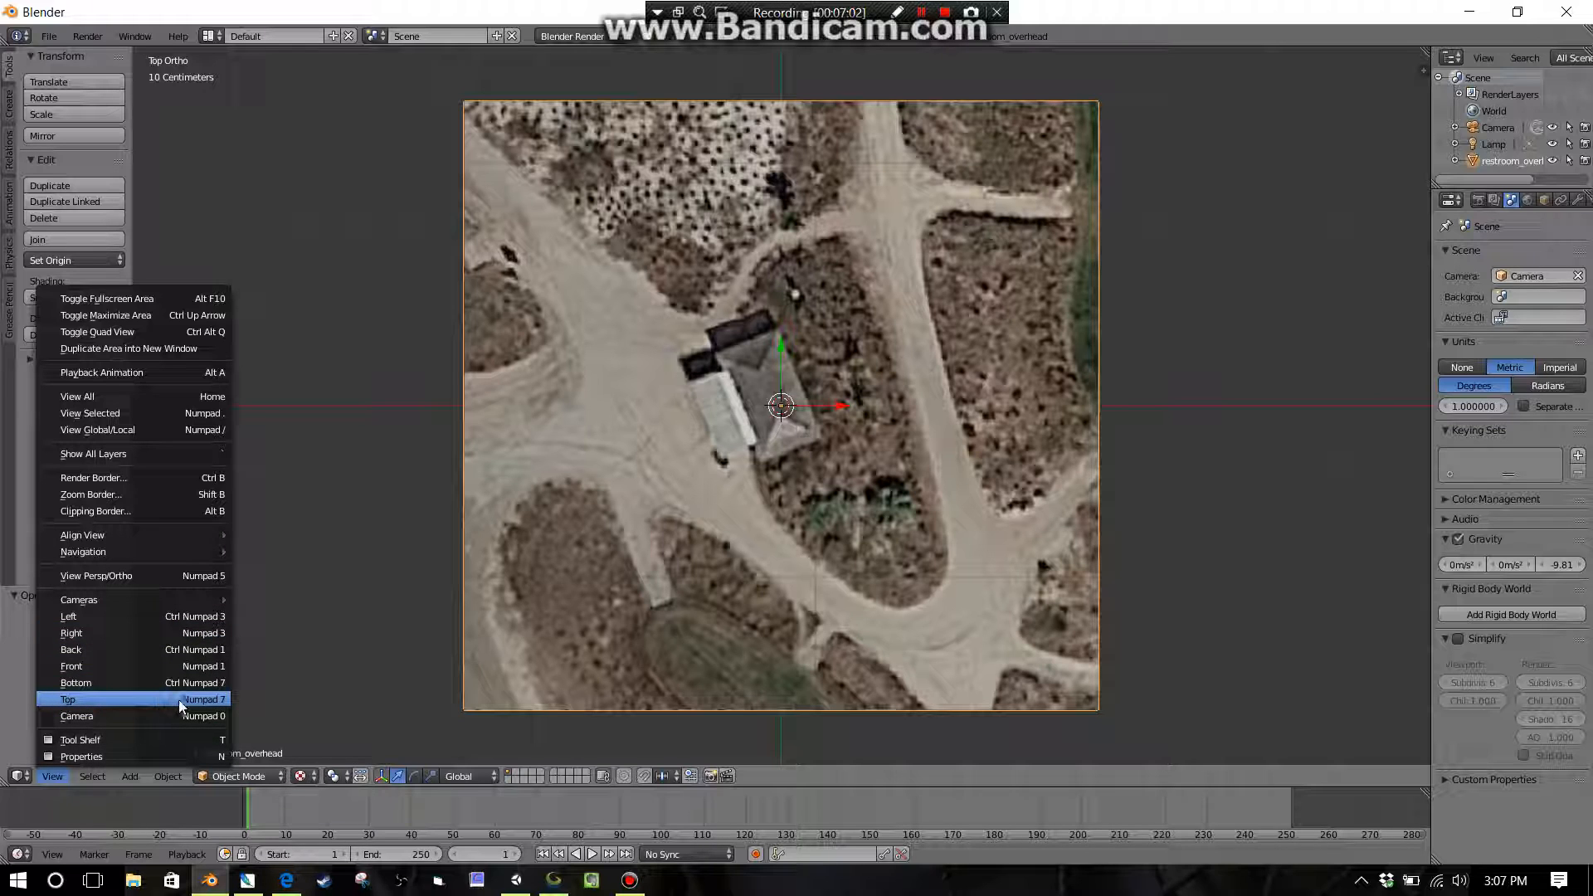
click(147, 649)
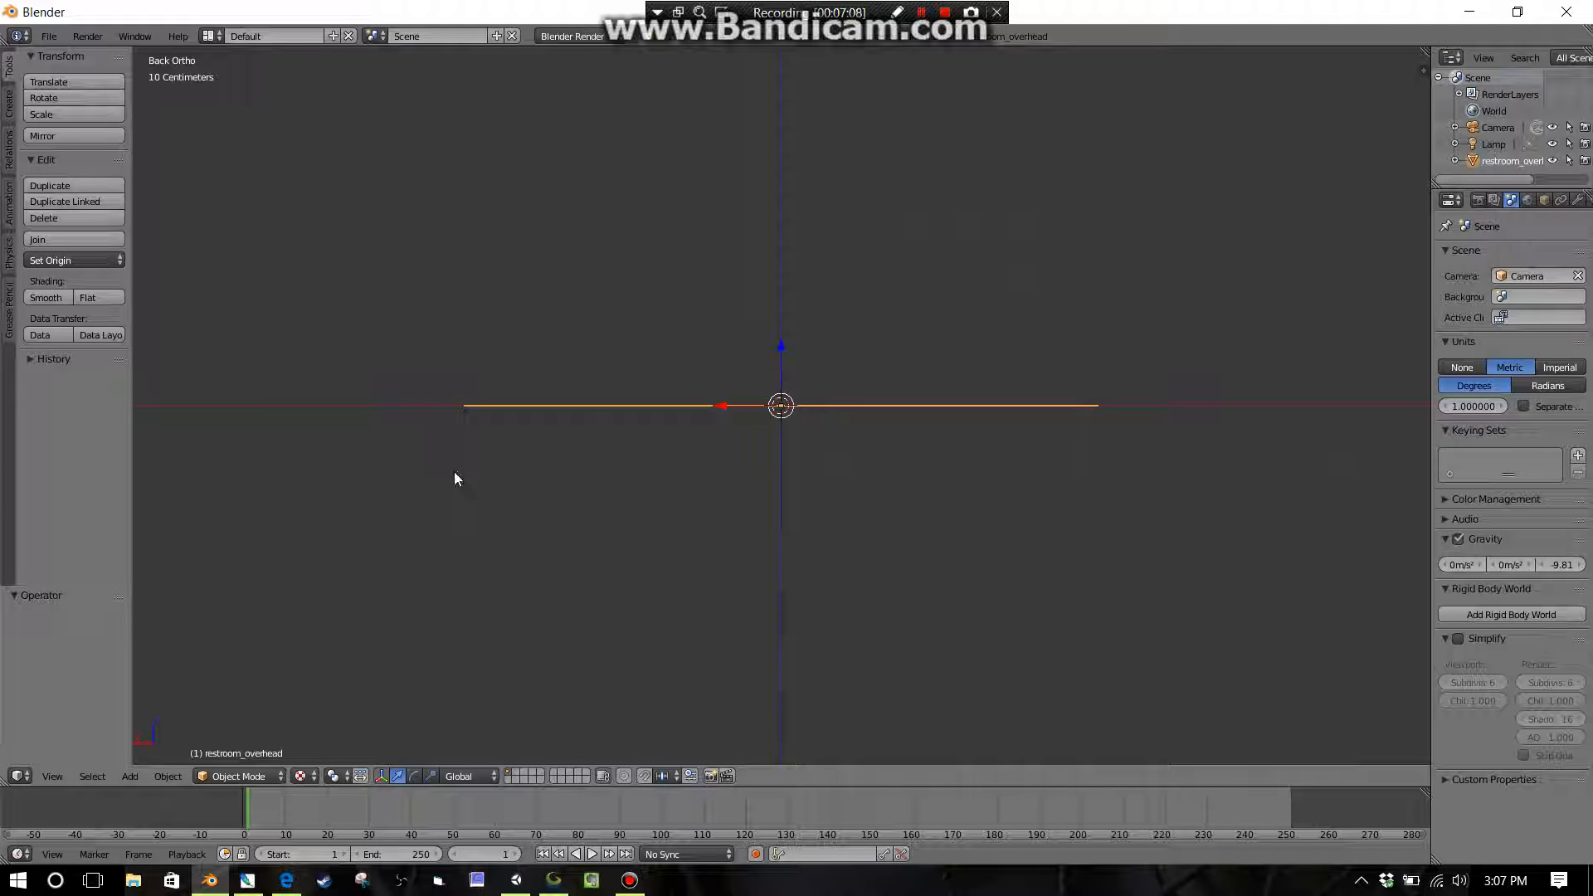
middle_drag(452, 459, 484, 520)
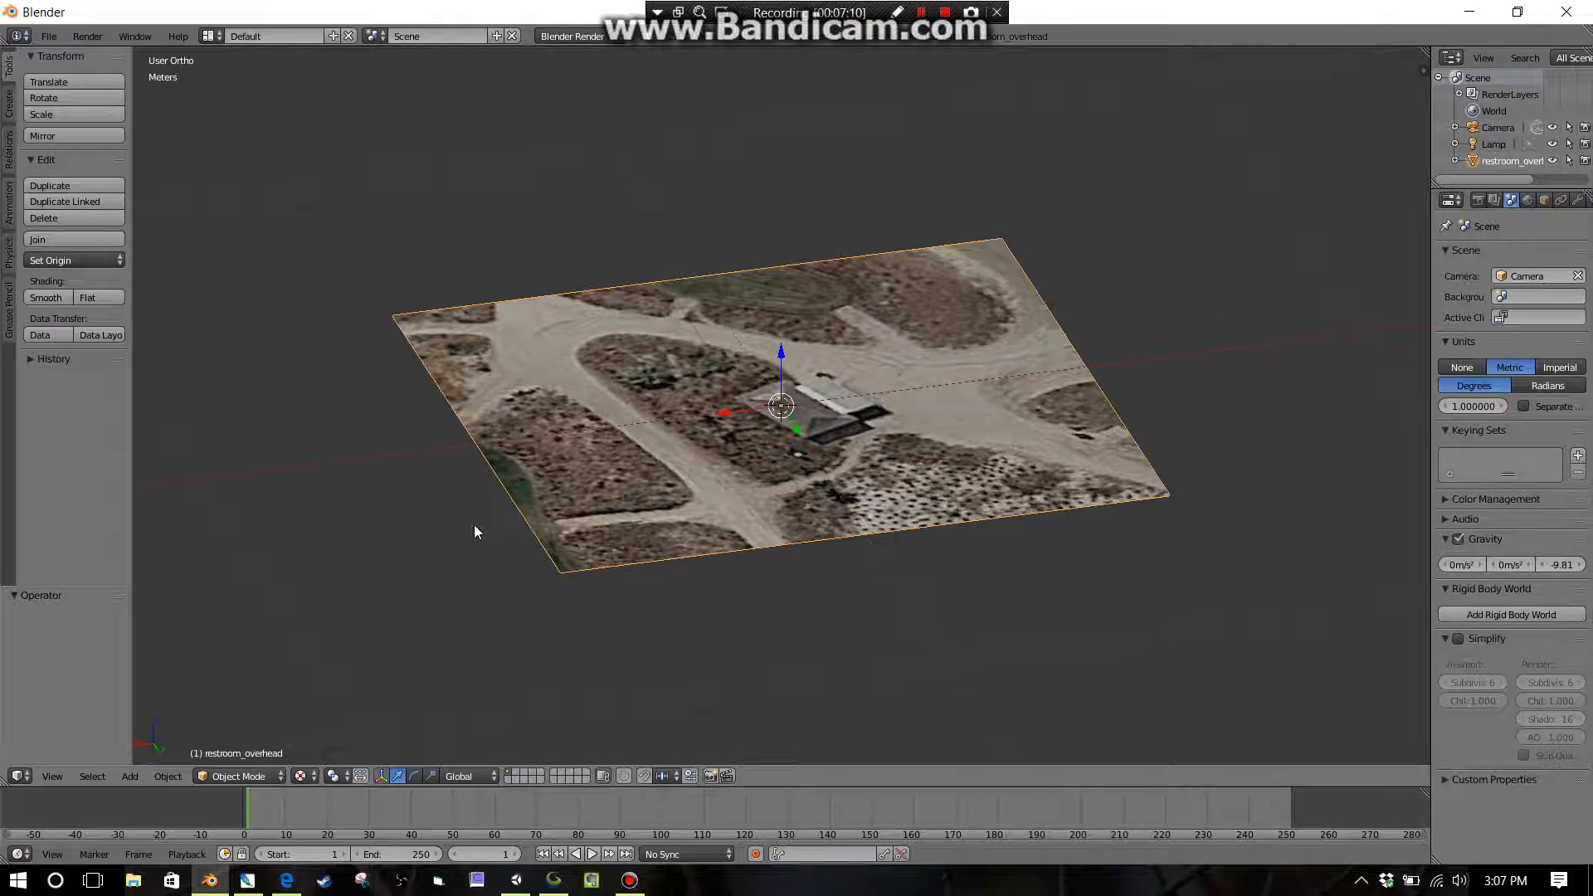
click(52, 776)
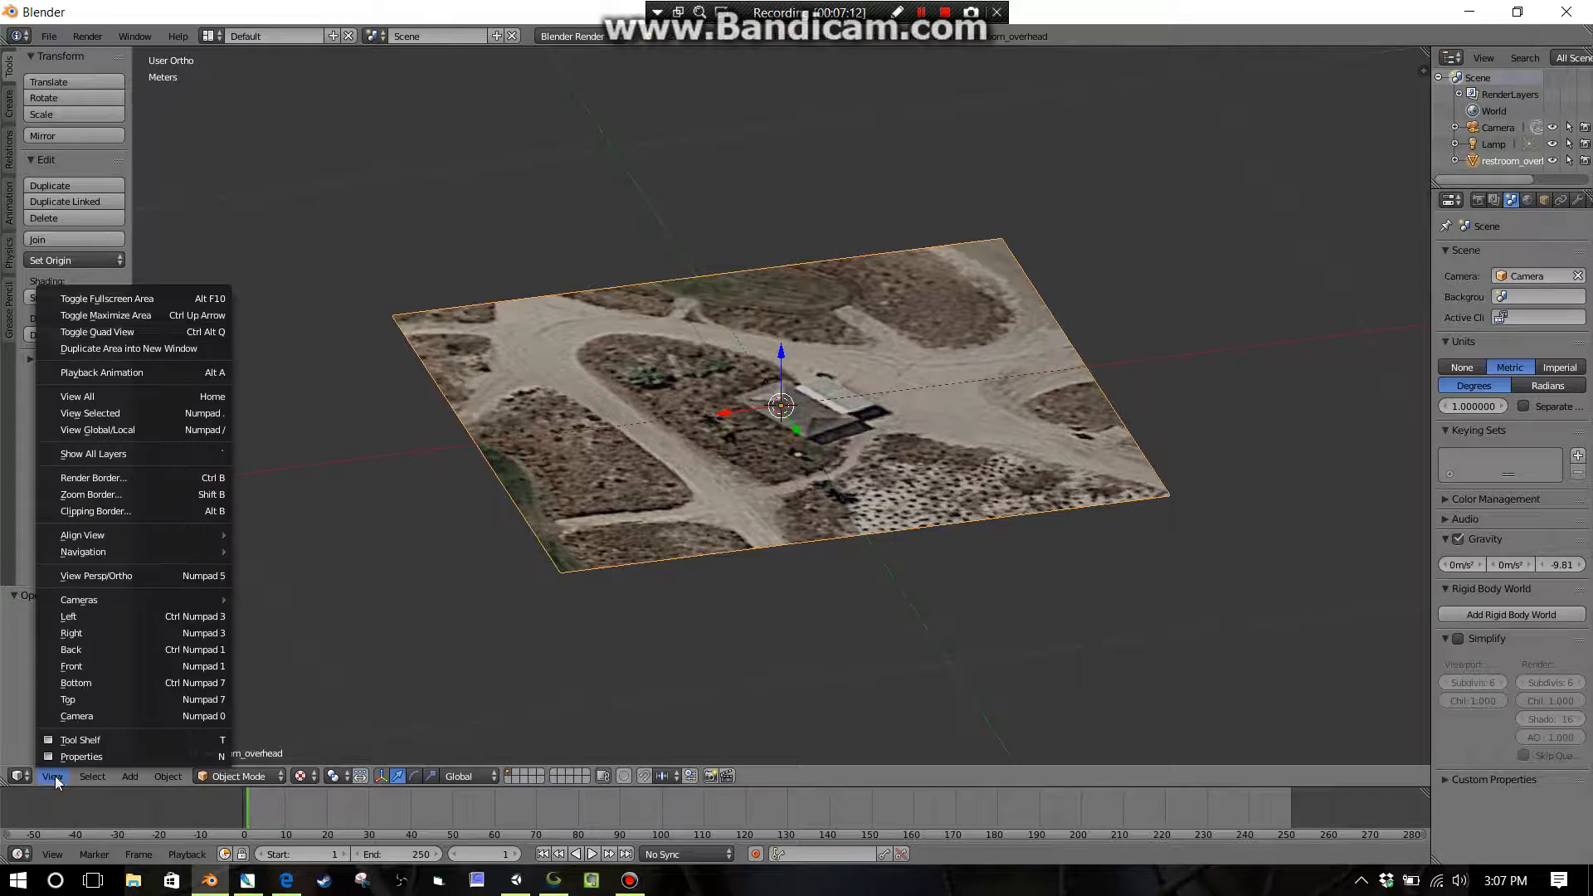
click(90, 700)
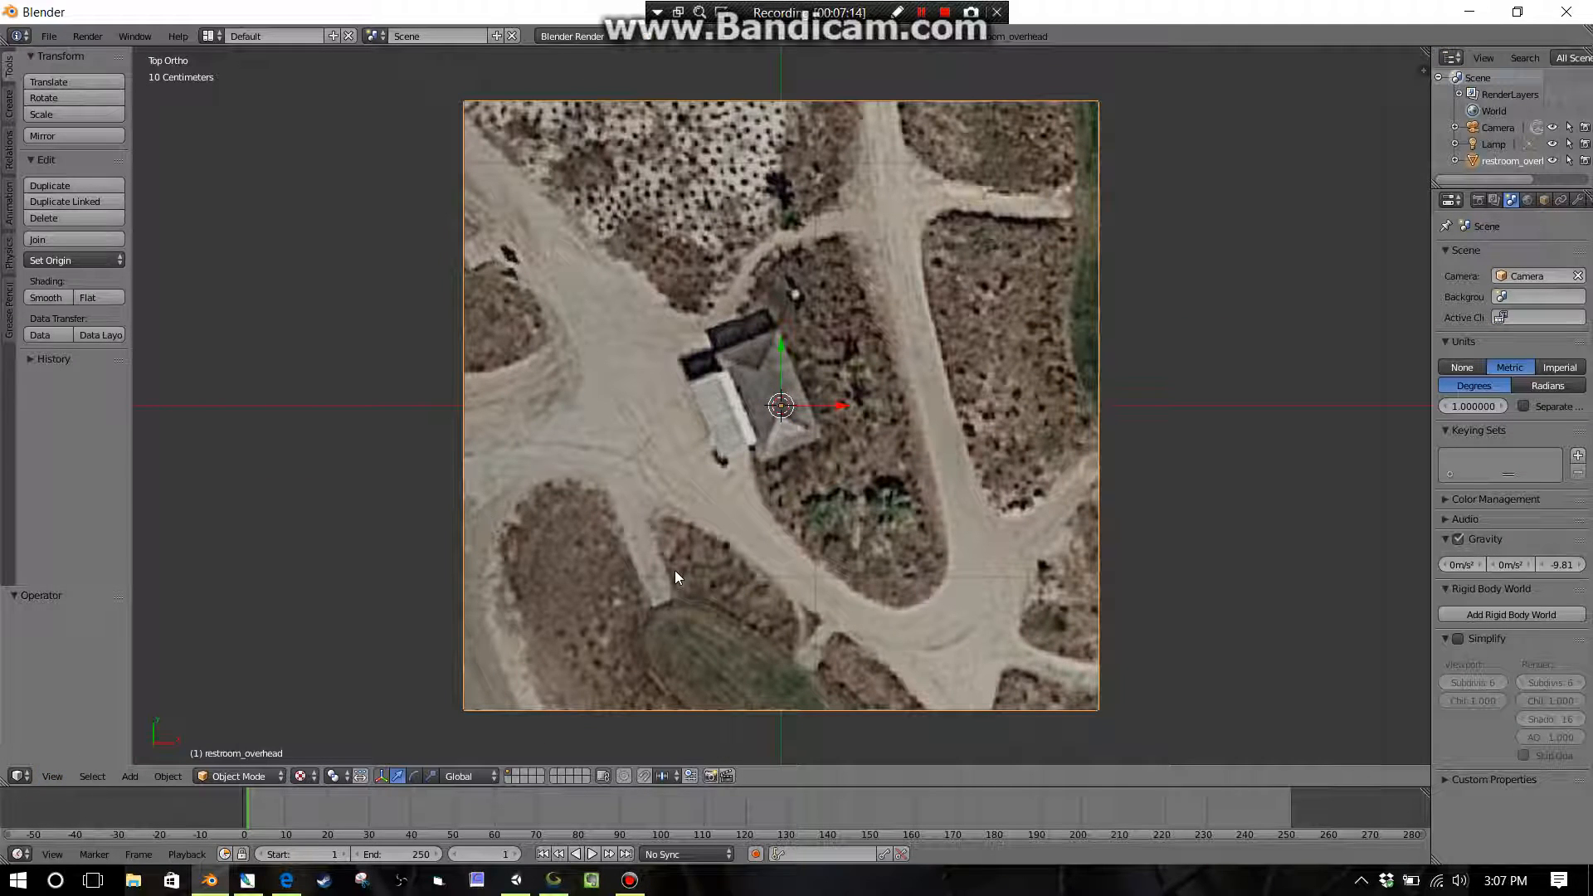
- View the image plane from the Right, the opposite side and an oblique angle, and restore Top view
click(54, 776)
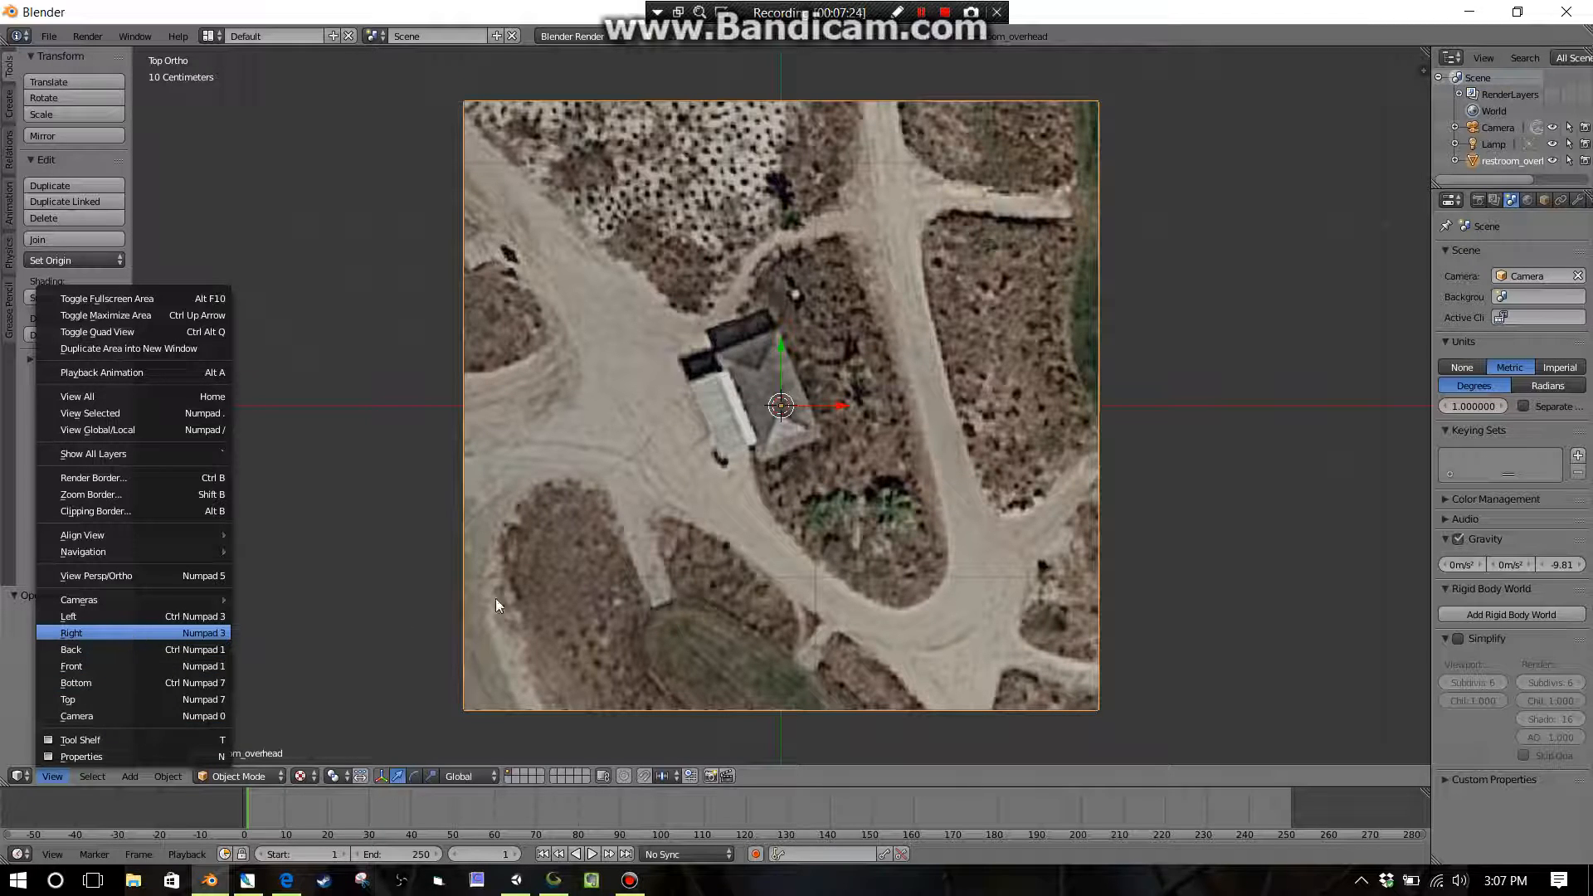
key(KP_3)
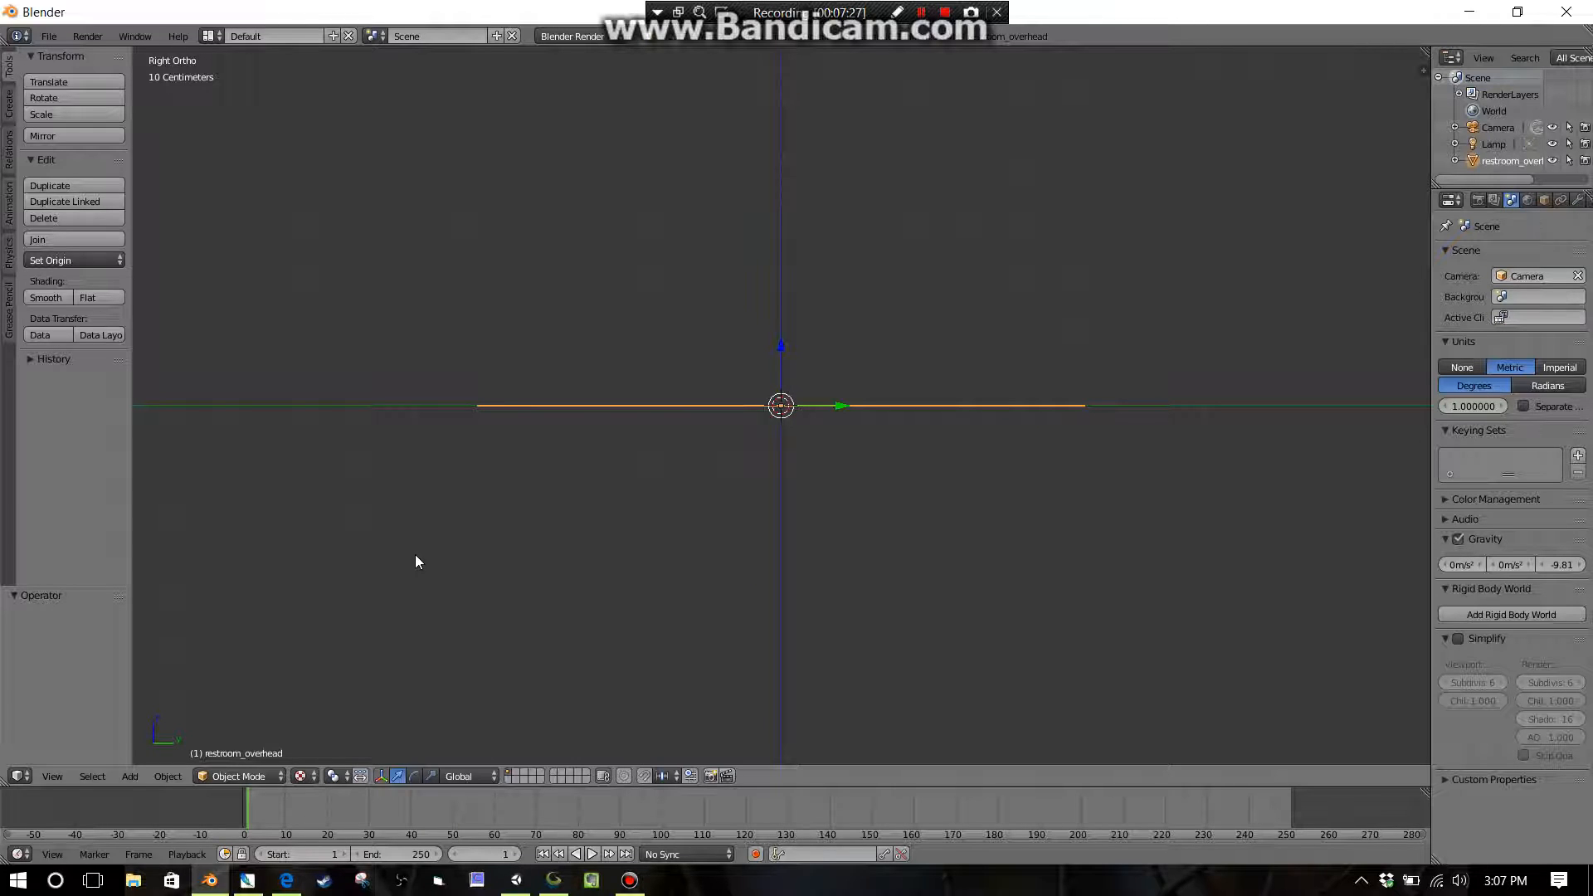
key(ctrl+KP_3)
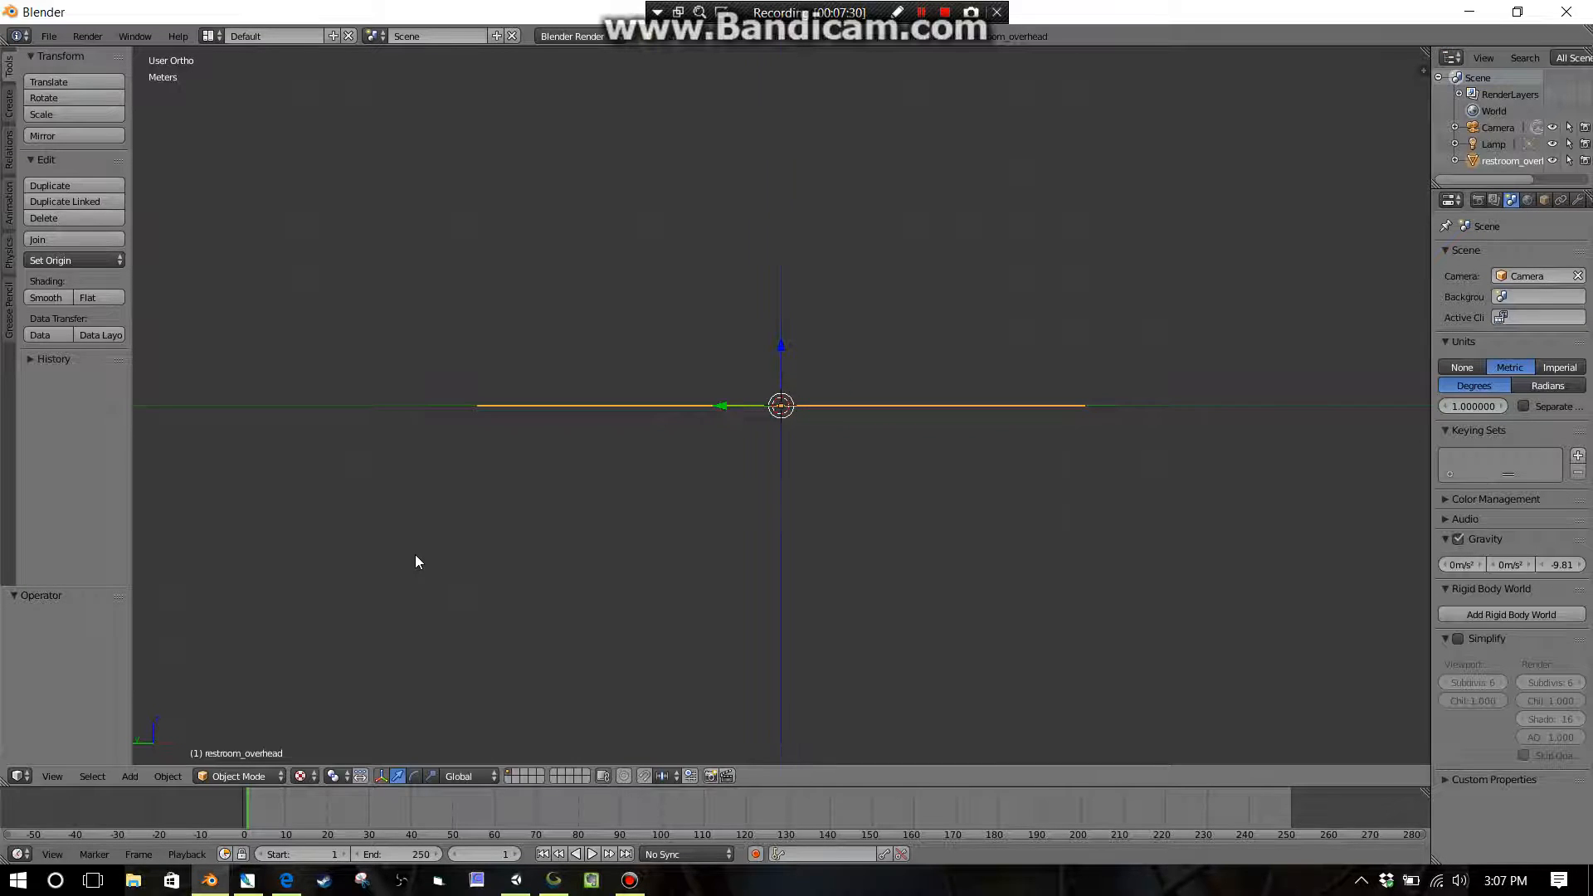
middle_drag(446, 483, 540, 549)
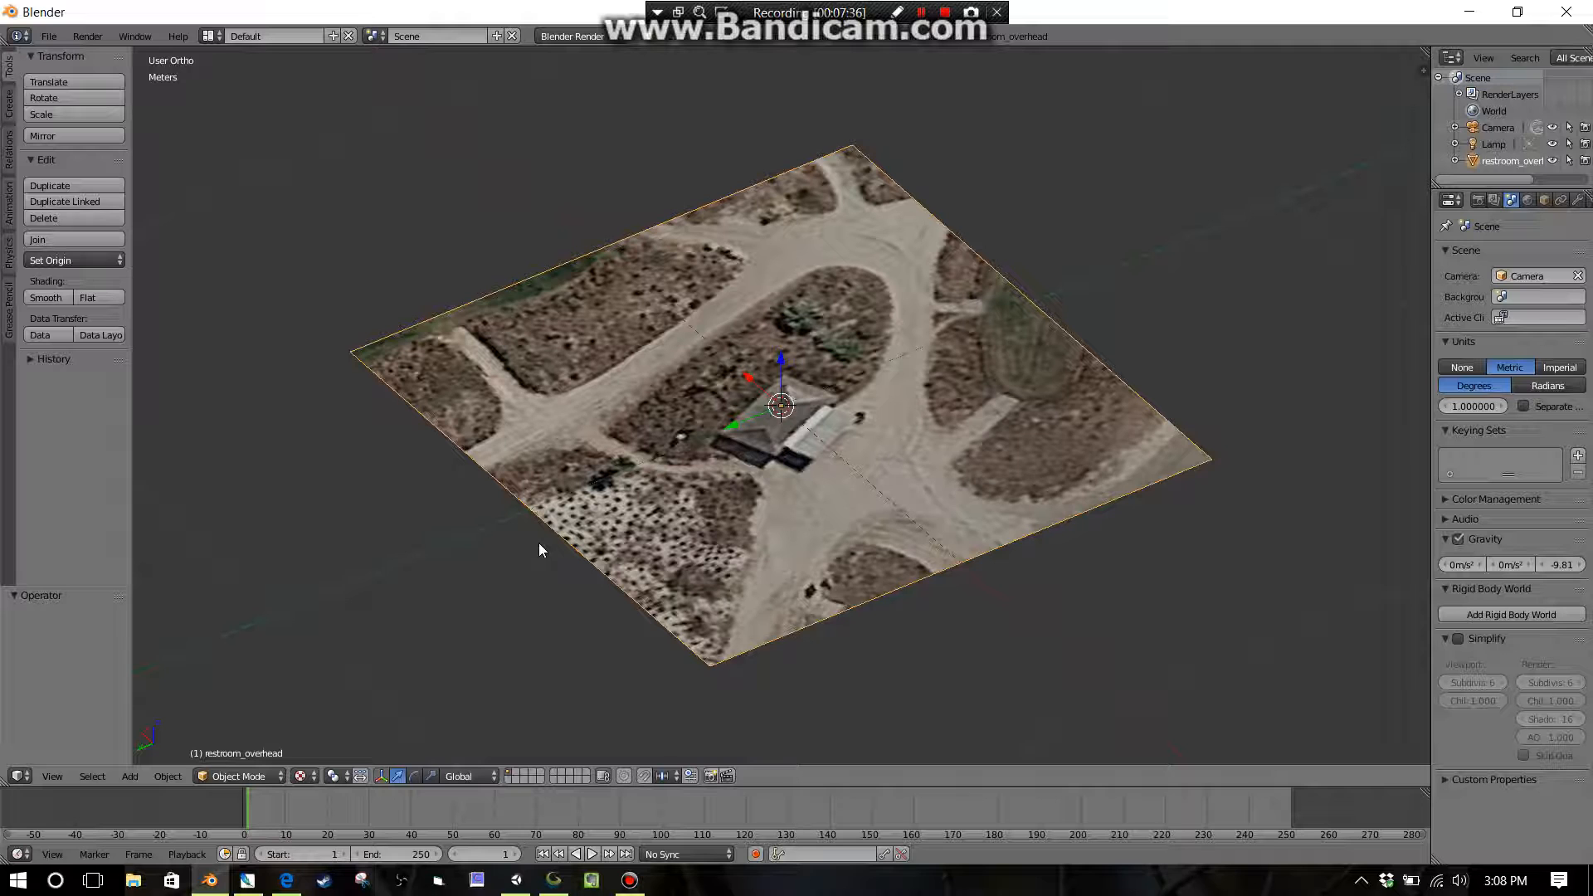
key(KP_7)
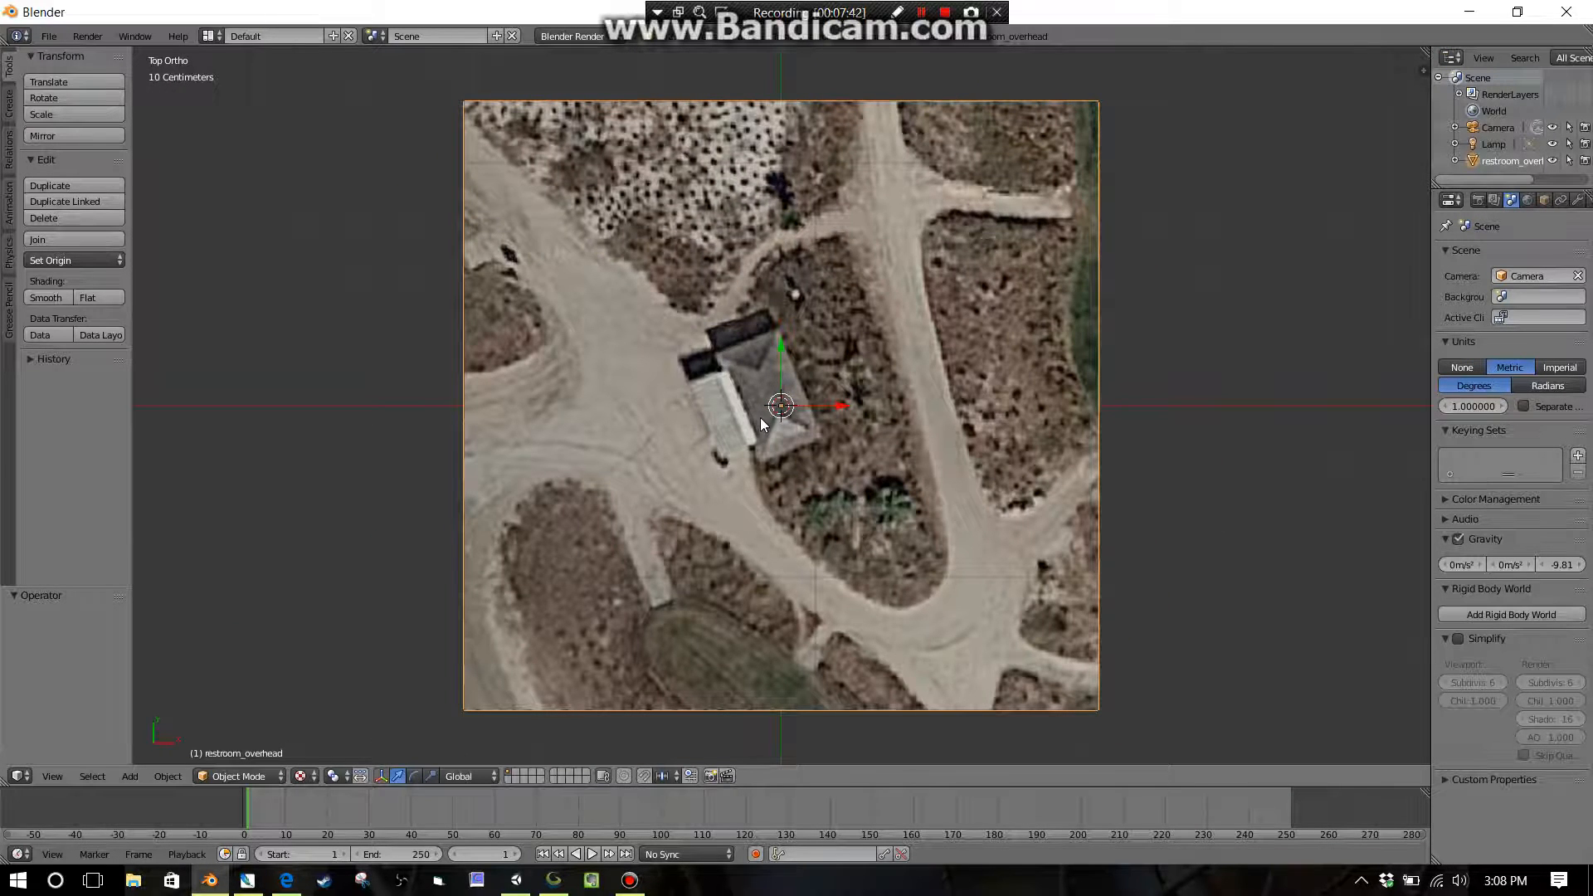
- Try scaling the image plane larger and smaller about its centre
scroll(774, 421, down, 2)
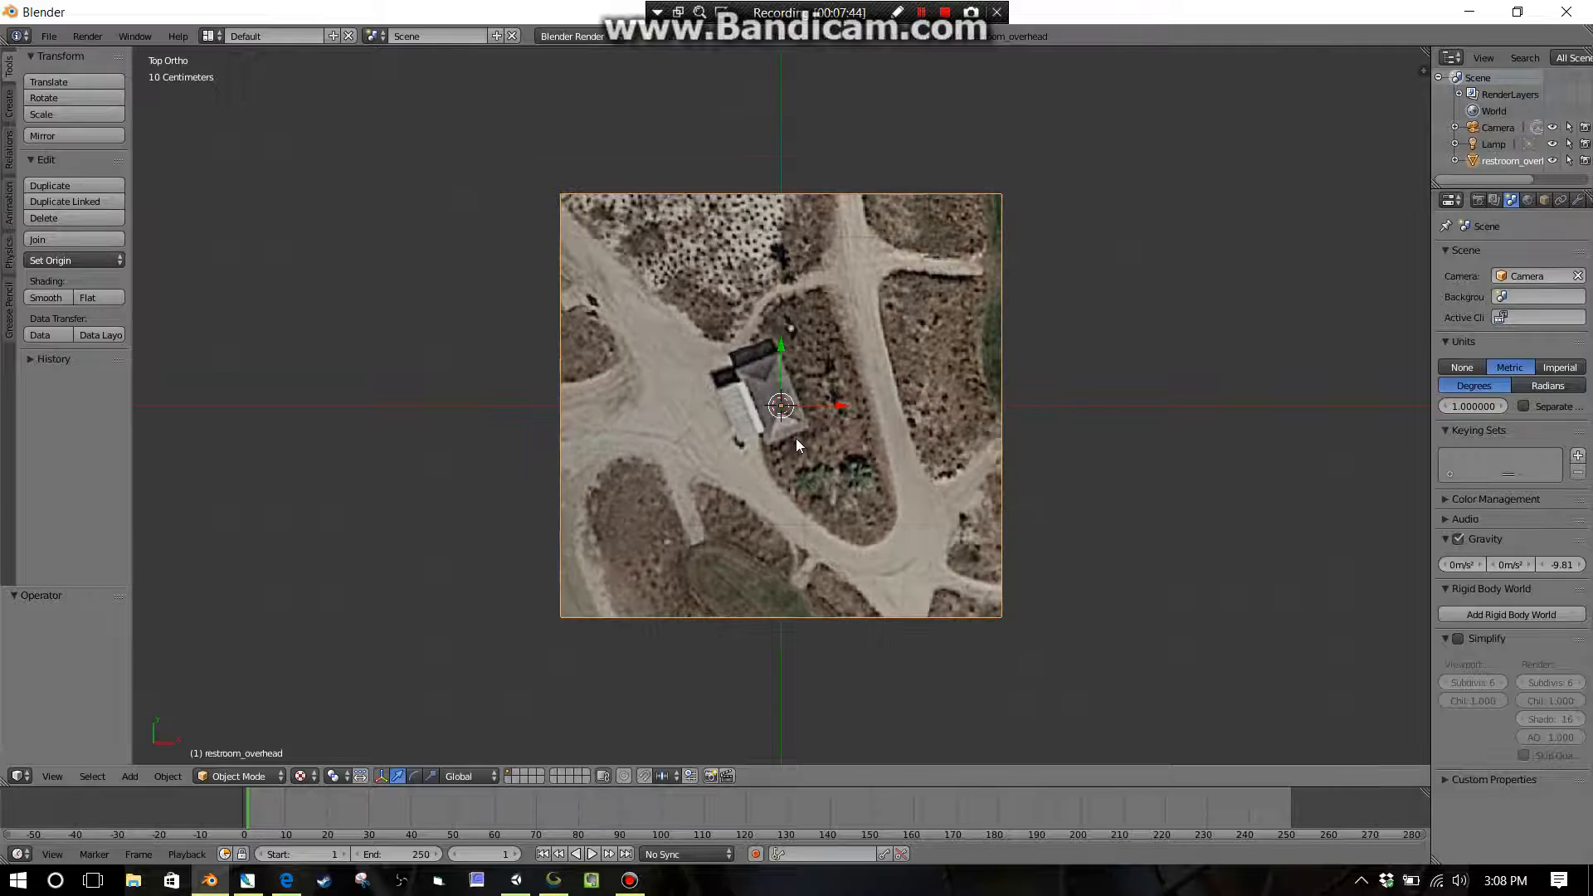
scroll(803, 438, up, 1)
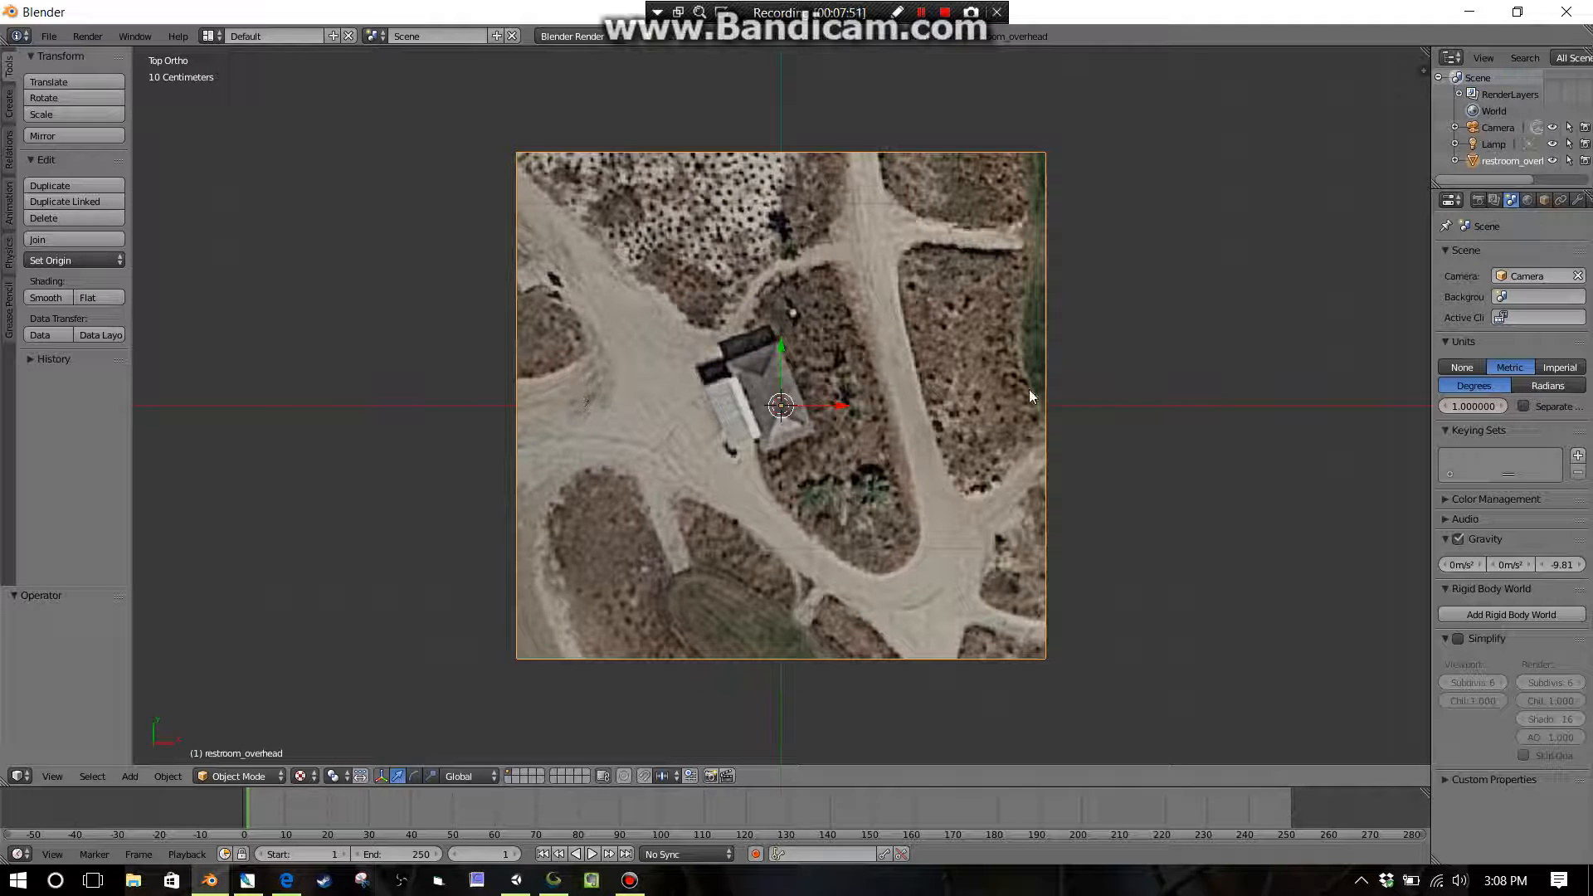
scroll(1107, 481, down, 3)
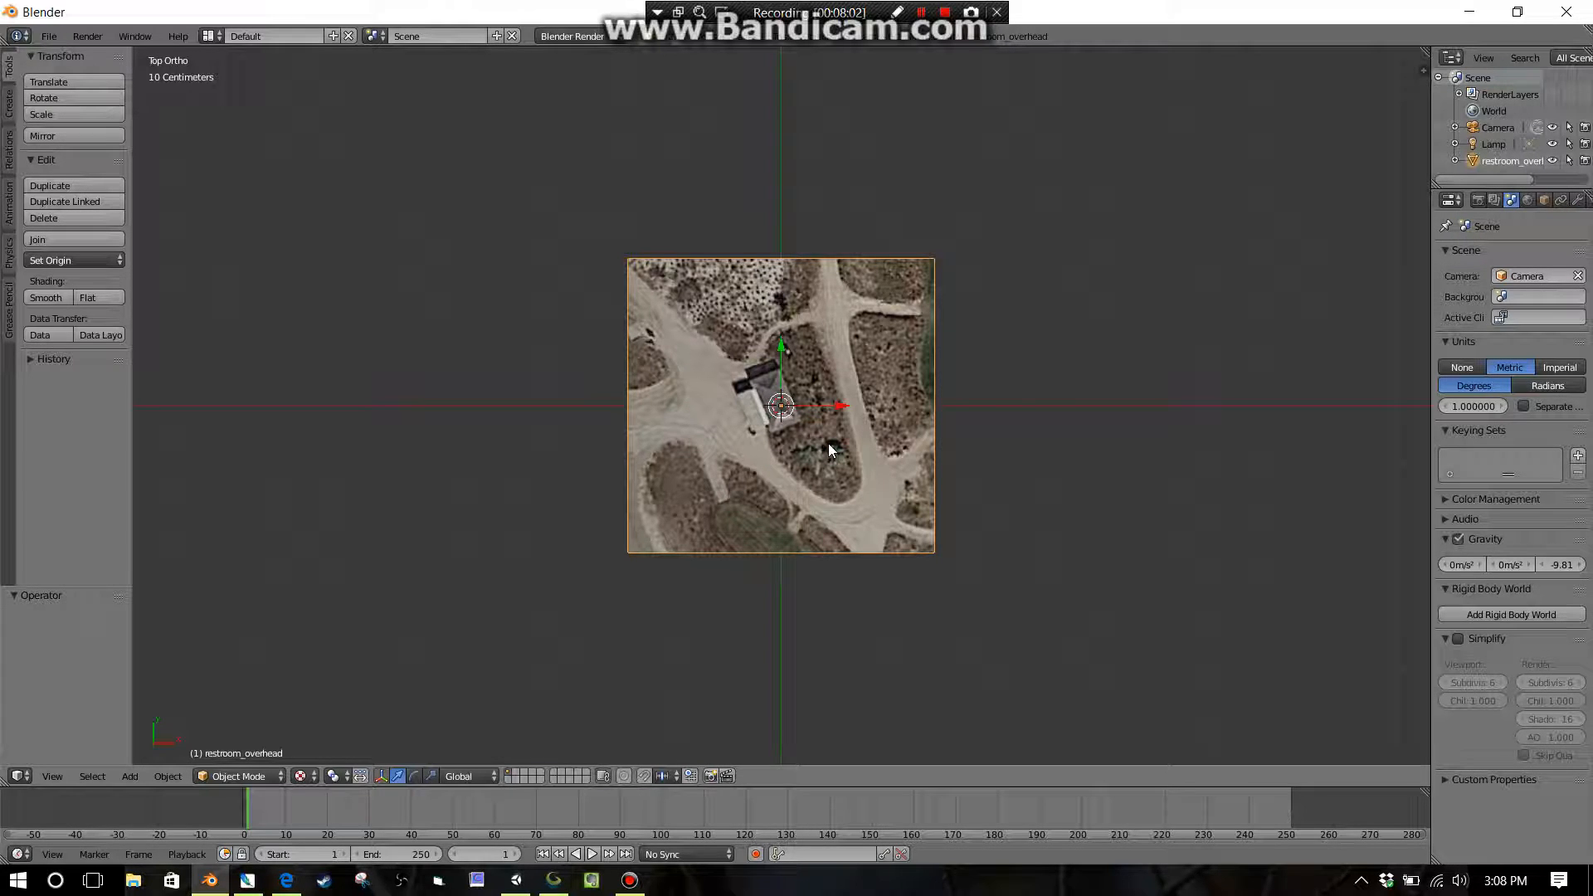
key(s)
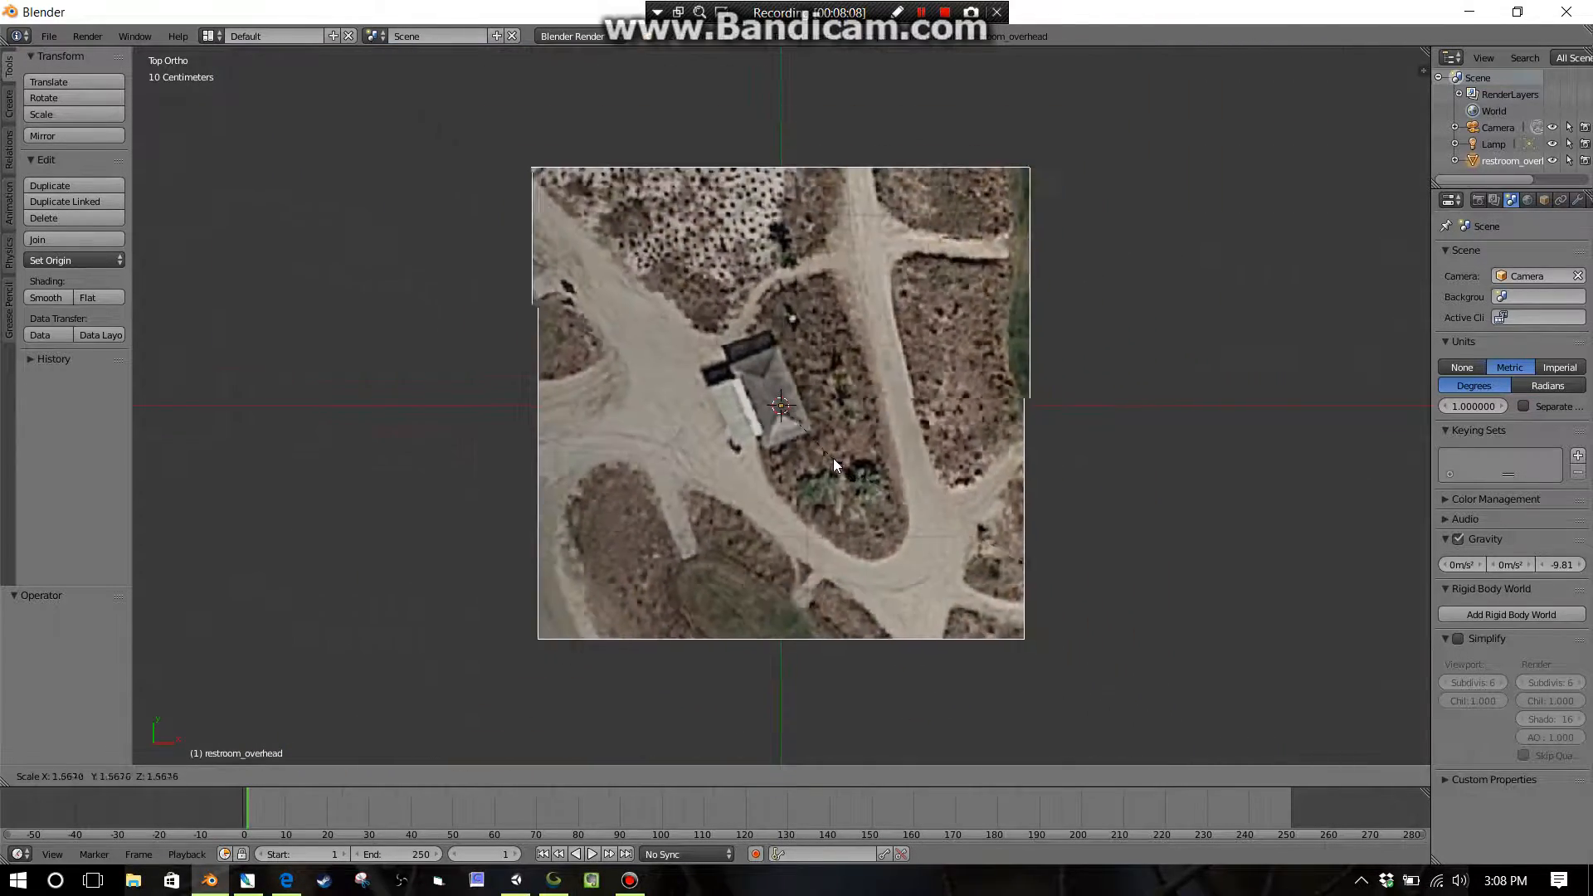
click(828, 454)
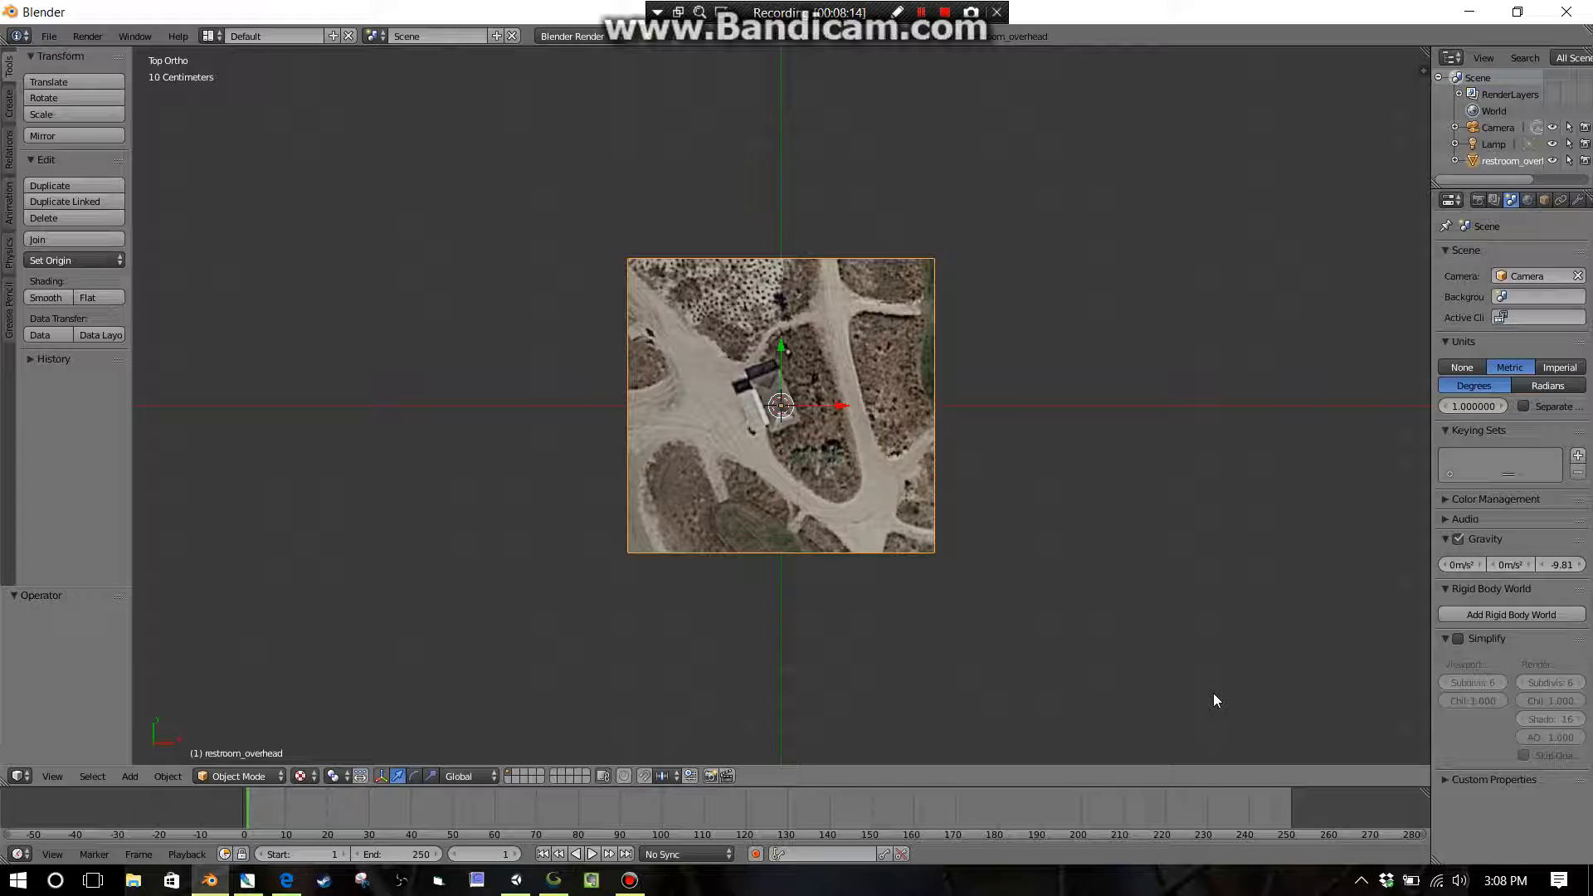
key(s)
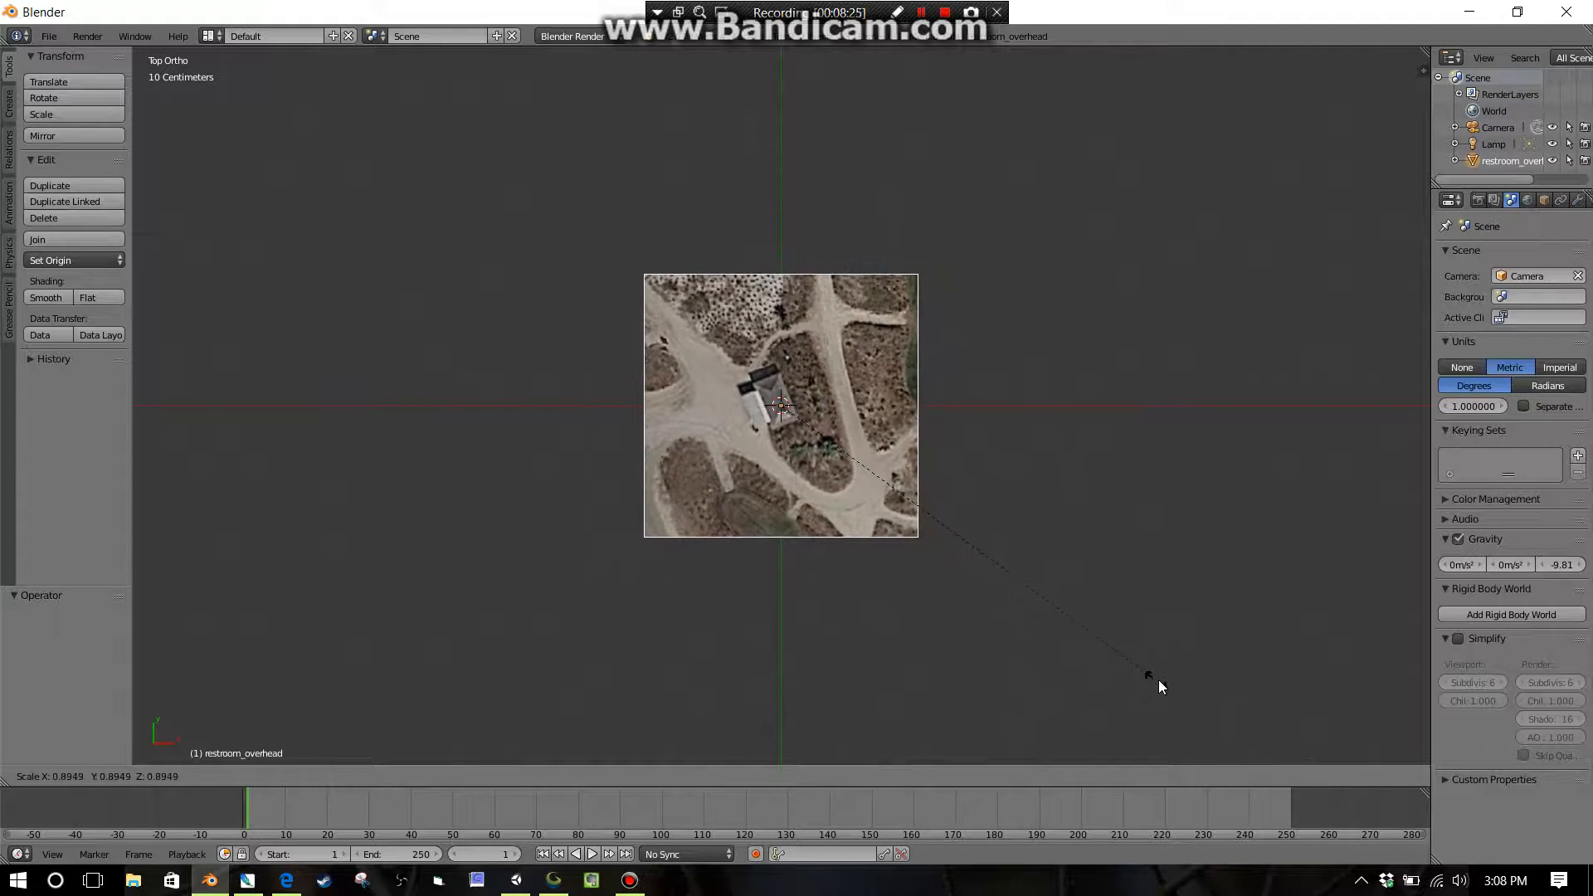
right_click(1158, 681)
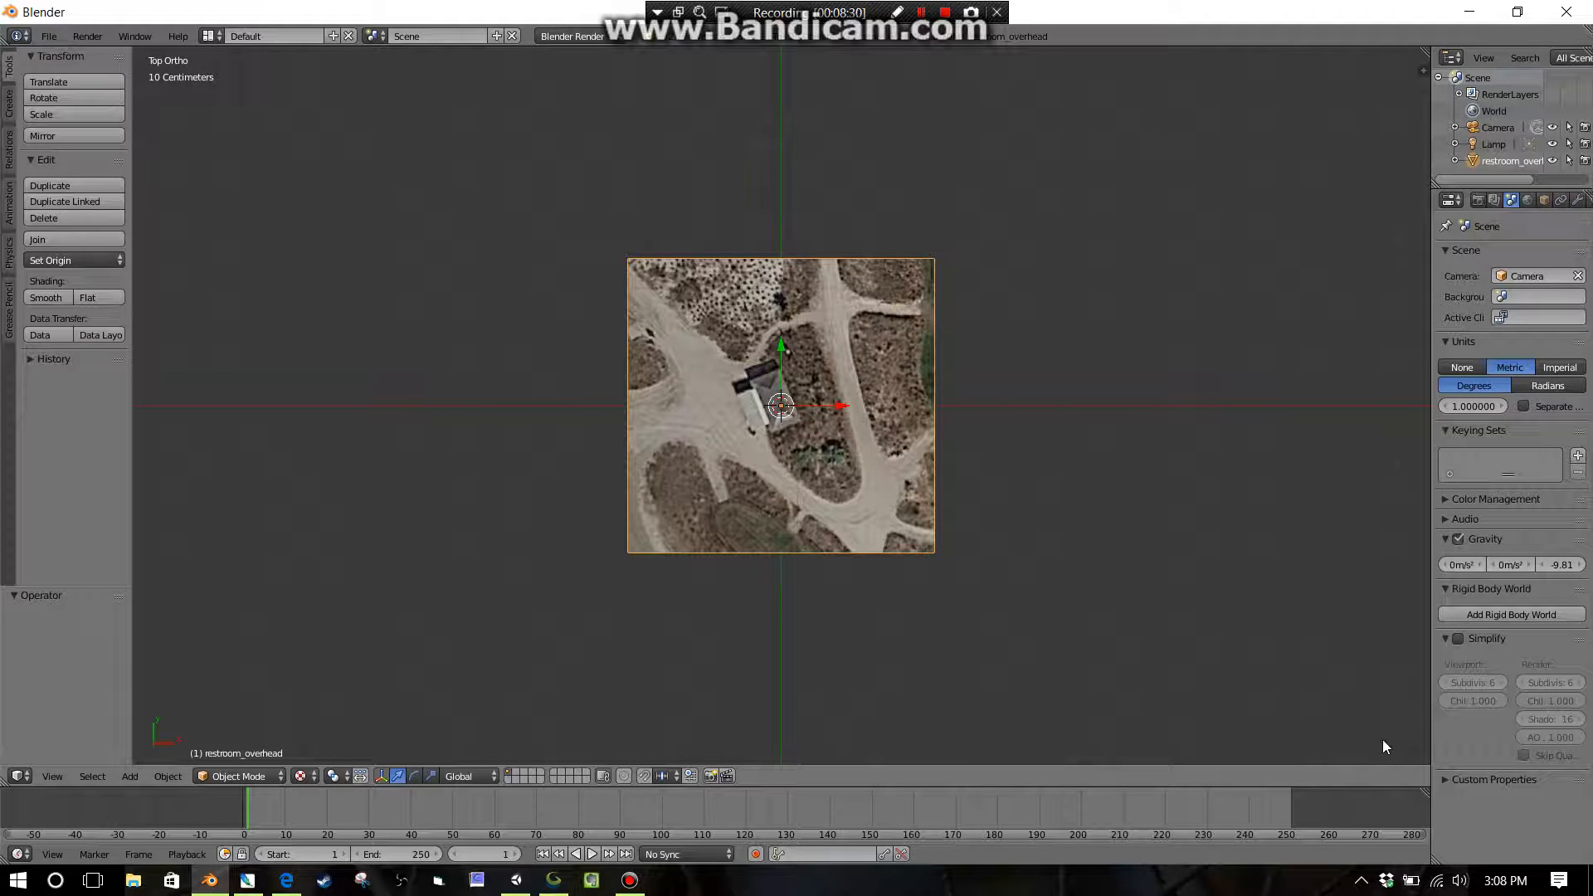
key(s)
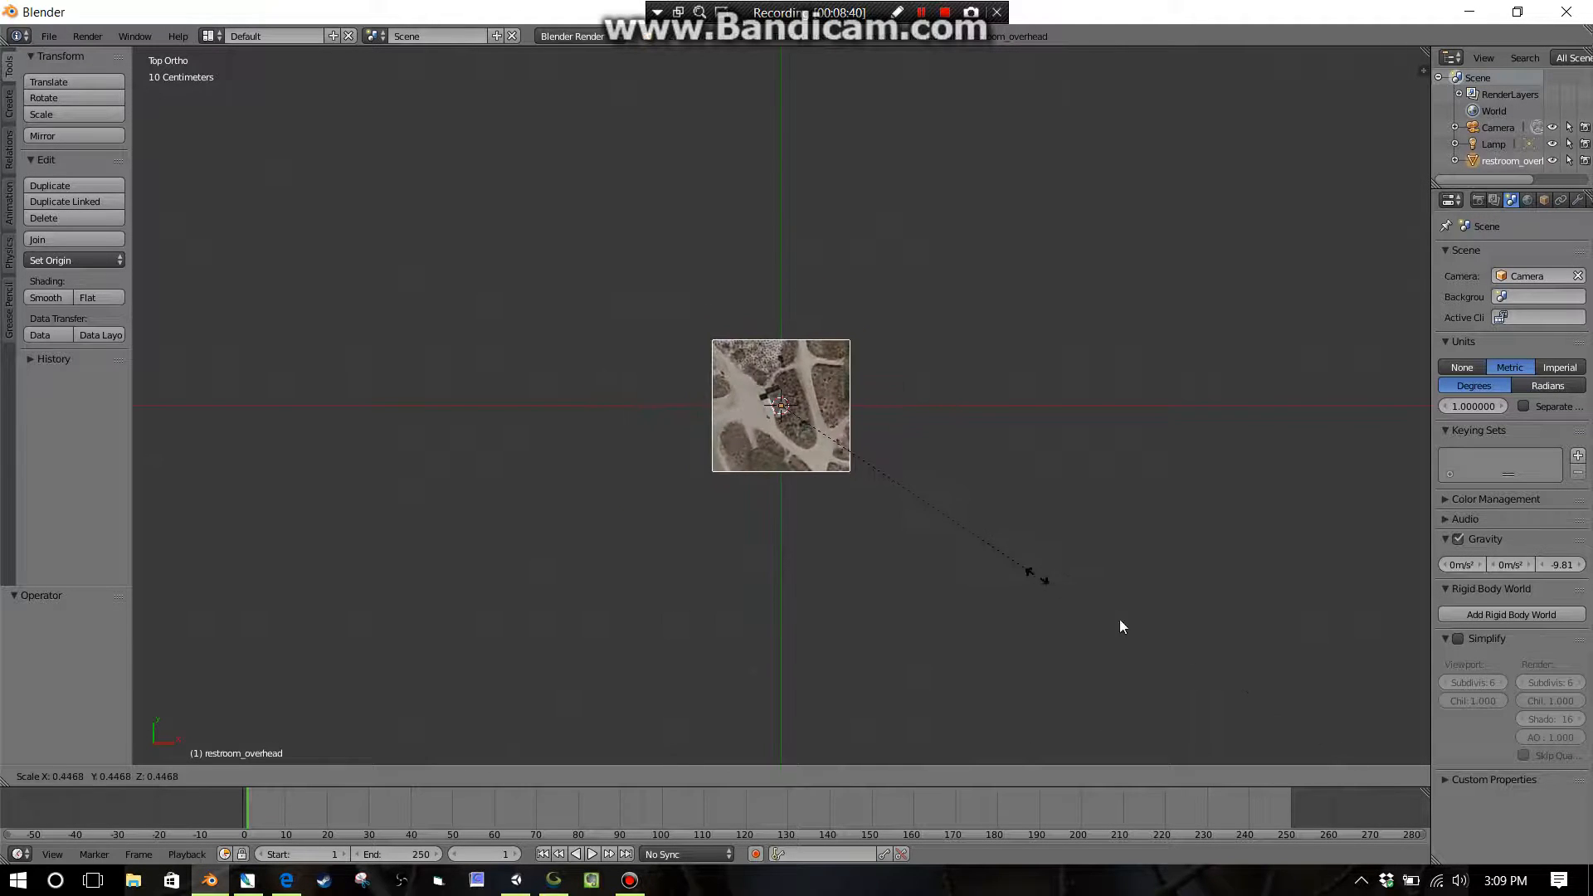
click(1354, 758)
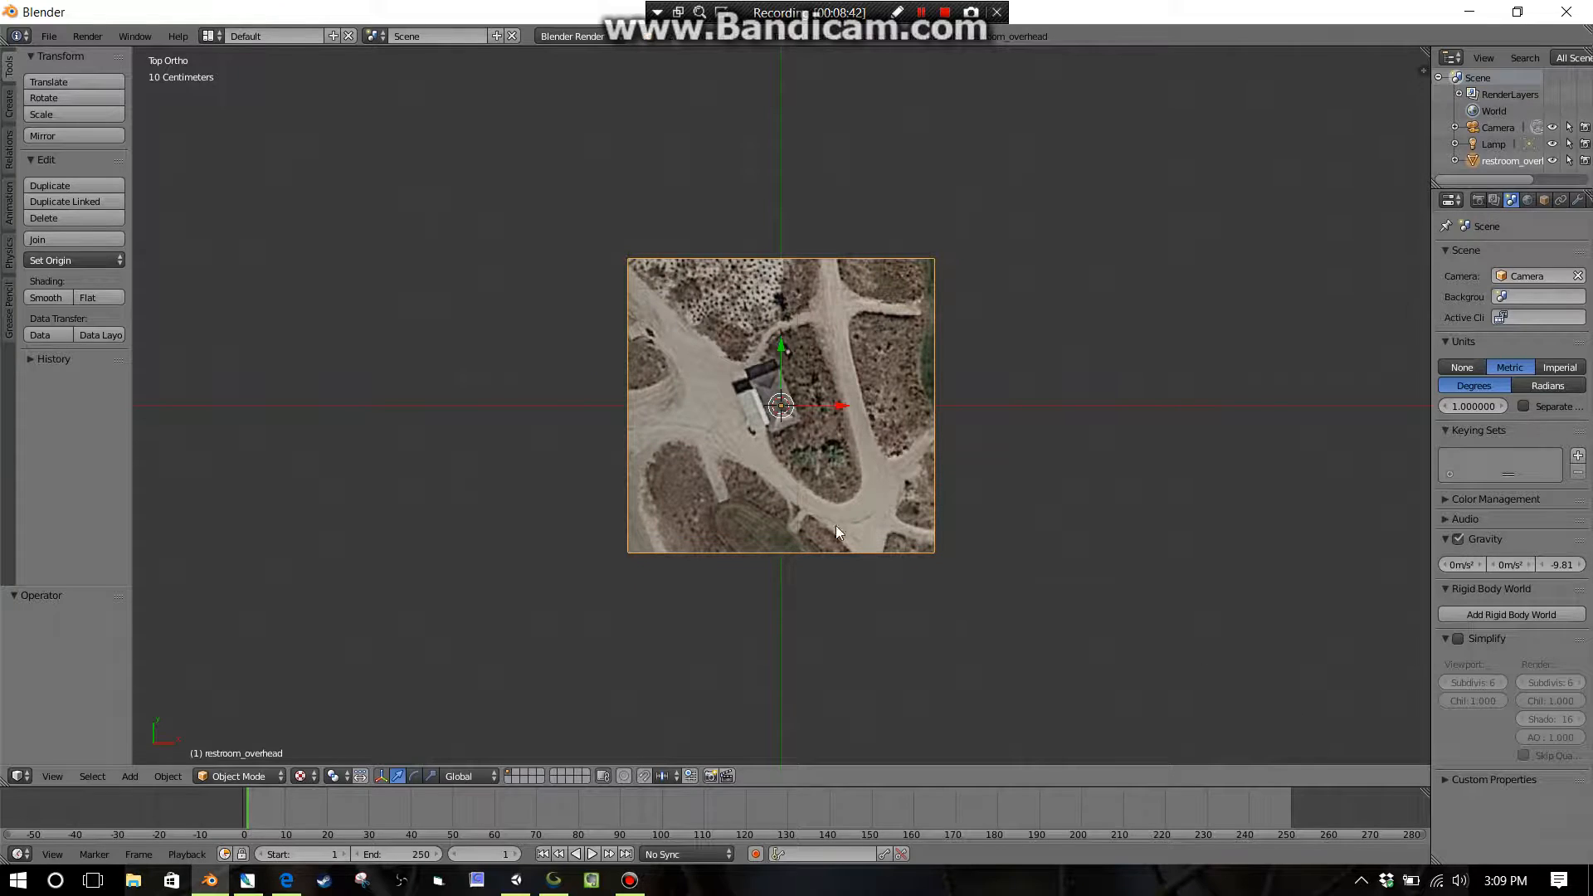
- Rotate the image plane by about -68.35° so the restroom building's roof edges line up with the horizontal and vertical axes
scroll(839, 444, up, 2)
scroll(840, 445, up, 1)
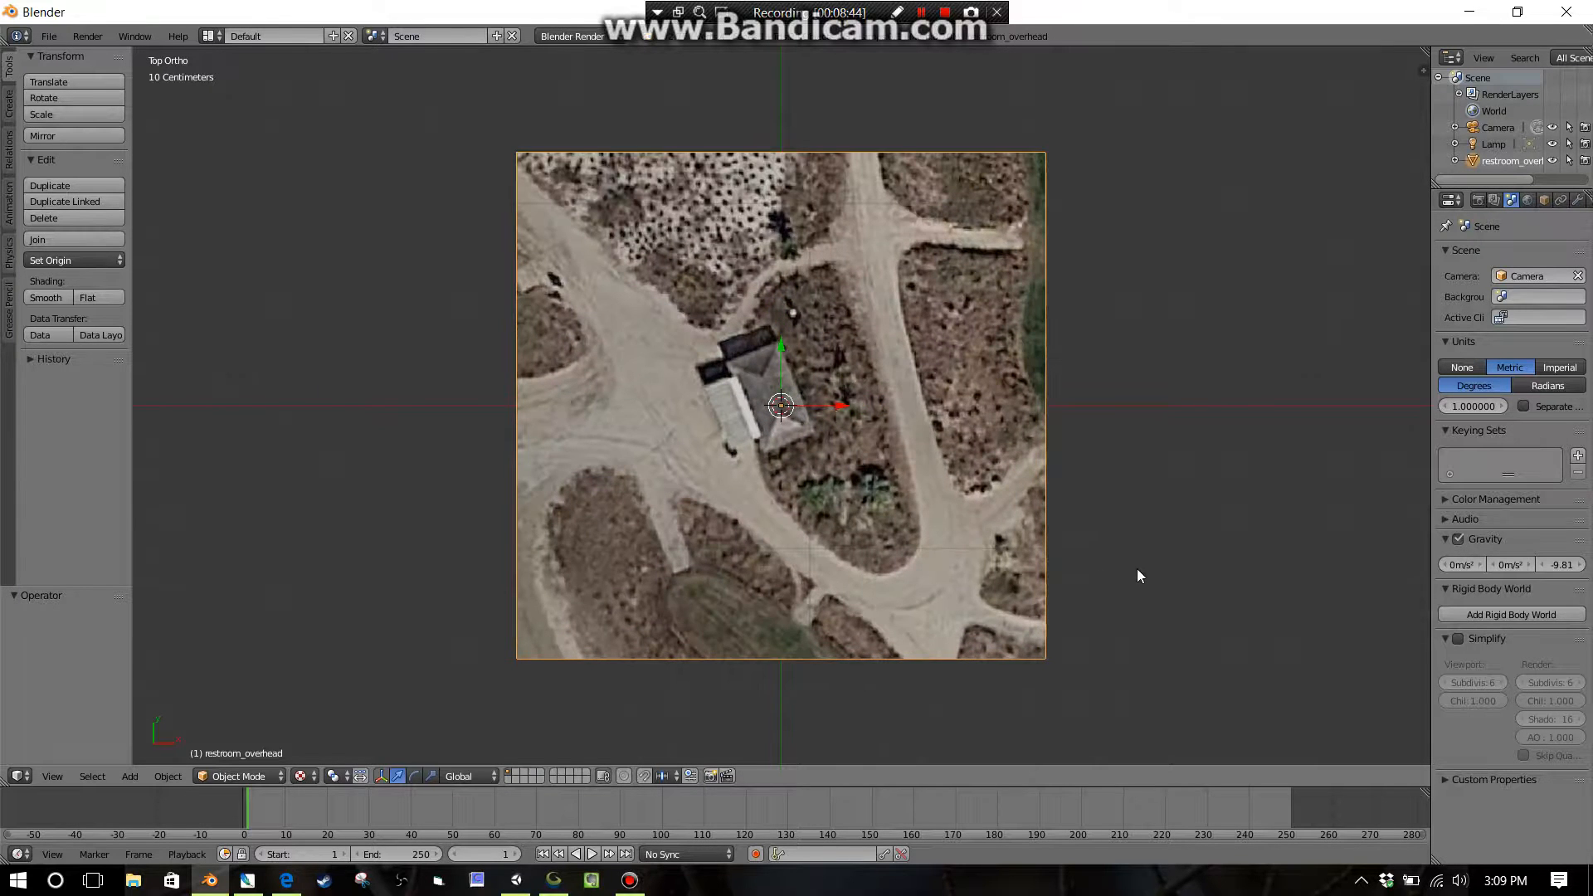
key(r)
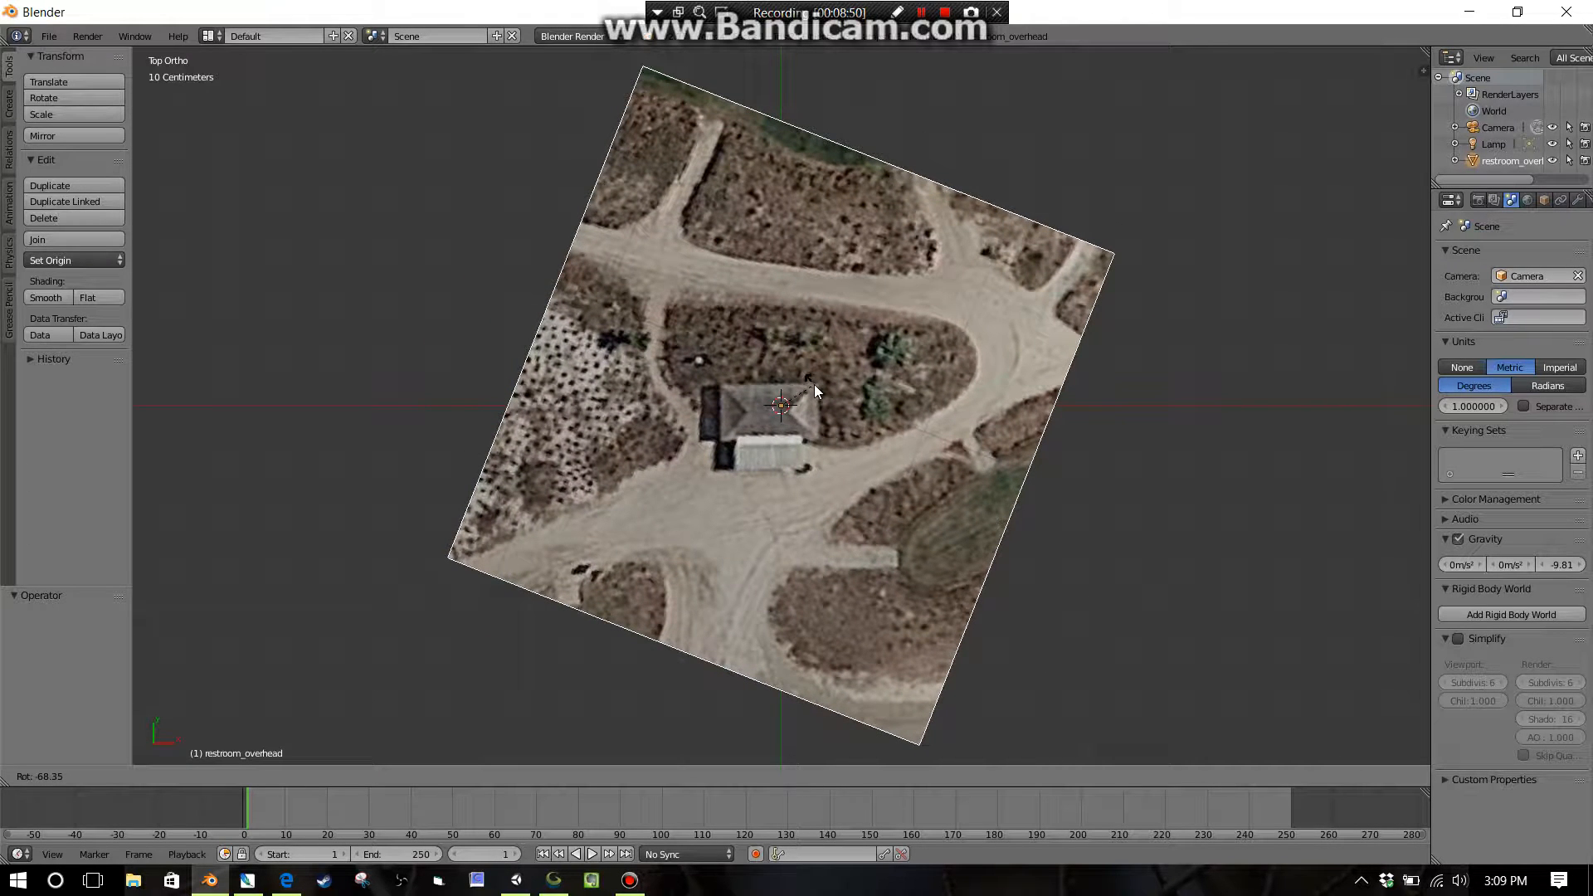
click(814, 385)
scroll(874, 498, up, 7)
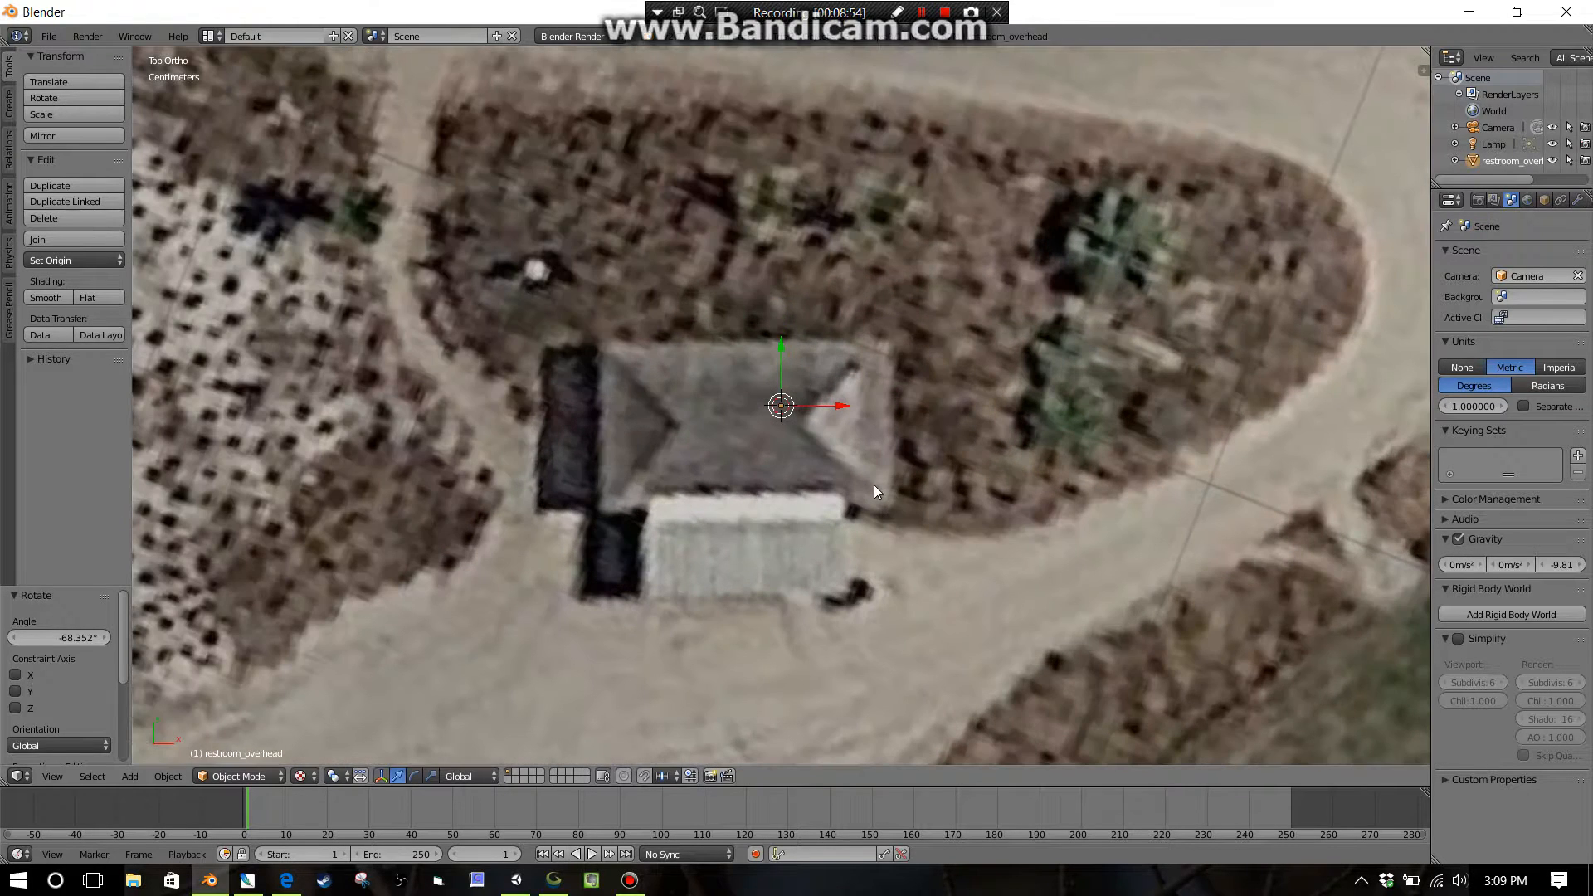